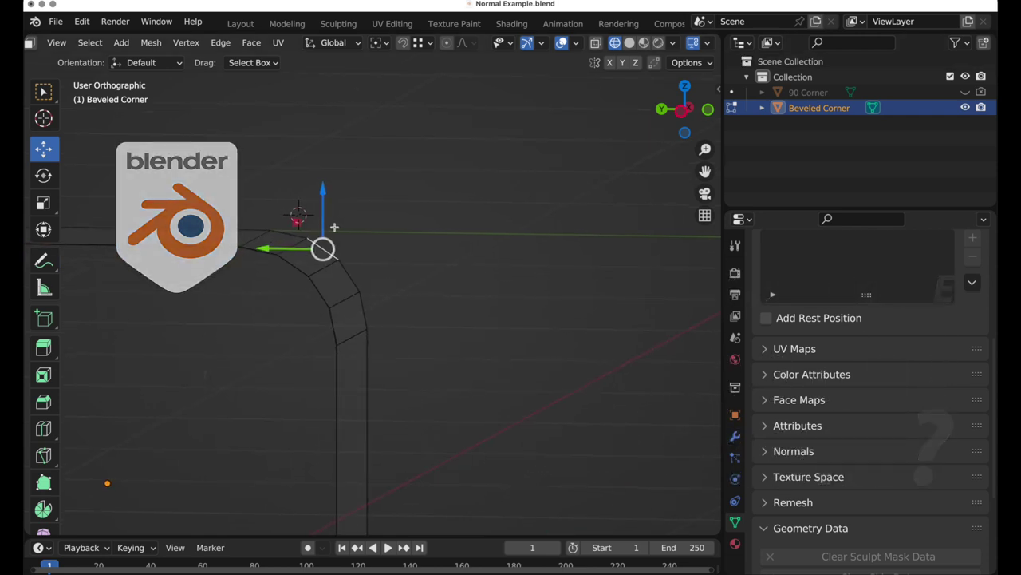
Take the Beveled Corner out of Edit Mode and display it with solid viewport shading.
{"action": "middle_click_drag", "start_coordinate": [335, 227], "coordinate": [399, 268]}
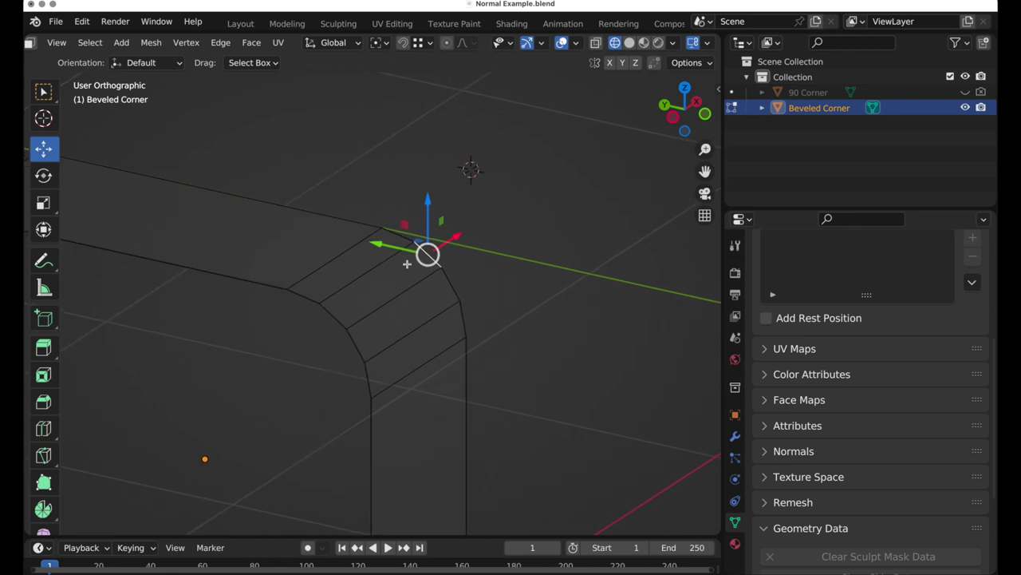
{"action": "key", "text": "Tab"}
{"action": "left_click", "coordinate": [629, 42]}
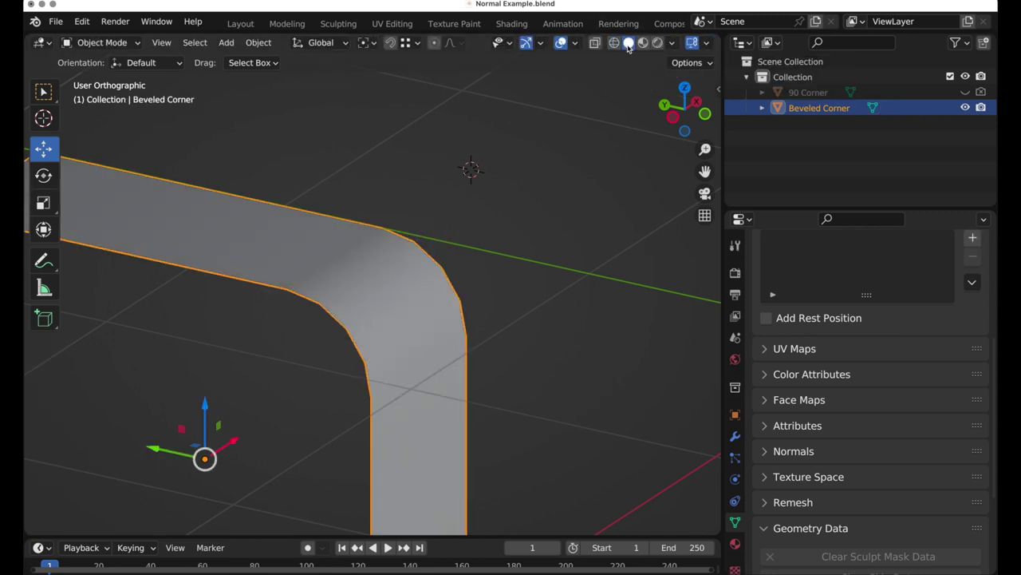
Apply Shade Auto Smooth to the Beveled Corner and deselect it.
{"action": "right_click", "coordinate": [411, 327]}
{"action": "mouse_move", "coordinate": [410, 328]}
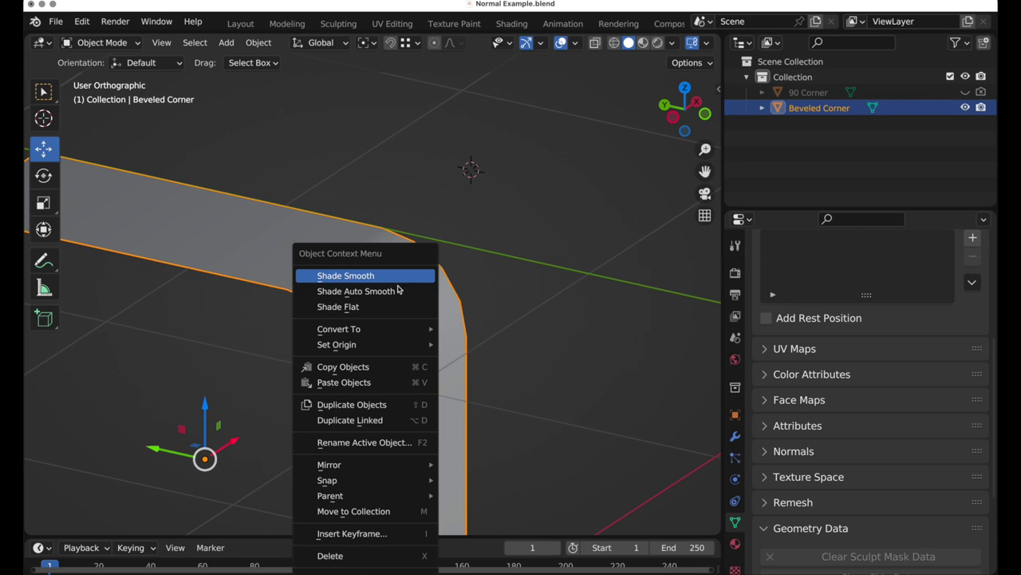
{"action": "left_click", "coordinate": [399, 291]}
{"action": "key", "text": "alt+a"}
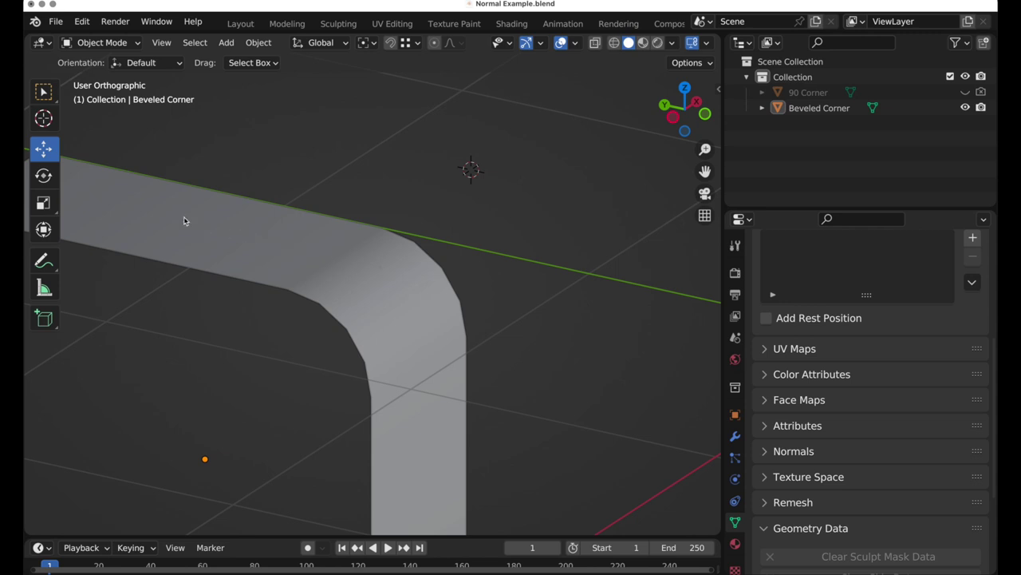
View the Beveled Corner from the left in wireframe and select its entire mesh in Edit Mode.
{"action": "left_click", "coordinate": [672, 118]}
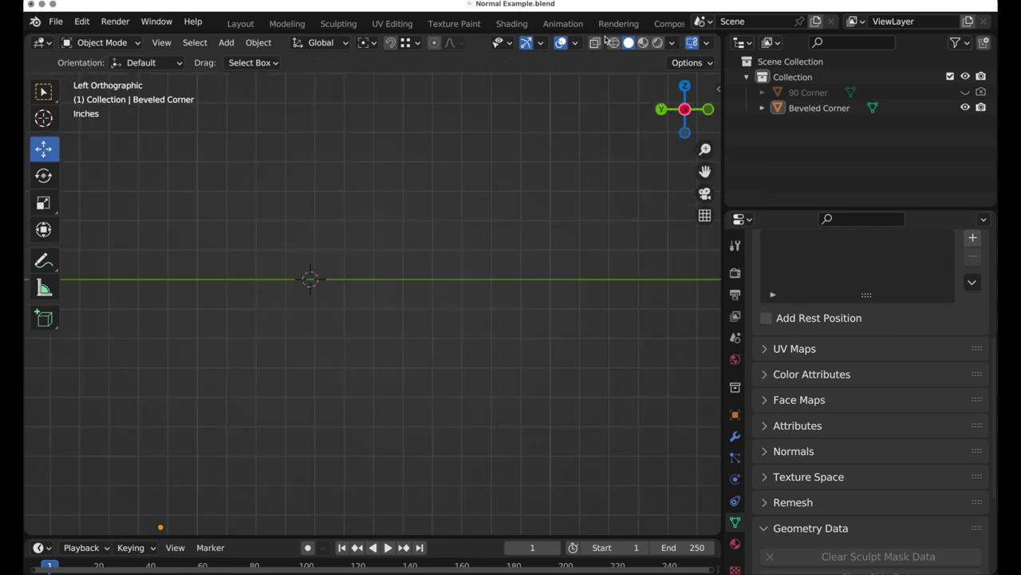
{"action": "left_click", "coordinate": [613, 42]}
{"action": "left_click", "coordinate": [375, 312]}
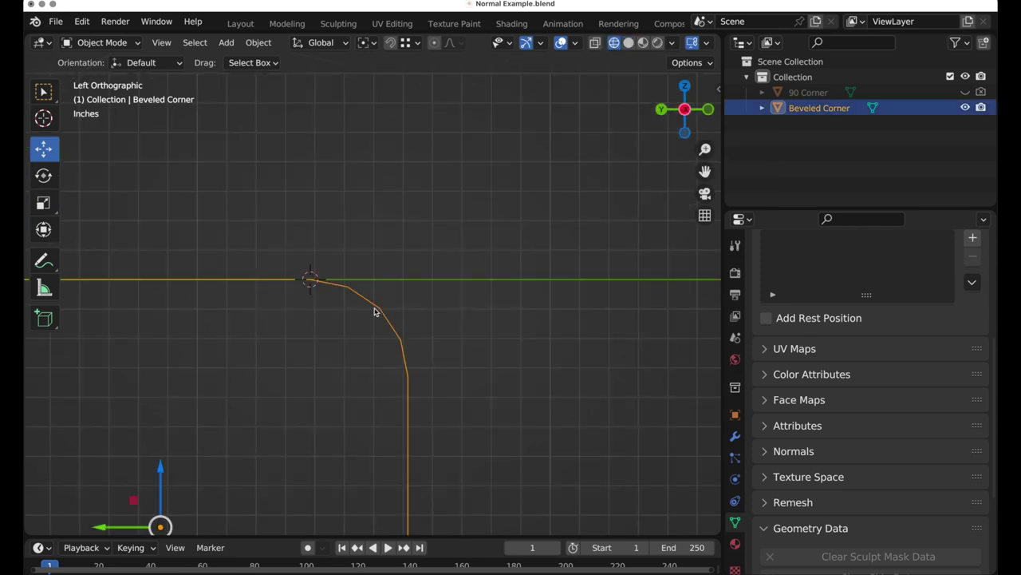
{"action": "key", "text": "Tab"}
{"action": "scroll", "coordinate": [416, 255], "scroll_direction": "up", "scroll_amount": 2}
{"action": "scroll", "coordinate": [437, 274], "scroll_direction": "left", "scroll_amount": 2}
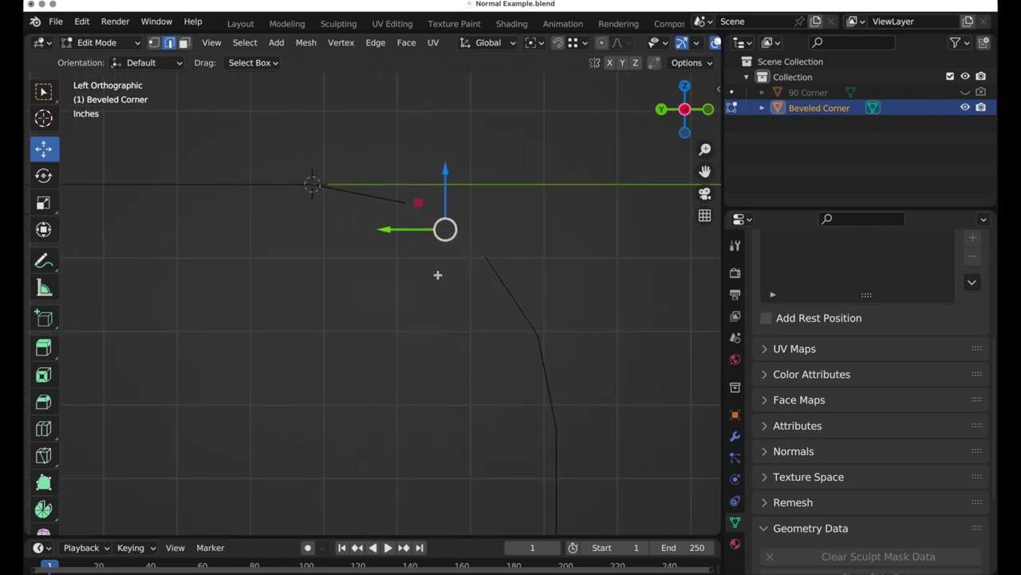
{"action": "key", "text": "a"}
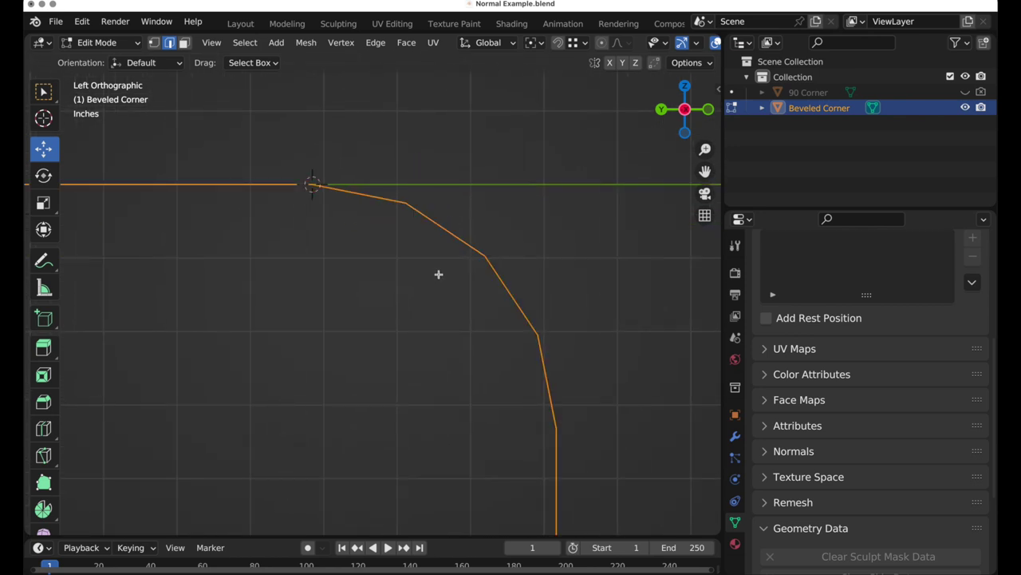
{"action": "scroll", "coordinate": [444, 273], "scroll_direction": "down", "scroll_amount": 3}
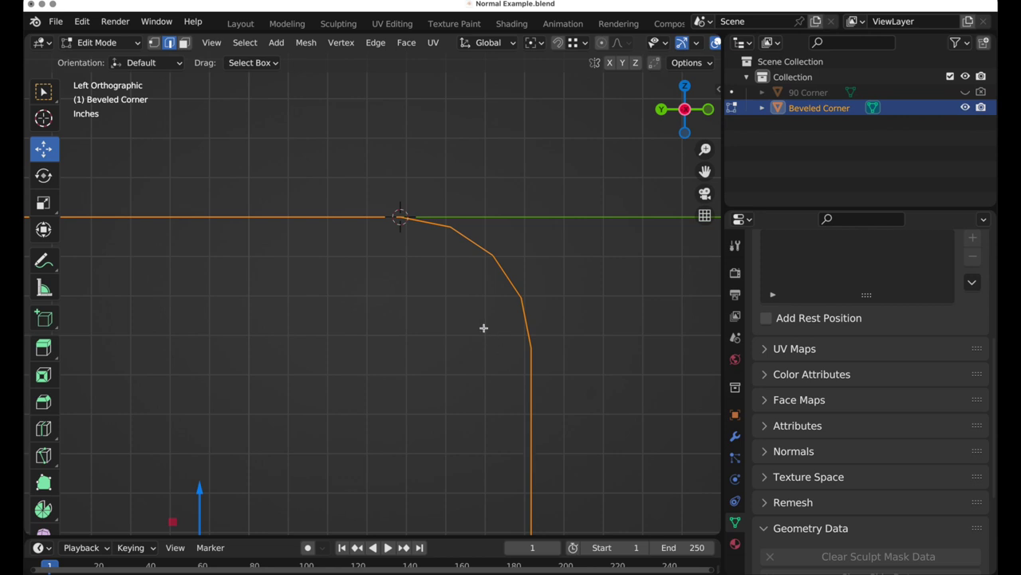
{"action": "scroll", "coordinate": [440, 253], "scroll_direction": "up", "scroll_amount": 2}
{"action": "scroll", "coordinate": [508, 219], "scroll_direction": "up", "scroll_amount": 1}
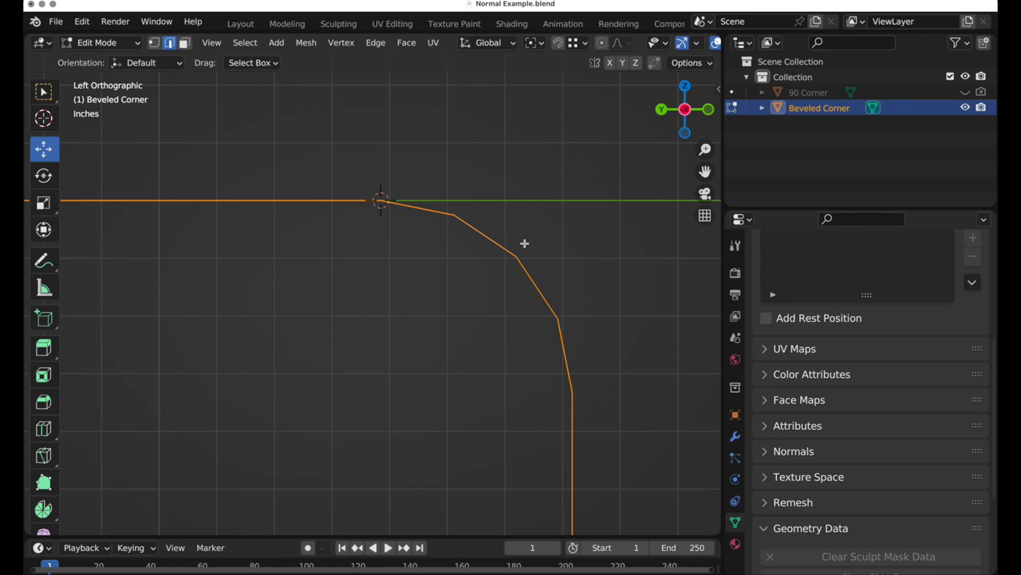
Display the mesh's face normals through the viewport overlays, with the curved corner in view.
{"action": "scroll", "coordinate": [653, 45], "scroll_direction": "down", "scroll_amount": 5}
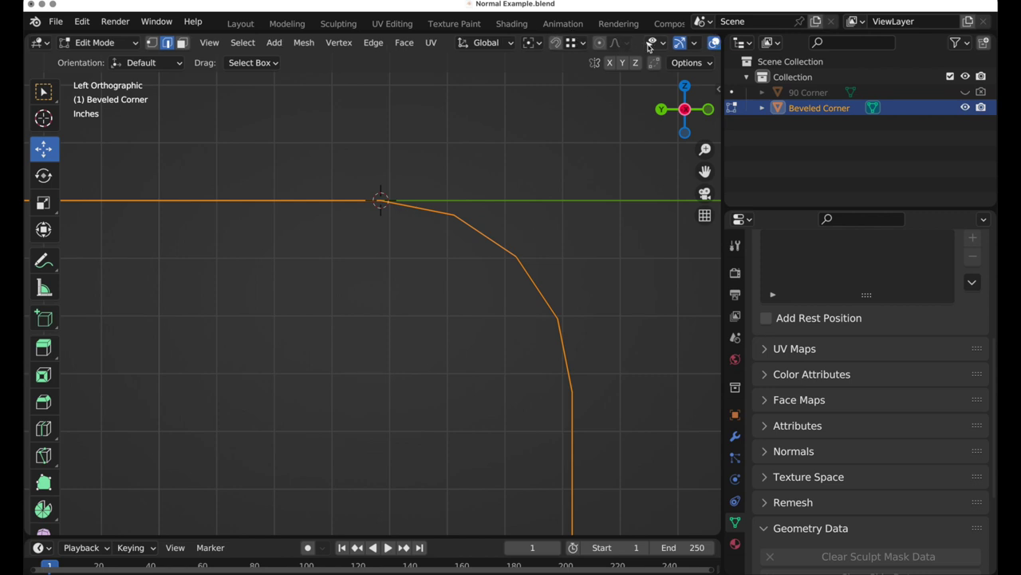
{"action": "left_click", "coordinate": [576, 43]}
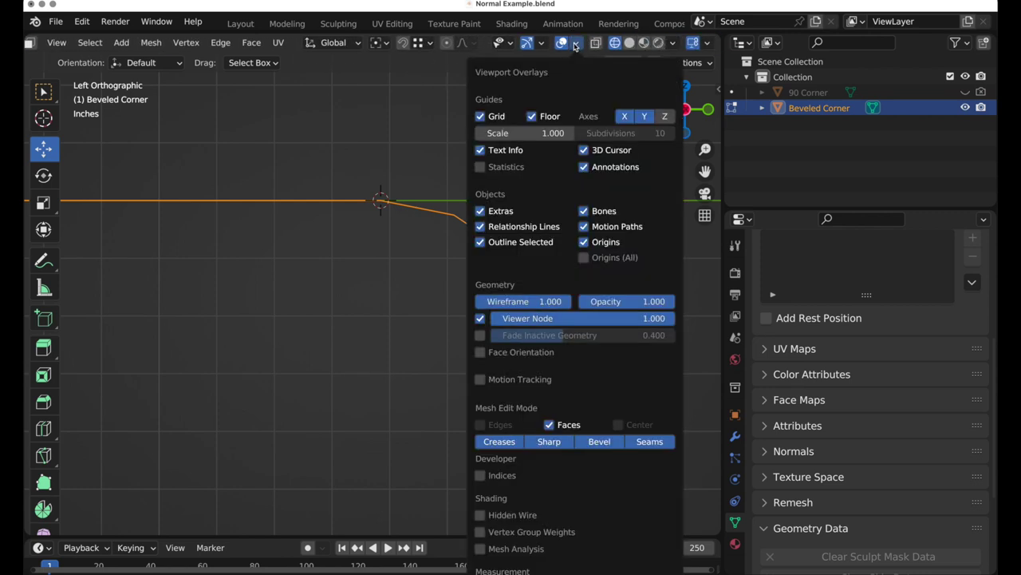
{"action": "scroll", "coordinate": [540, 566], "scroll_direction": "down", "scroll_amount": 5}
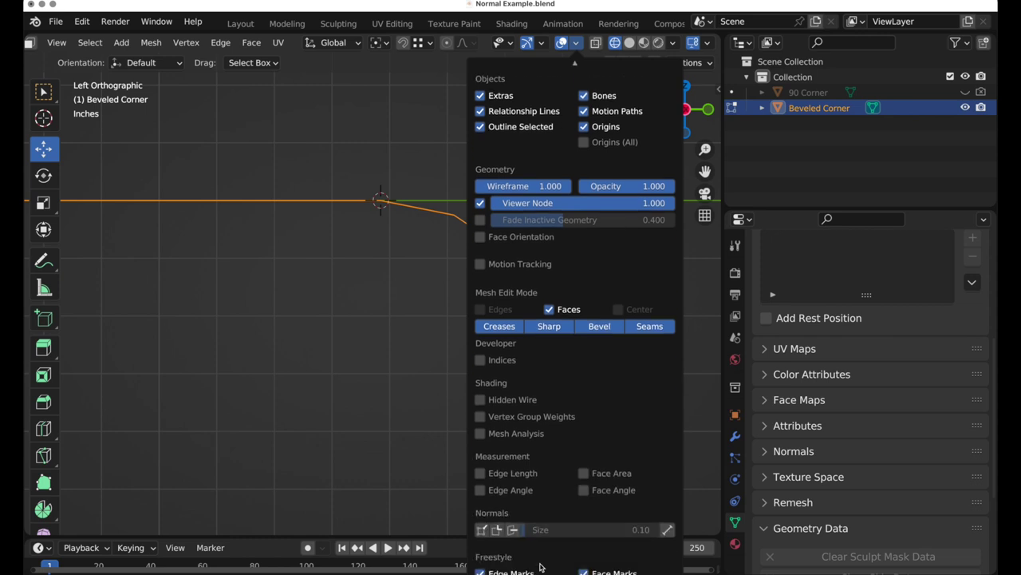
{"action": "left_click", "coordinate": [513, 533]}
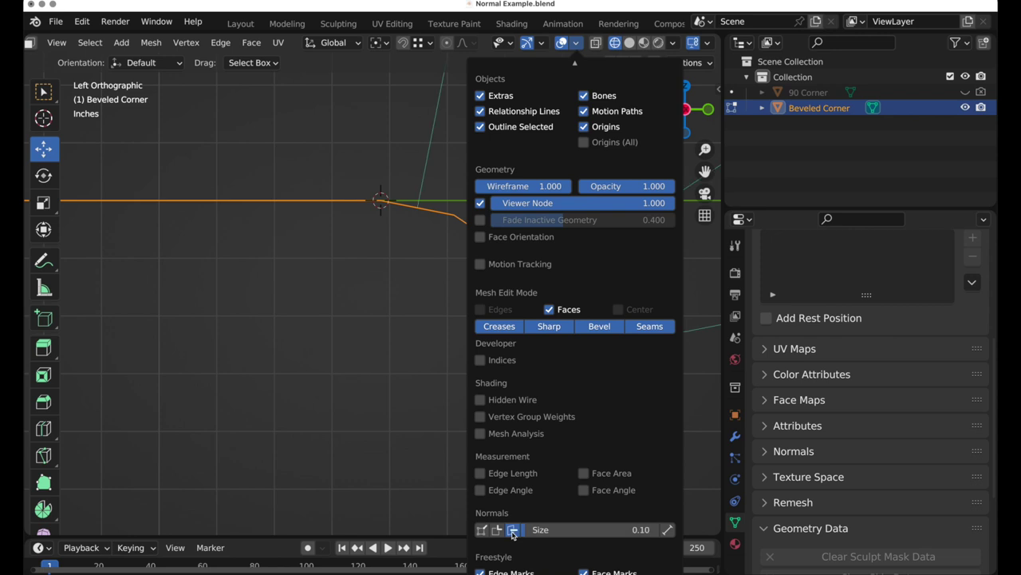
{"action": "middle_click_drag", "start_coordinate": [396, 308], "coordinate": [226, 362], "text": "shift"}
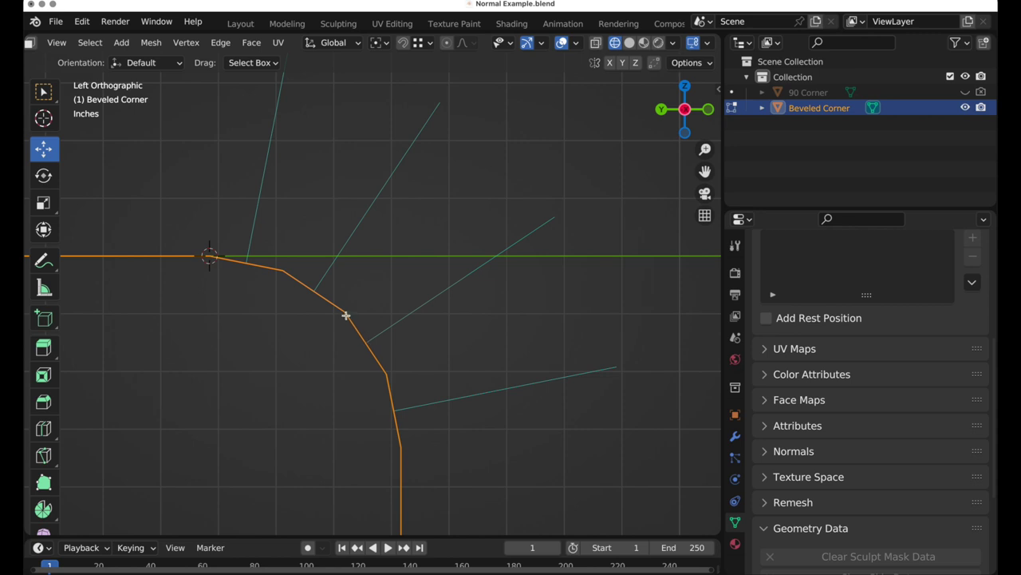
Turn on the vertex normals overlay and turn off the face normals overlay for the corner.
{"action": "left_click", "coordinate": [575, 47]}
{"action": "scroll", "coordinate": [493, 545], "scroll_direction": "down", "scroll_amount": 5}
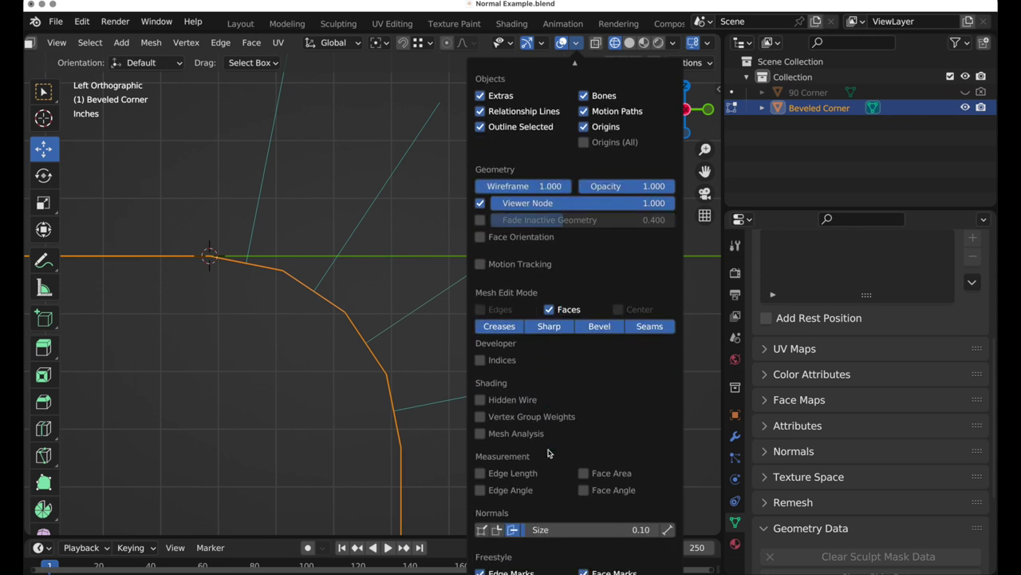
{"action": "left_click", "coordinate": [482, 530]}
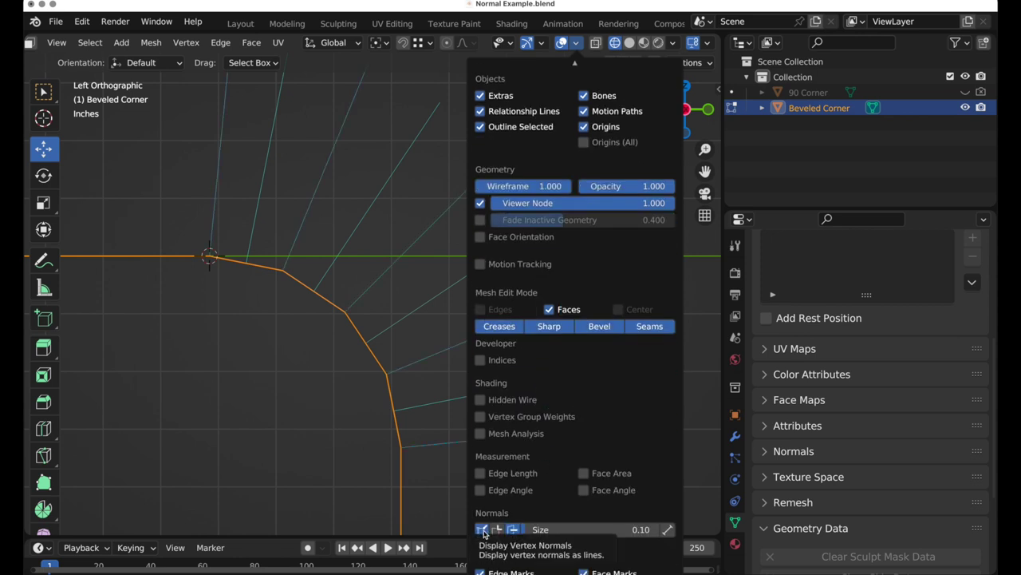
{"action": "left_click", "coordinate": [513, 530]}
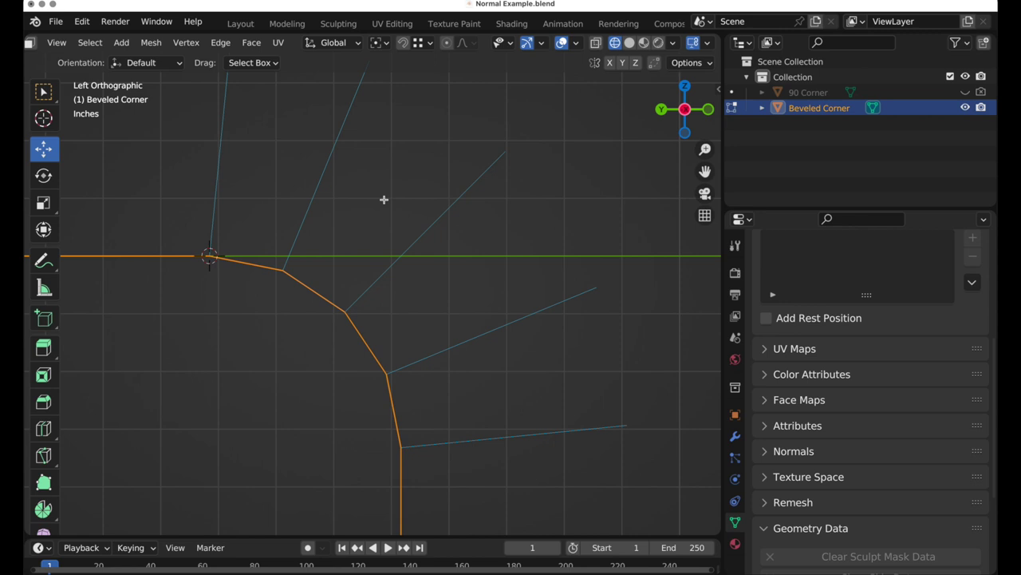
{"action": "middle_click_drag", "start_coordinate": [384, 200], "coordinate": [510, 305], "text": "shift"}
{"action": "scroll", "coordinate": [362, 358], "scroll_direction": "up", "scroll_amount": 1}
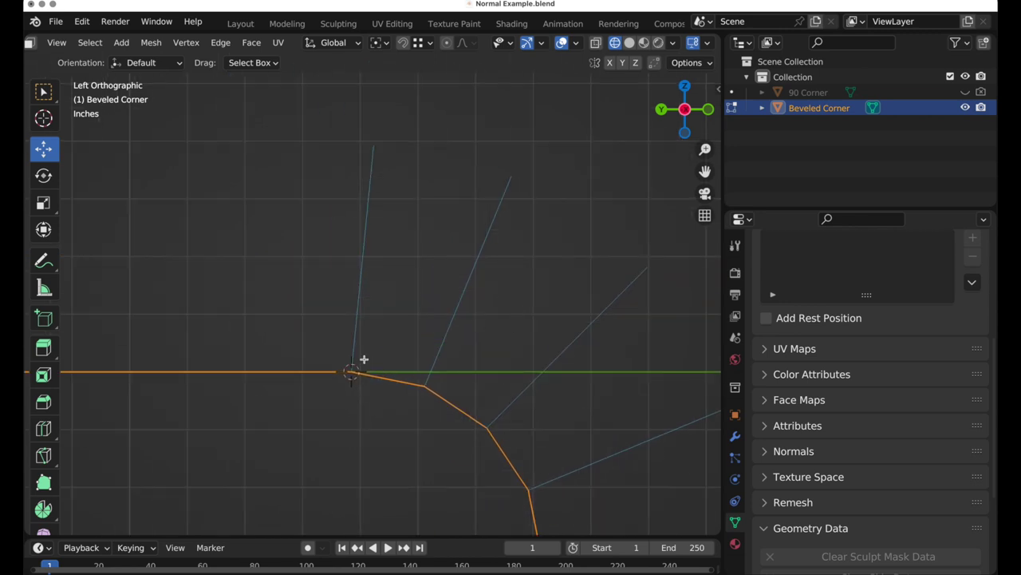
{"action": "scroll", "coordinate": [397, 319], "scroll_direction": "up", "scroll_amount": 1}
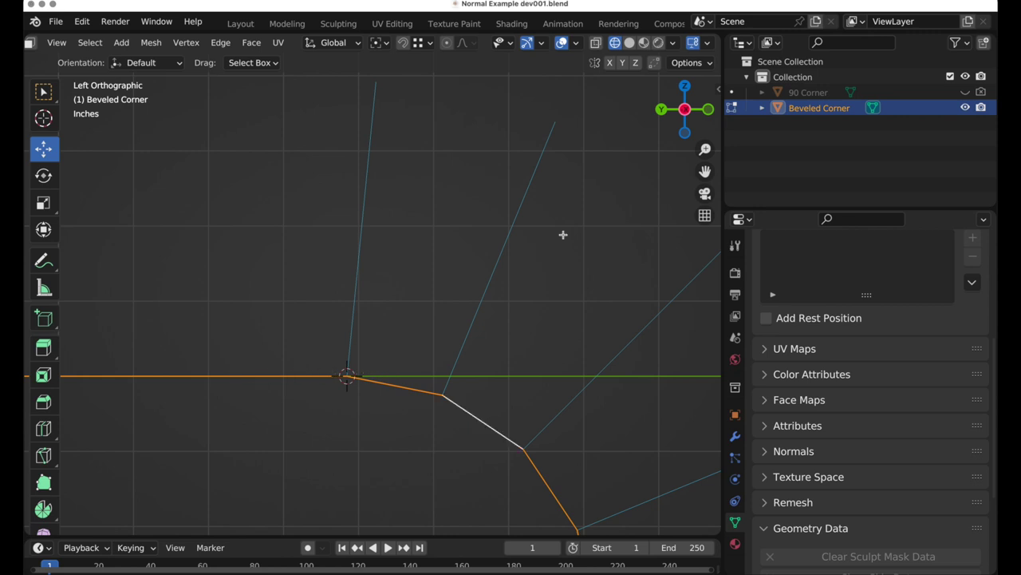
Switch the mesh to solid shading and view the beveled corner at an angle.
{"action": "mouse_move", "coordinate": [454, 244]}
{"action": "middle_mouse_down"}
{"action": "mouse_move", "coordinate": [429, 267]}
{"action": "mouse_move", "coordinate": [472, 245]}
{"action": "middle_mouse_up"}
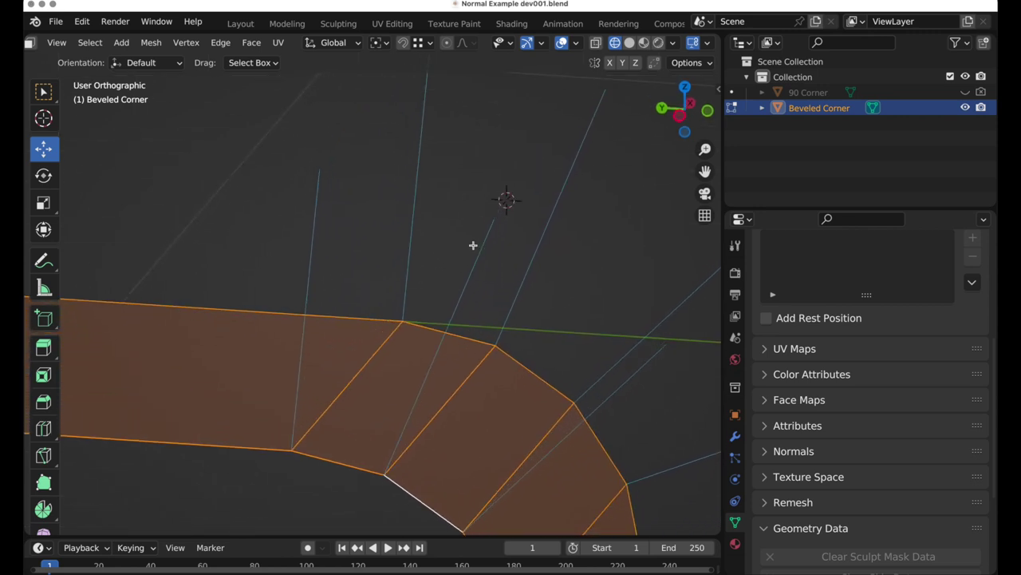
{"action": "left_click", "coordinate": [629, 42]}
{"action": "left_click", "coordinate": [452, 252]}
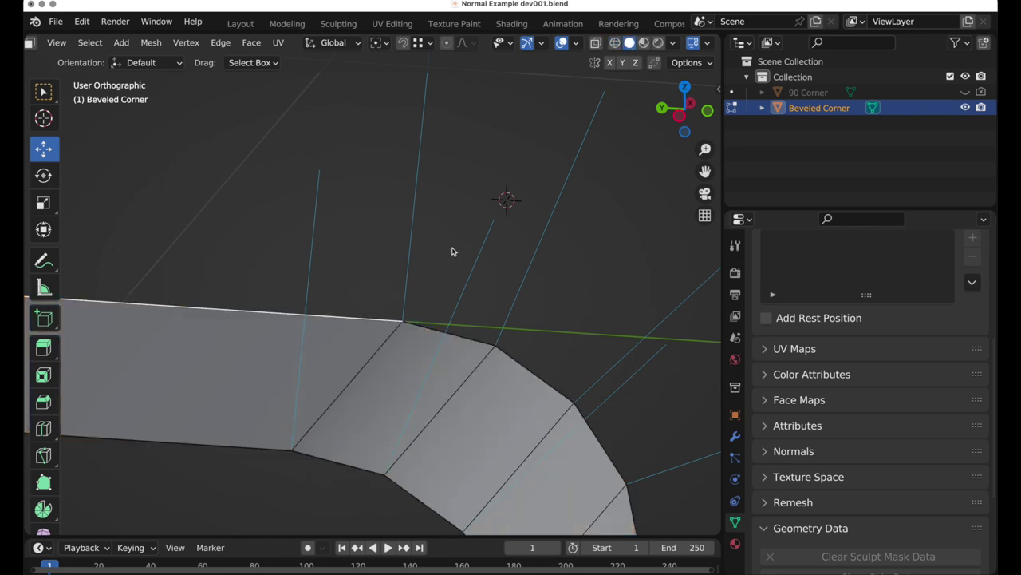
{"action": "left_click", "coordinate": [375, 319]}
{"action": "middle_click_drag", "start_coordinate": [375, 320], "coordinate": [452, 293]}
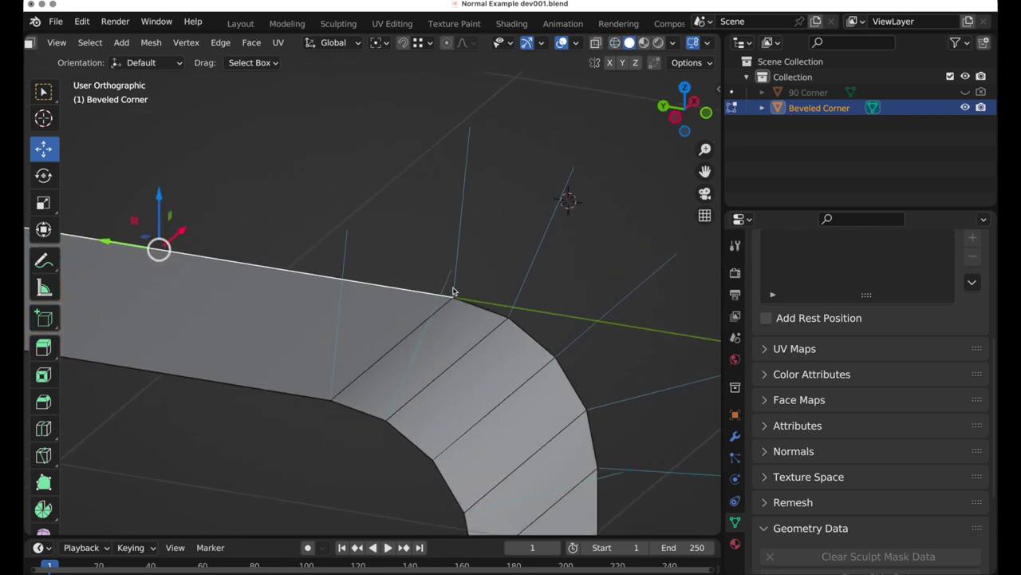
Mark the cross edge where the flat upper section meets the start of the bevel as sharp.
{"action": "left_click", "coordinate": [409, 335]}
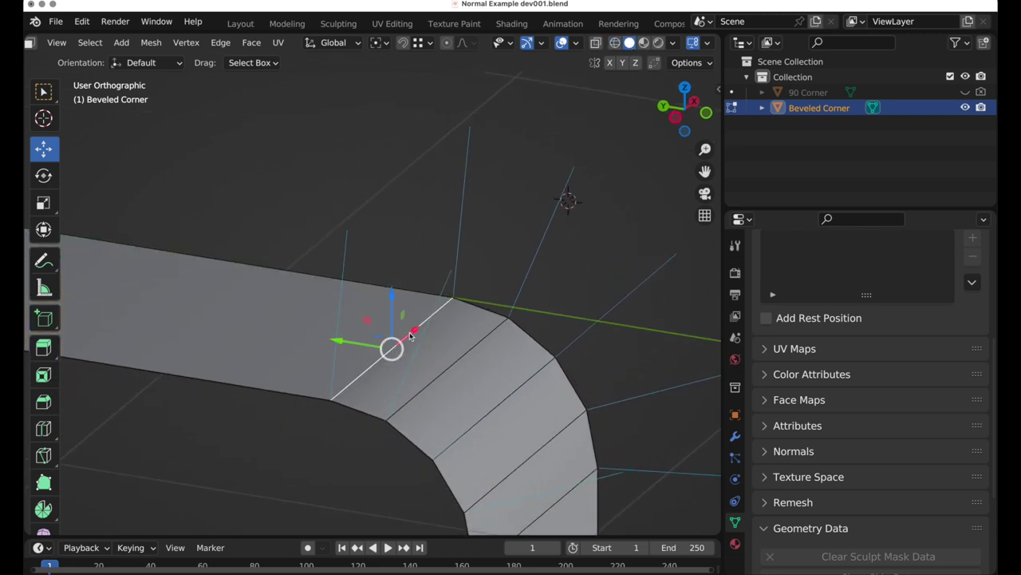
{"action": "right_click", "coordinate": [438, 136]}
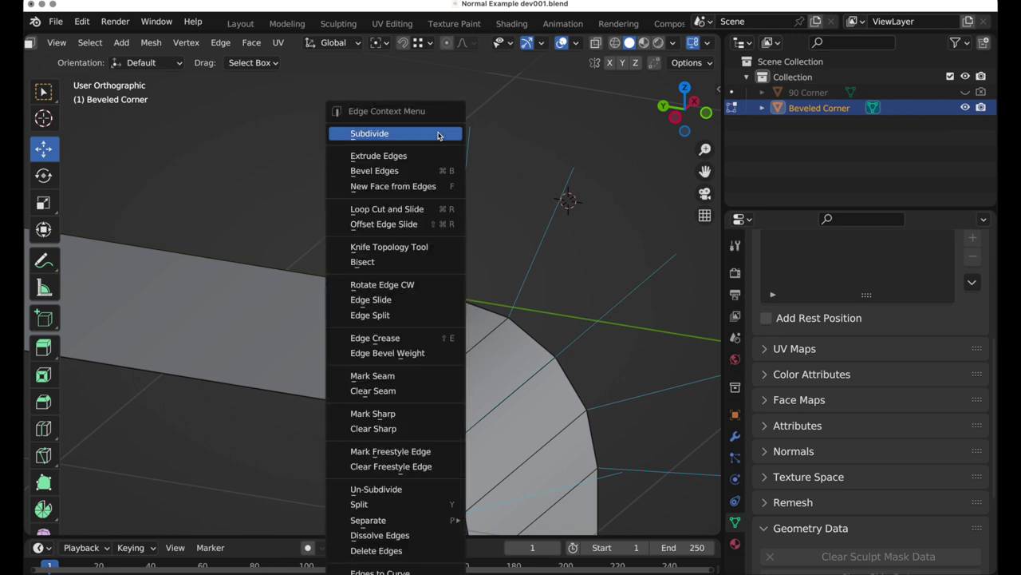
{"action": "left_click", "coordinate": [426, 418]}
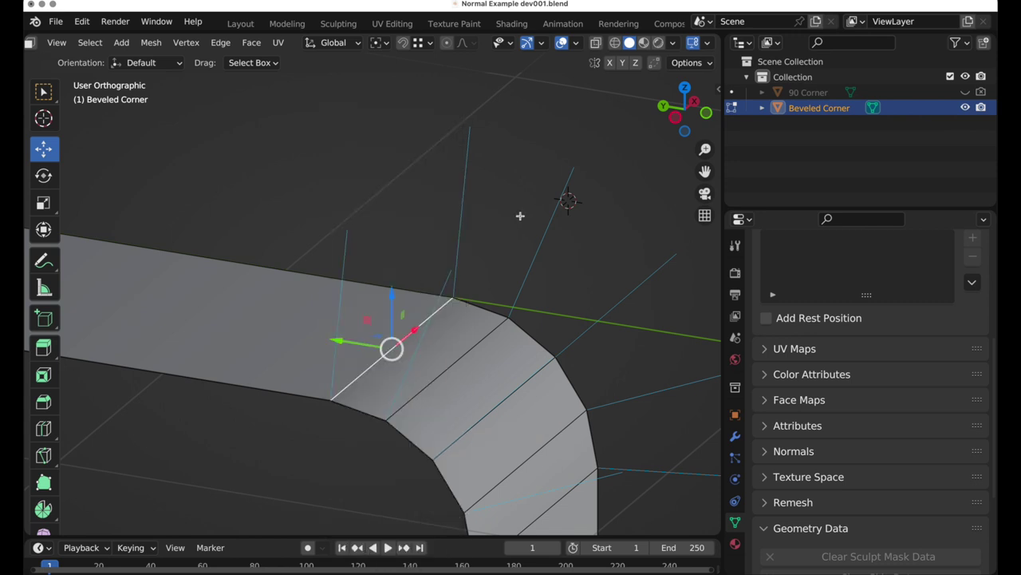
{"action": "middle_click_drag", "start_coordinate": [500, 263], "coordinate": [417, 247], "text": "shift"}
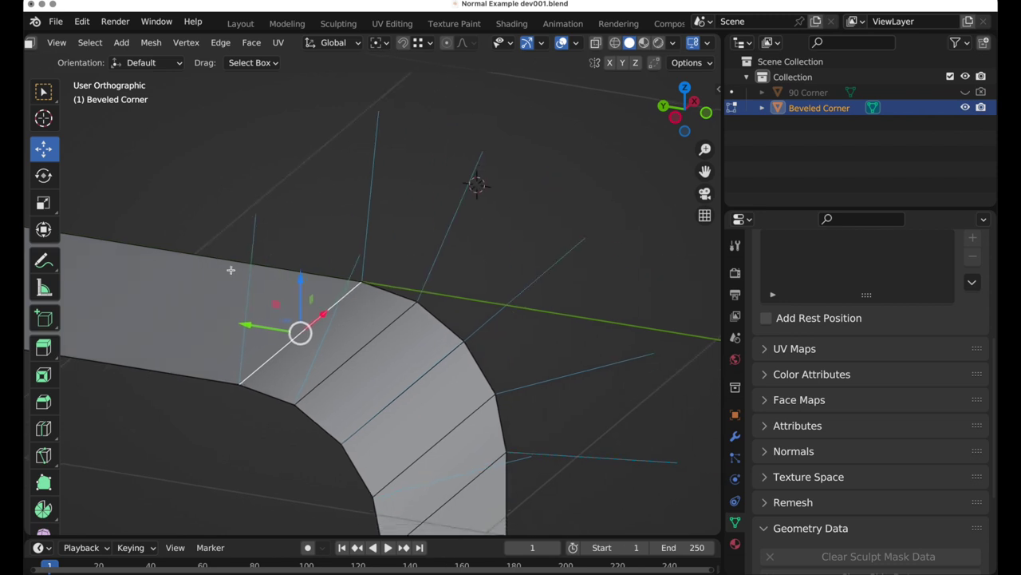
{"action": "scroll", "coordinate": [257, 272], "scroll_direction": "down", "scroll_amount": 3}
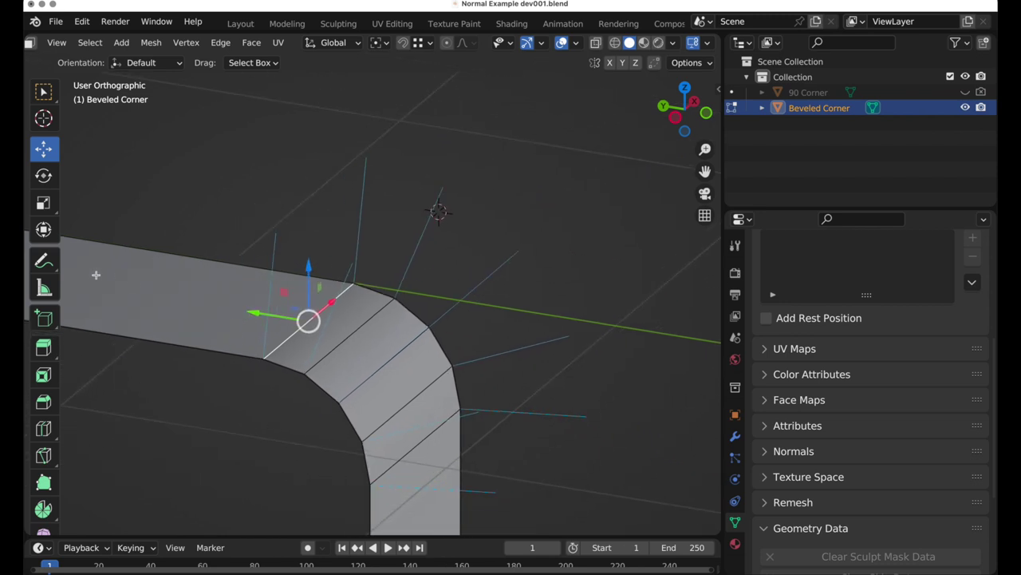
{"action": "right_click", "coordinate": [499, 153]}
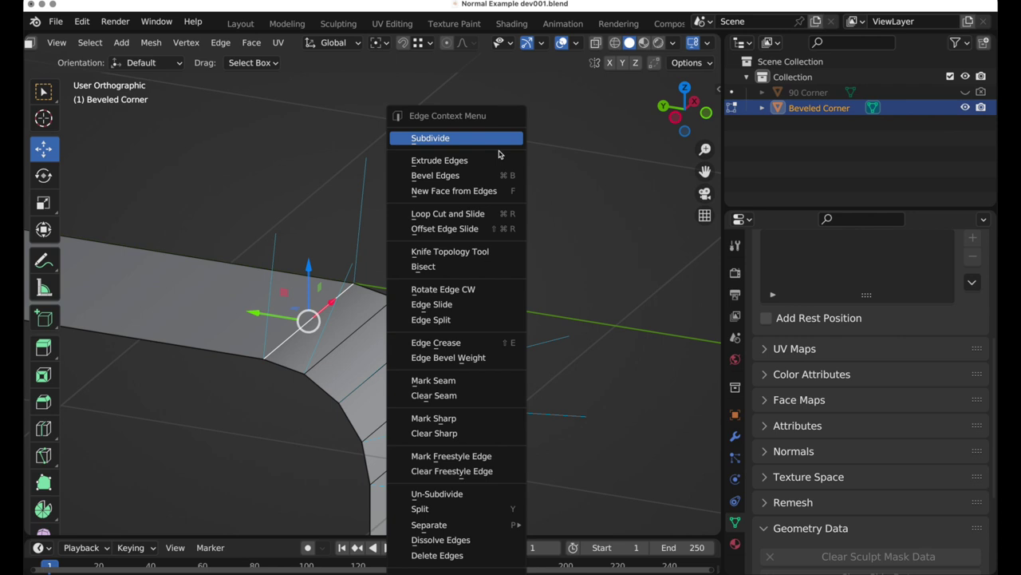
{"action": "left_click", "coordinate": [489, 419]}
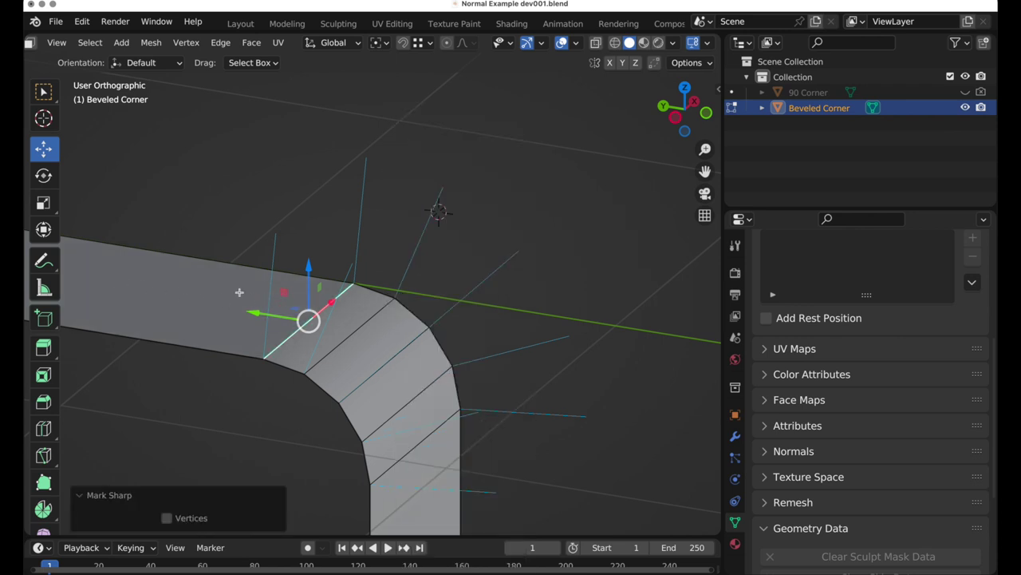
Examine the shading along the sharp edge in Object Mode, and return to Edit Mode.
{"action": "left_click", "coordinate": [492, 266]}
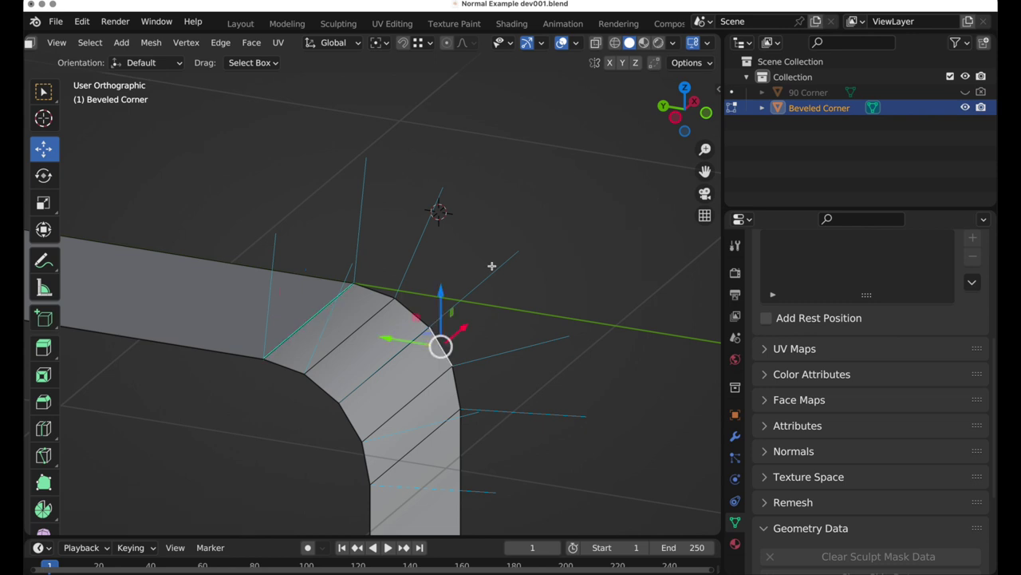
{"action": "key", "text": "Tab"}
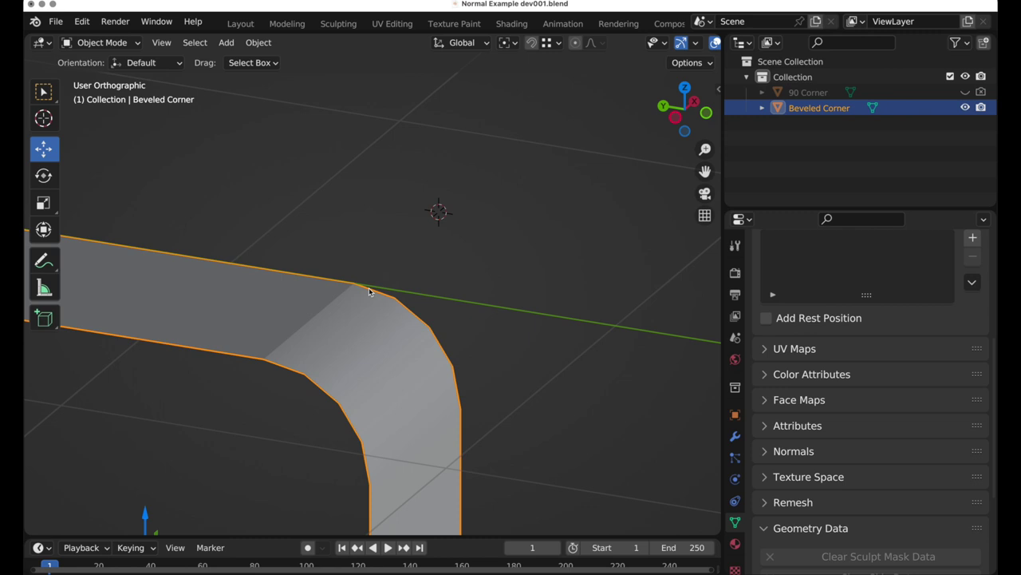
{"action": "key", "text": "Tab"}
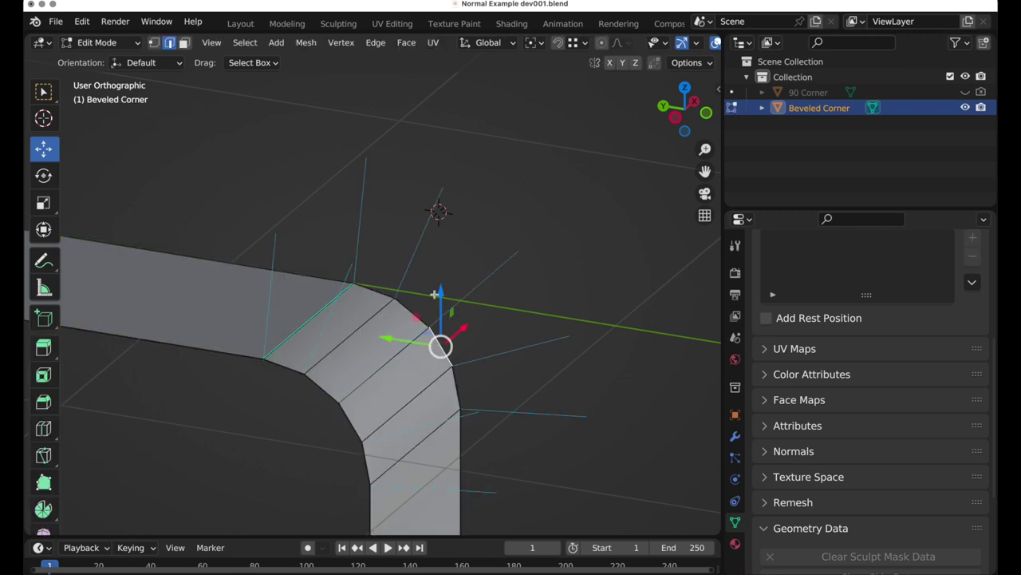
View the corner from the left and replace the vertex normals overlay with the split normals overlay.
{"action": "left_click", "coordinate": [678, 119]}
{"action": "scroll", "coordinate": [351, 289], "scroll_direction": "up", "scroll_amount": 2}
{"action": "scroll", "coordinate": [397, 287], "scroll_direction": "up", "scroll_amount": 3, "text": "shift"}
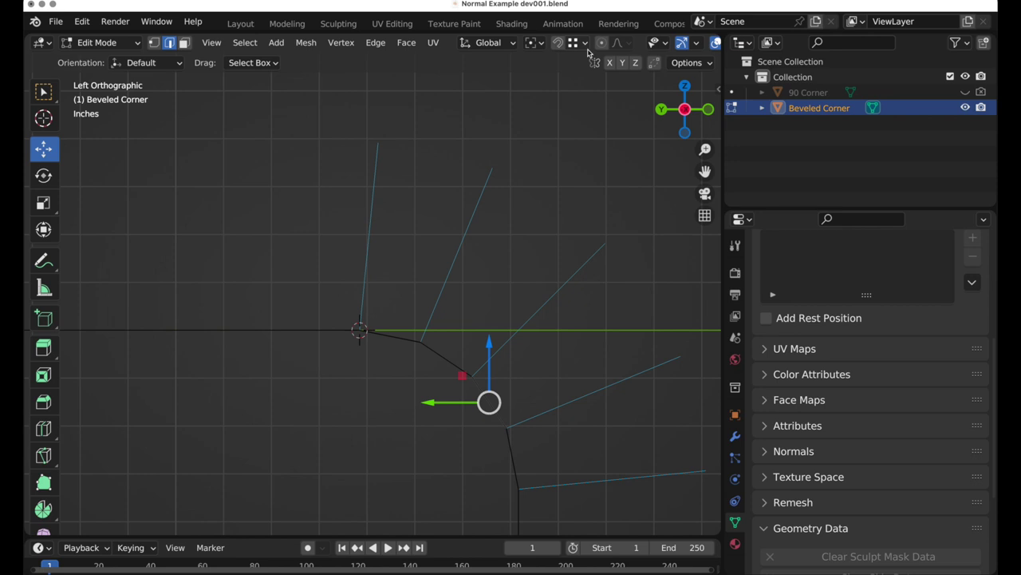
{"action": "scroll", "coordinate": [608, 46], "scroll_direction": "down", "scroll_amount": 3}
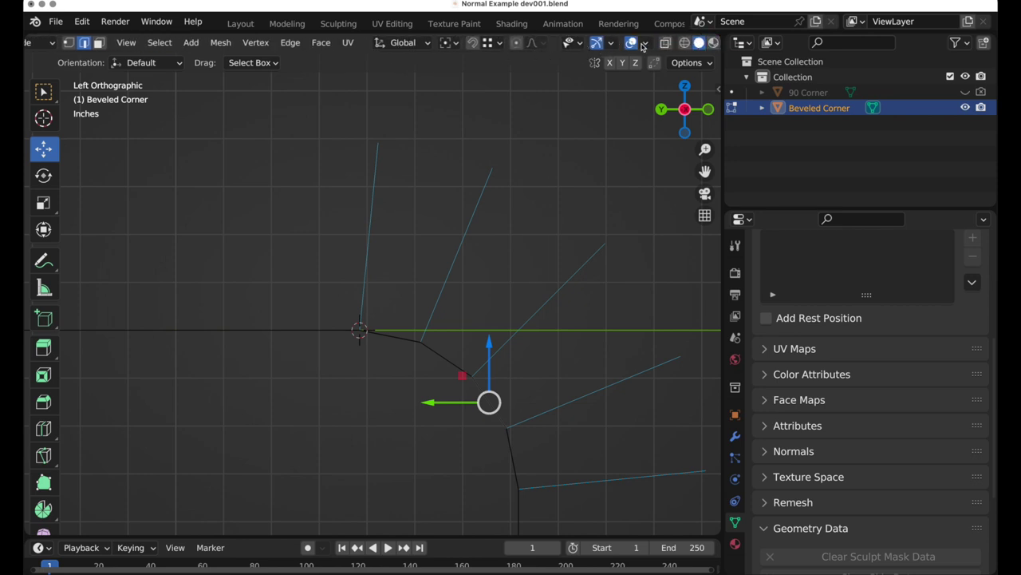
{"action": "left_click", "coordinate": [644, 46]}
{"action": "scroll", "coordinate": [584, 416], "scroll_direction": "down", "scroll_amount": 5}
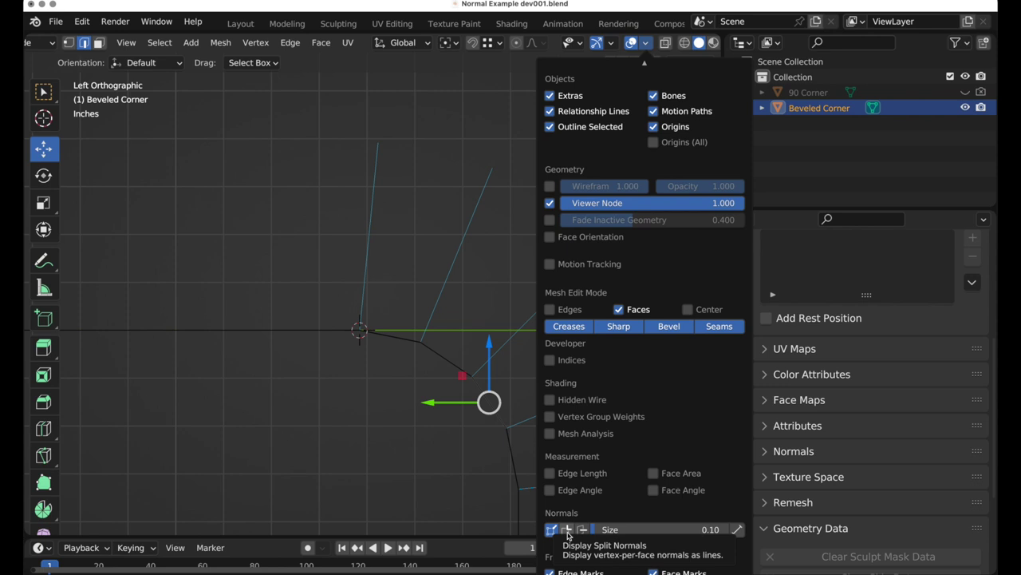
{"action": "left_click", "coordinate": [567, 530]}
{"action": "left_click", "coordinate": [556, 532]}
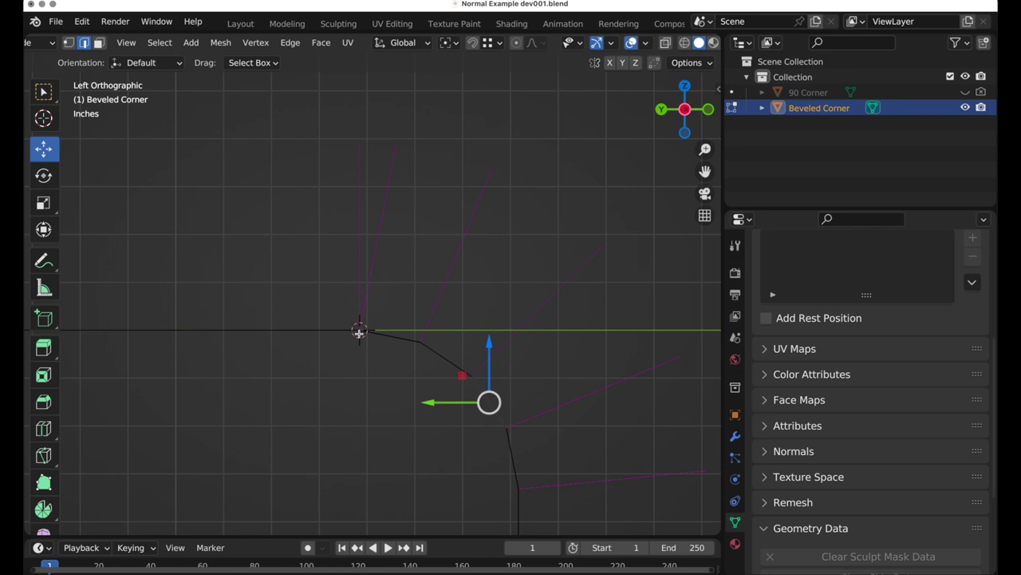
{"action": "middle_click_drag", "start_coordinate": [359, 338], "coordinate": [319, 335]}
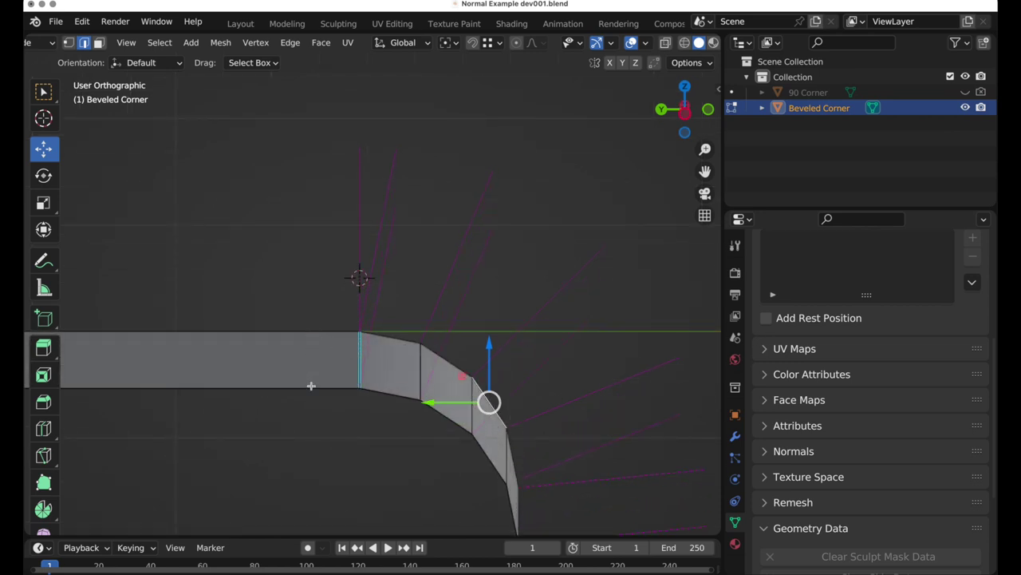
Add a single loop cut across the flat upper section, close to the start of the bevel.
{"action": "left_click", "coordinate": [43, 428]}
{"action": "middle_click_drag", "start_coordinate": [178, 349], "coordinate": [354, 369]}
{"action": "left_click_drag", "start_coordinate": [308, 390], "coordinate": [485, 388]}
{"action": "key", "text": "shift+space"}
{"action": "key", "text": "g"}
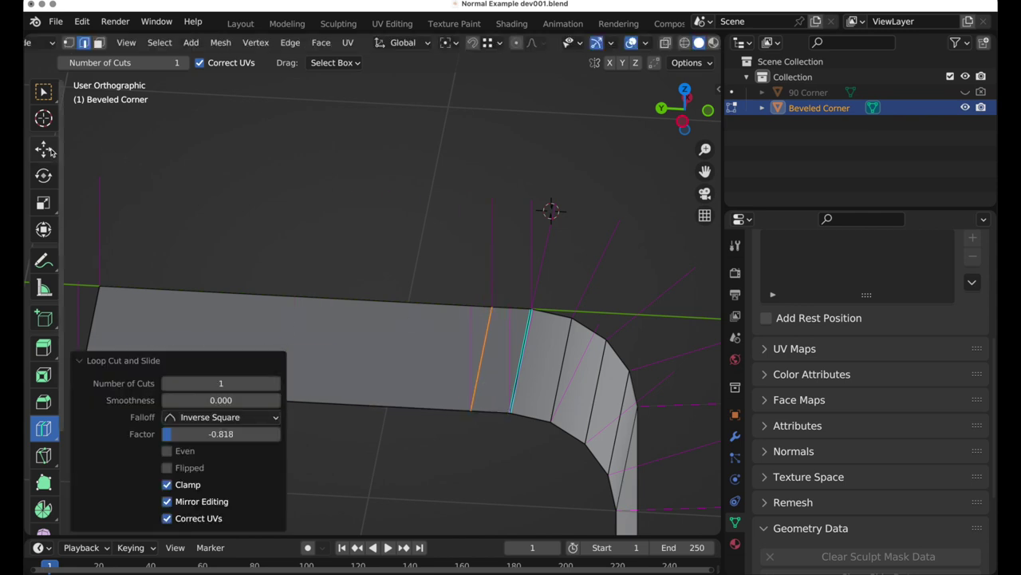
Clear the sharp mark from the cross edge where the flat upper section meets the bevel.
{"action": "left_click", "coordinate": [527, 320]}
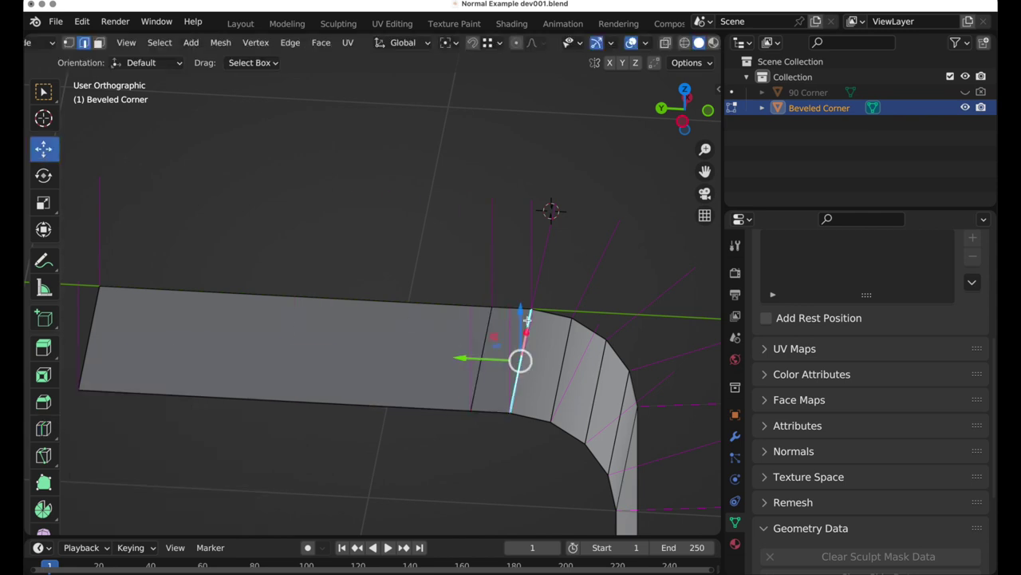
{"action": "right_click", "coordinate": [386, 162]}
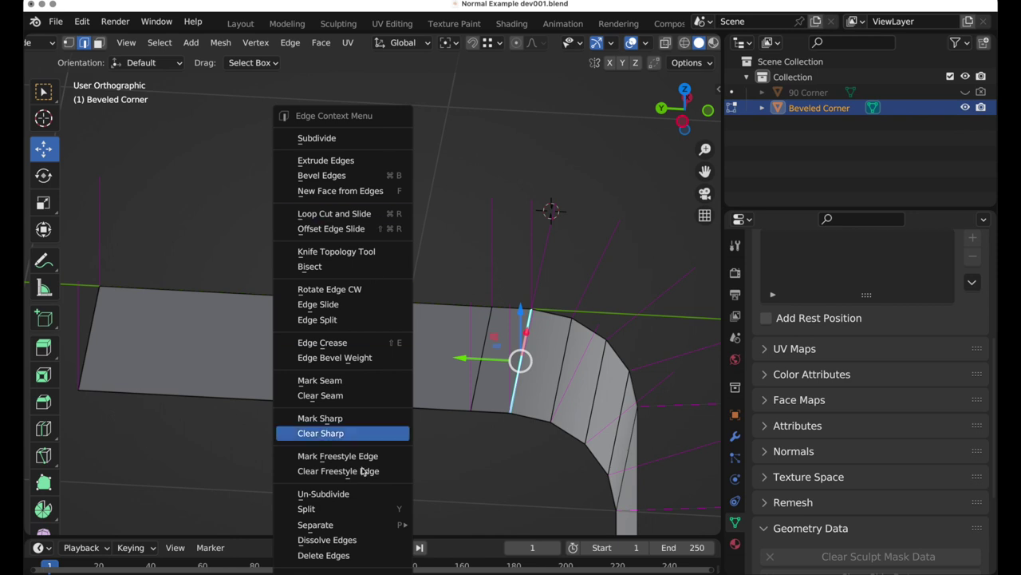
{"action": "left_click", "coordinate": [349, 432]}
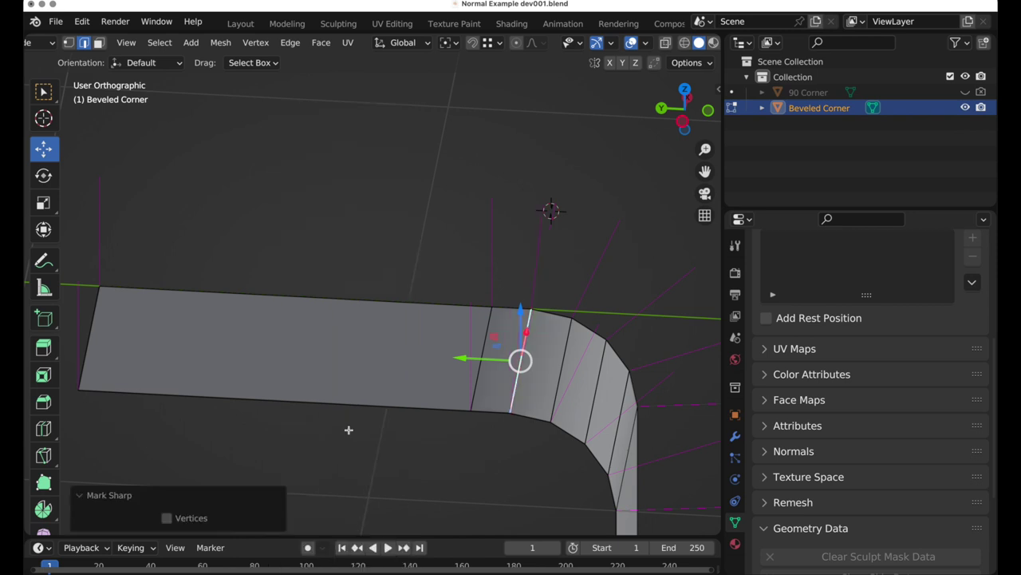
{"action": "left_click", "coordinate": [412, 266]}
{"action": "middle_click_drag", "start_coordinate": [551, 382], "coordinate": [505, 365]}
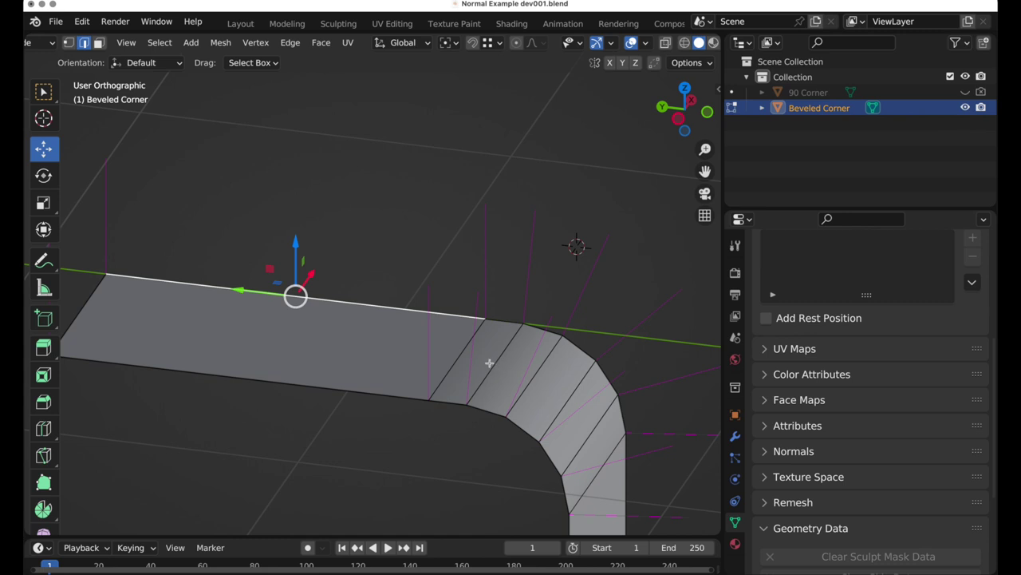
Examine the beveled corner's normals from the left side, and inspect its smooth shading at an angle in Object Mode.
{"action": "left_click", "coordinate": [679, 118]}
{"action": "scroll", "coordinate": [611, 221], "scroll_direction": "up", "scroll_amount": 3}
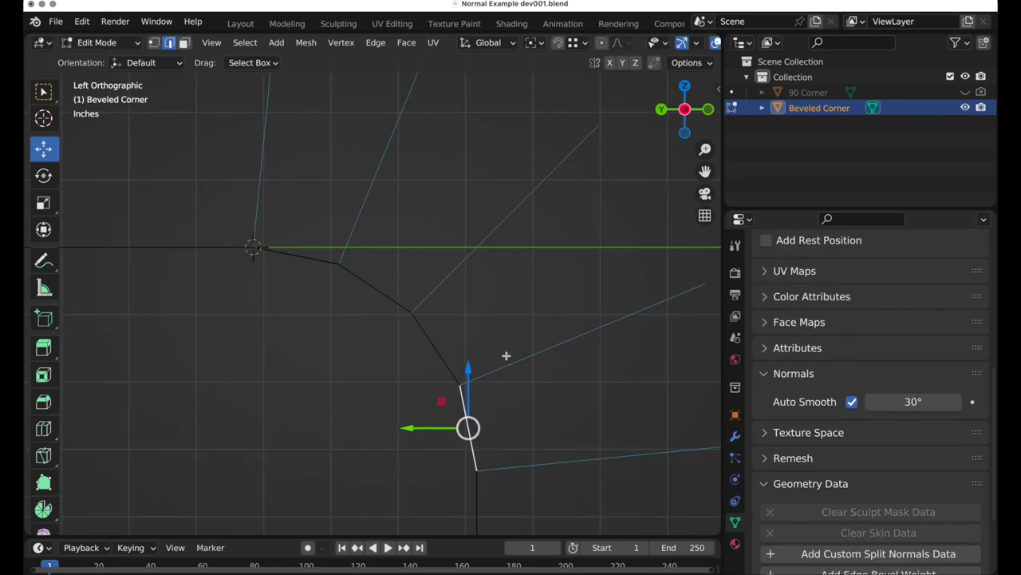
{"action": "scroll", "coordinate": [508, 351], "scroll_direction": "down", "scroll_amount": 2}
{"action": "scroll", "coordinate": [491, 389], "scroll_direction": "down", "scroll_amount": 1}
{"action": "middle_click_drag", "start_coordinate": [530, 397], "coordinate": [420, 387], "text": "shift"}
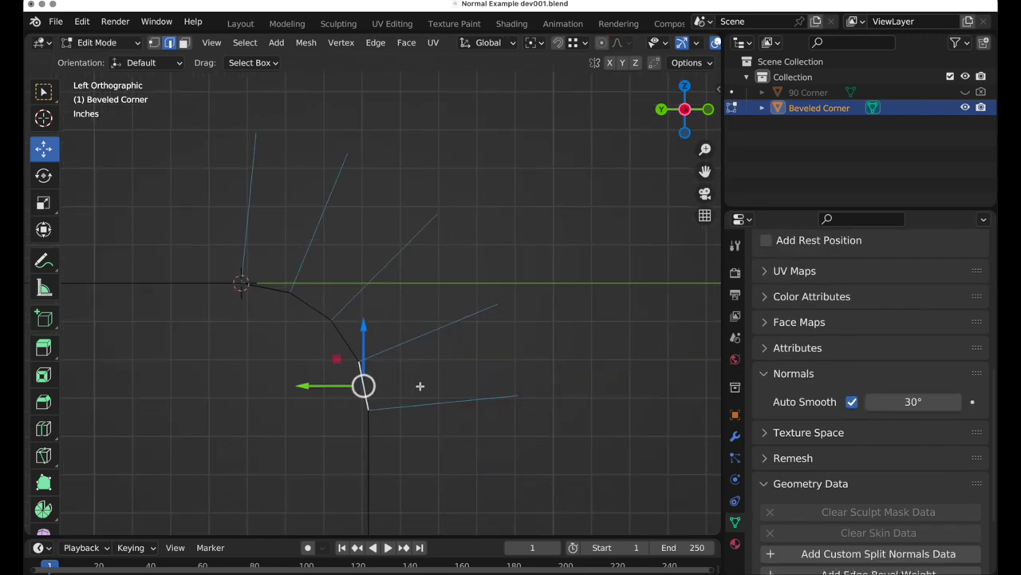
{"action": "key", "text": "Tab"}
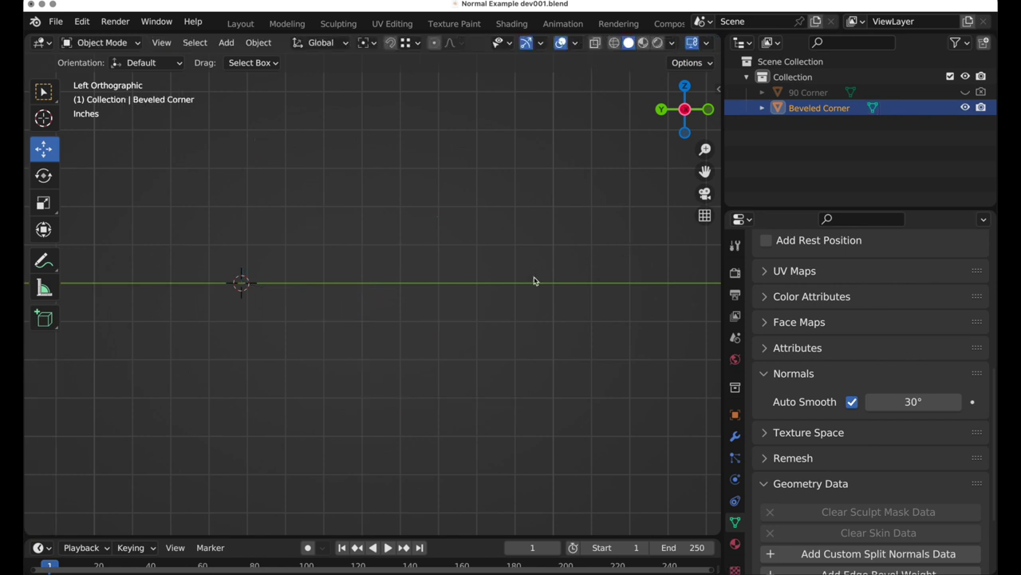
{"action": "mouse_move", "coordinate": [534, 278]}
{"action": "middle_mouse_down"}
{"action": "mouse_move", "coordinate": [497, 298]}
{"action": "mouse_move", "coordinate": [529, 289]}
{"action": "middle_mouse_up"}
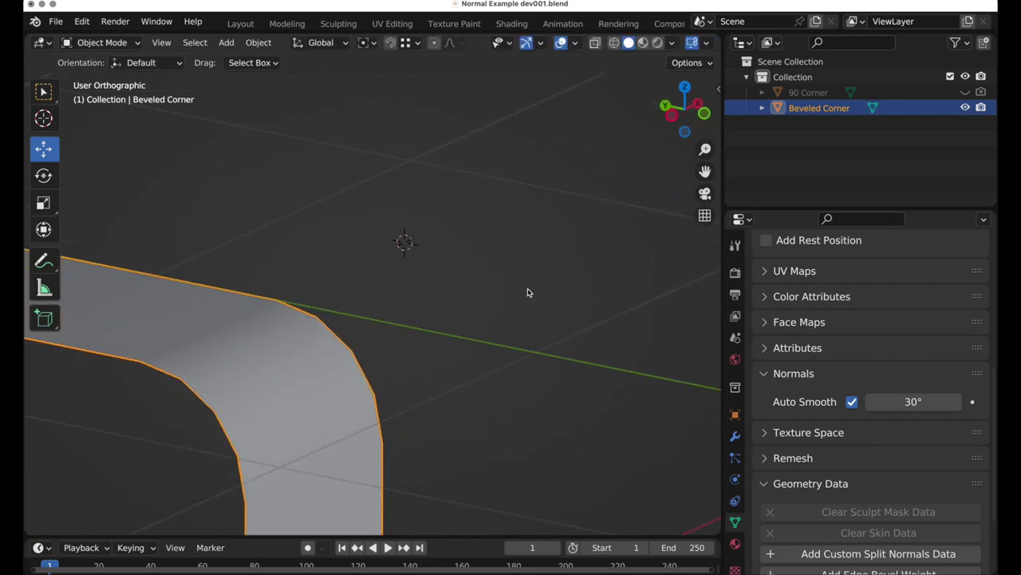
Unhide the 90 Corner object and bevel its corner edge with 4 segments and a width of about 3.13".
{"action": "left_click", "coordinate": [965, 93]}
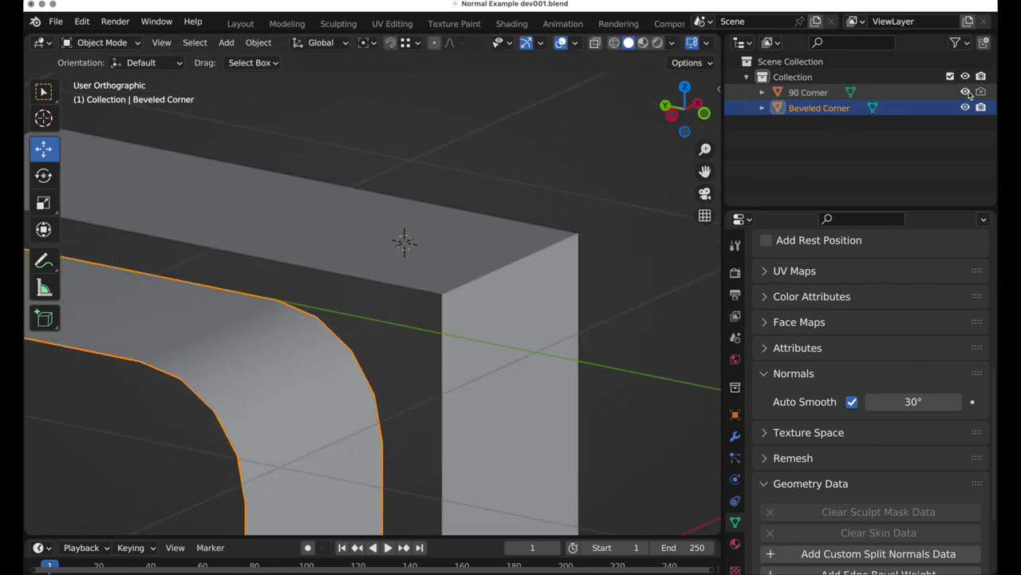
{"action": "left_click", "coordinate": [473, 281]}
{"action": "middle_click_drag", "start_coordinate": [471, 283], "coordinate": [431, 323]}
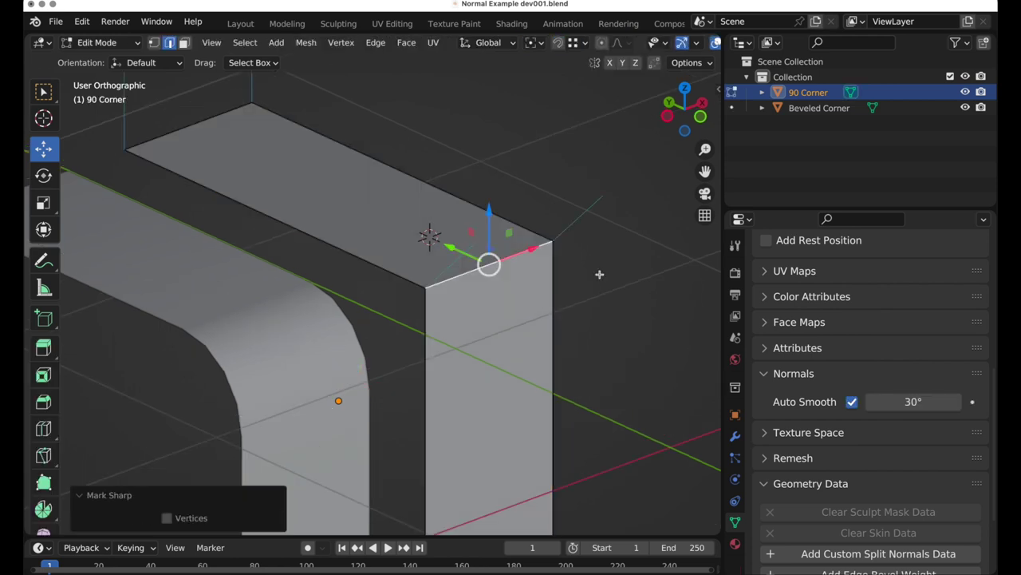
{"action": "left_click", "coordinate": [43, 402]}
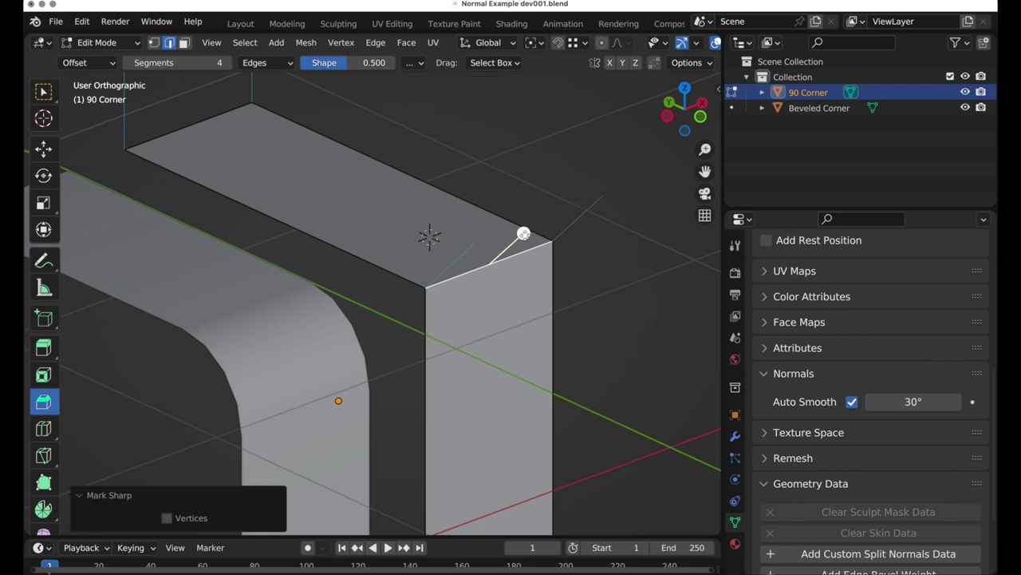
{"action": "left_click_drag", "start_coordinate": [524, 233], "coordinate": [546, 222]}
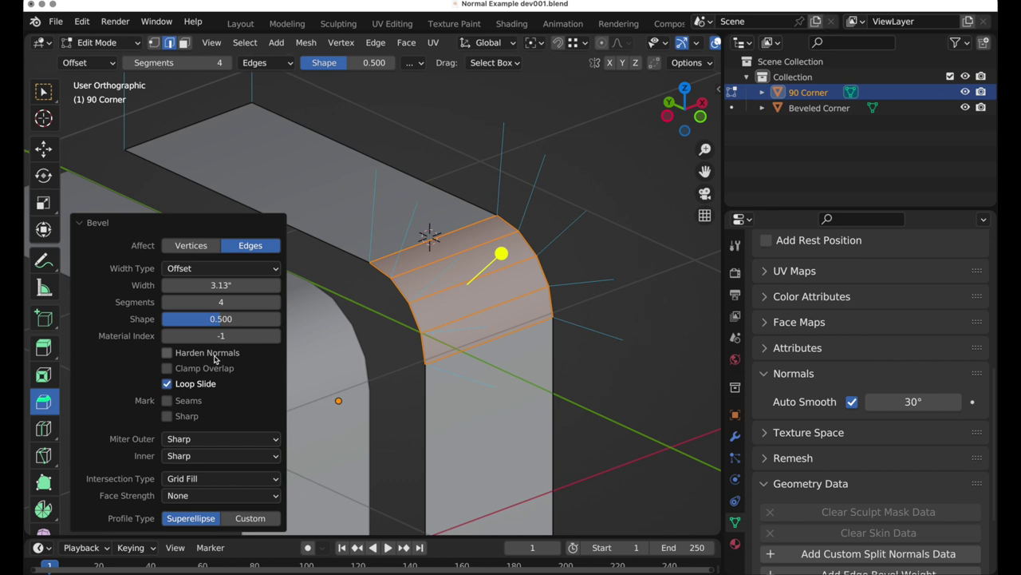
Compare the bevel with Harden Normals on and off, and leave the option enabled.
{"action": "left_click", "coordinate": [168, 353]}
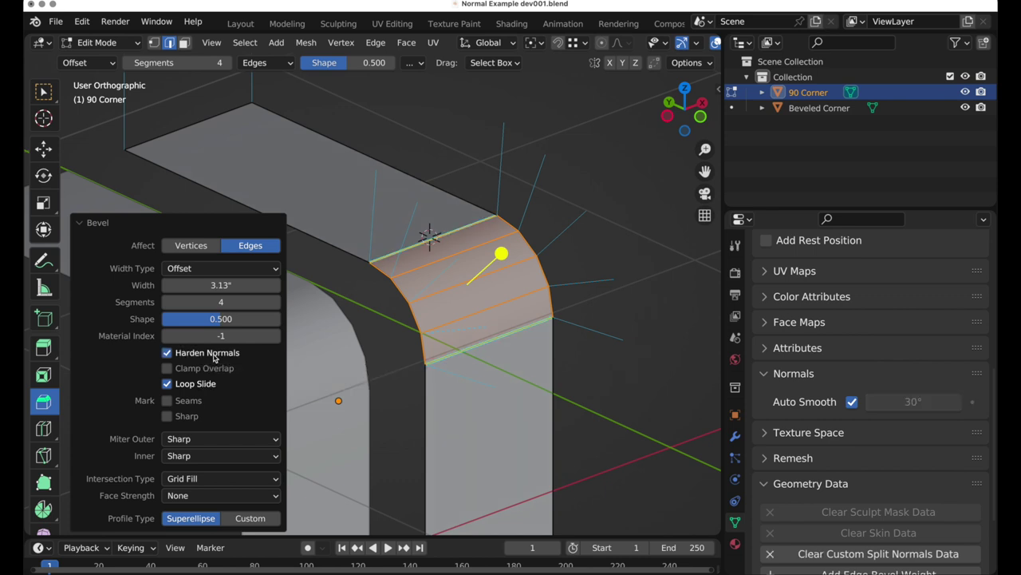
{"action": "left_click", "coordinate": [212, 354]}
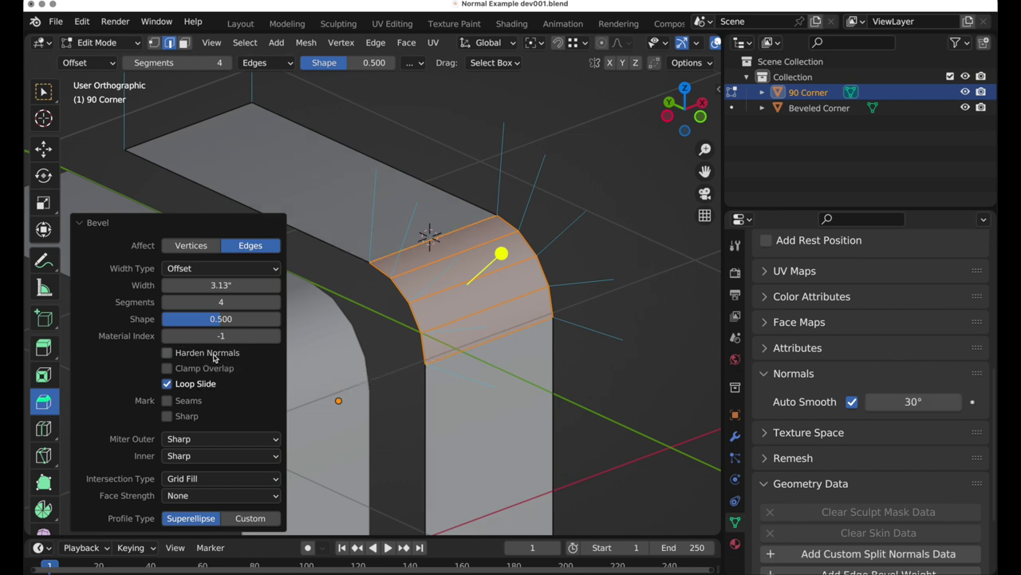
{"action": "left_click", "coordinate": [214, 357]}
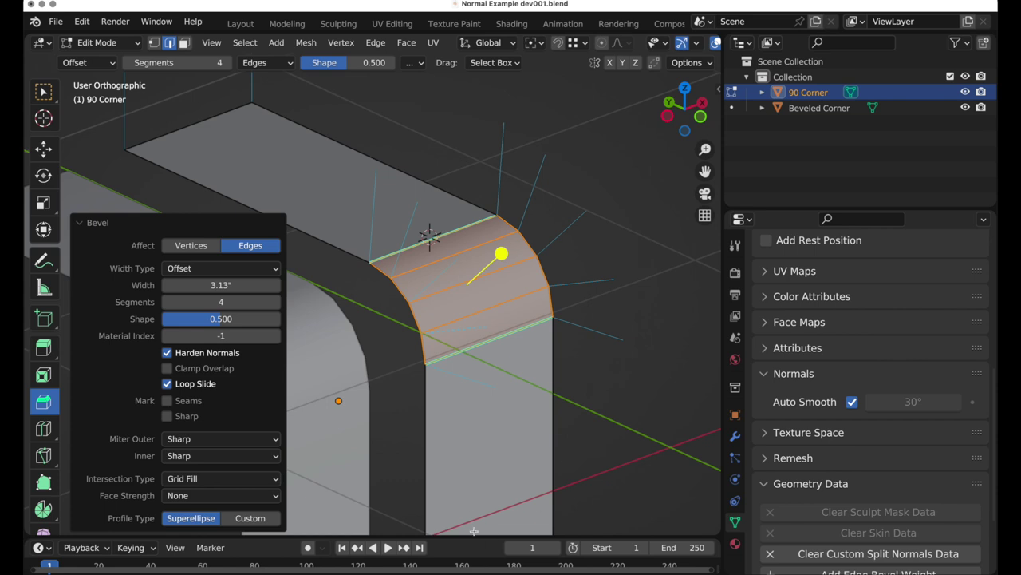
{"action": "left_click", "coordinate": [202, 356]}
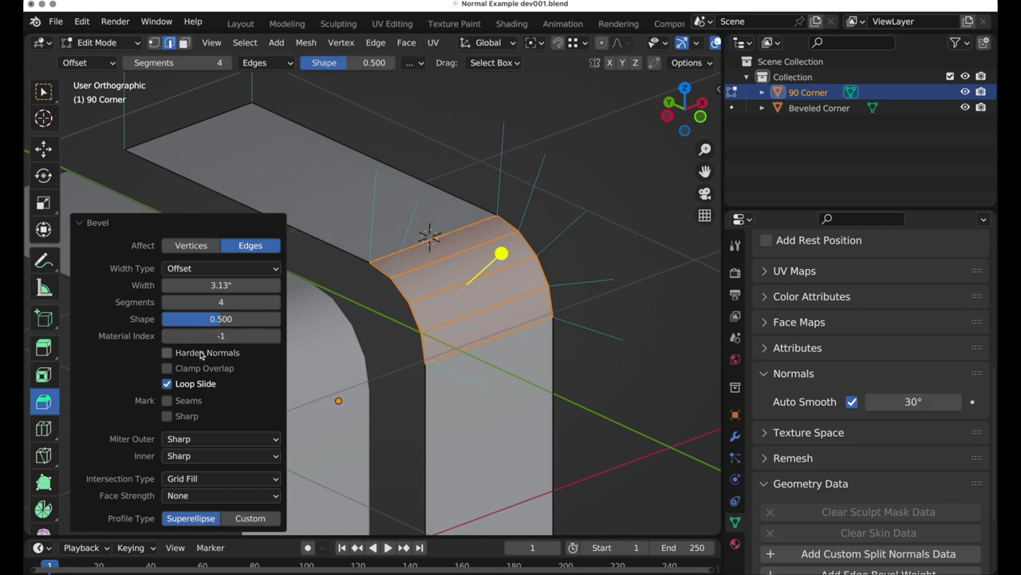
{"action": "left_click", "coordinate": [202, 356]}
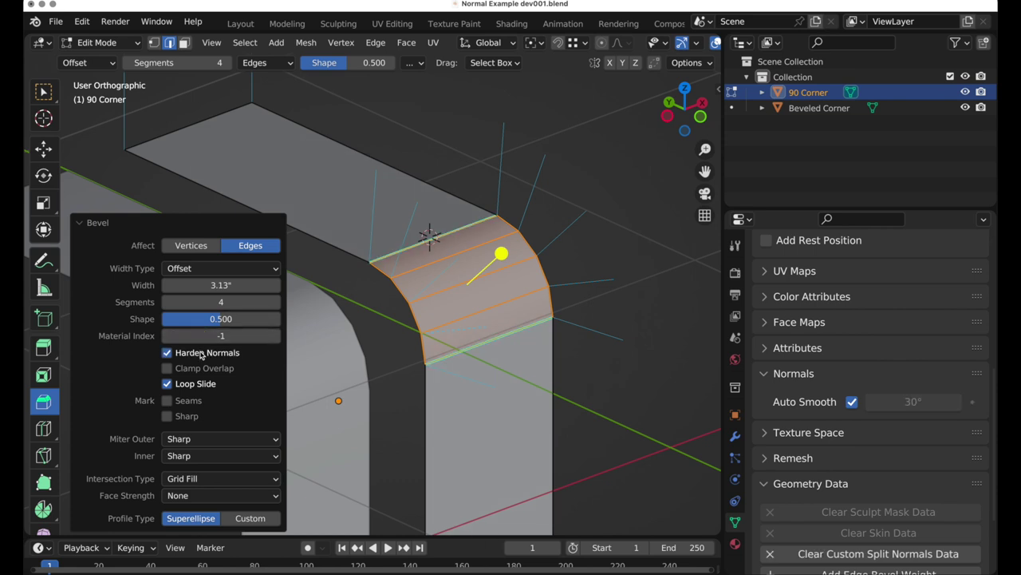
{"action": "left_click", "coordinate": [507, 127]}
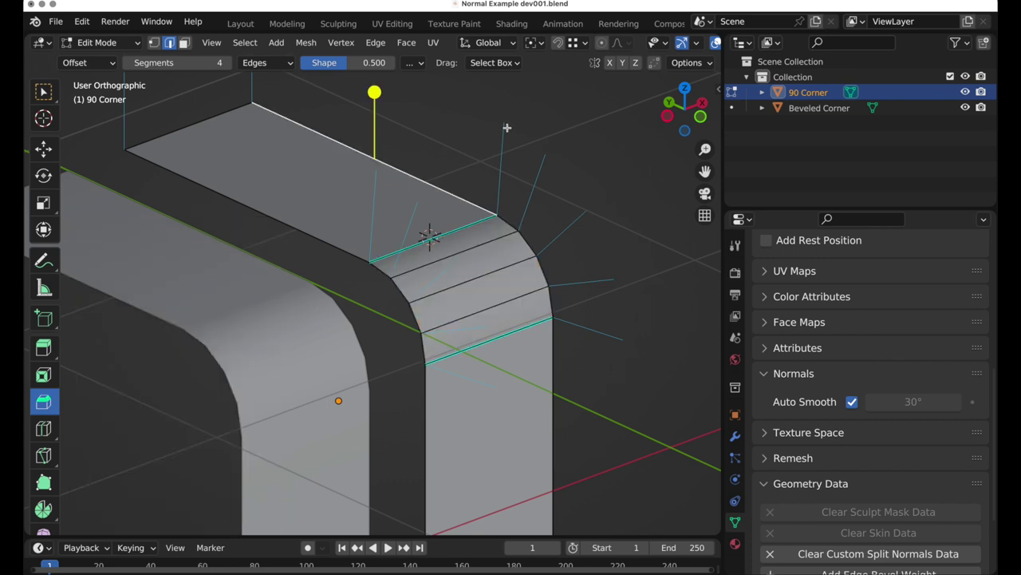
Return to Object Mode, hide the Beveled Corner object, and select the 90 Corner.
{"action": "key", "text": "Tab"}
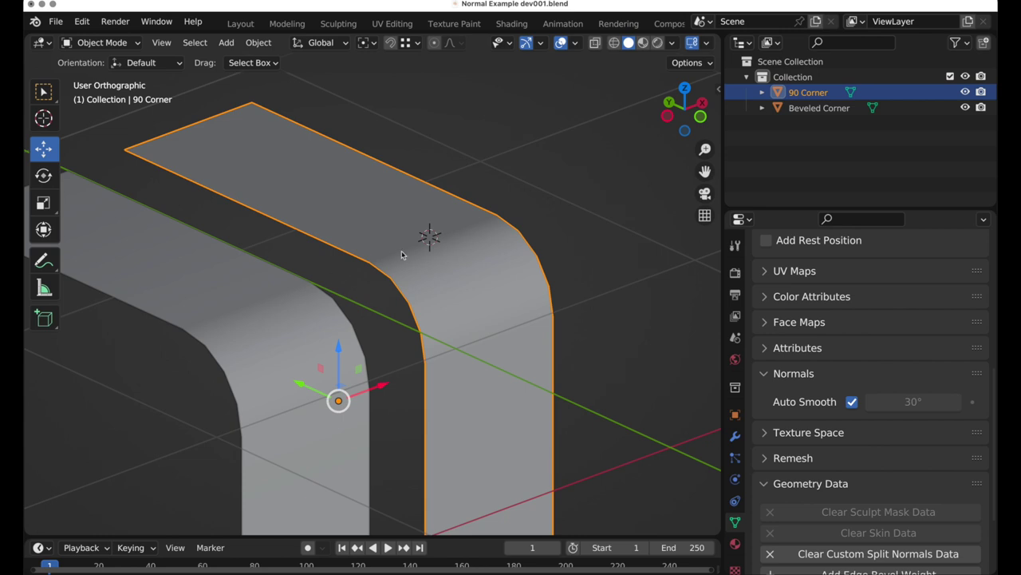
{"action": "left_click", "coordinate": [293, 321]}
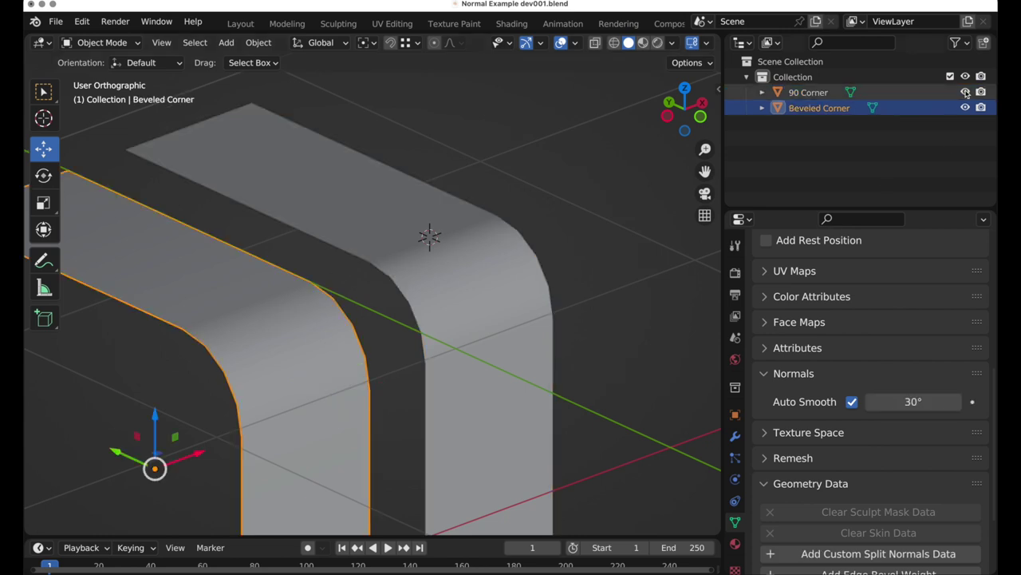
{"action": "left_click", "coordinate": [965, 107]}
{"action": "left_click", "coordinate": [409, 243]}
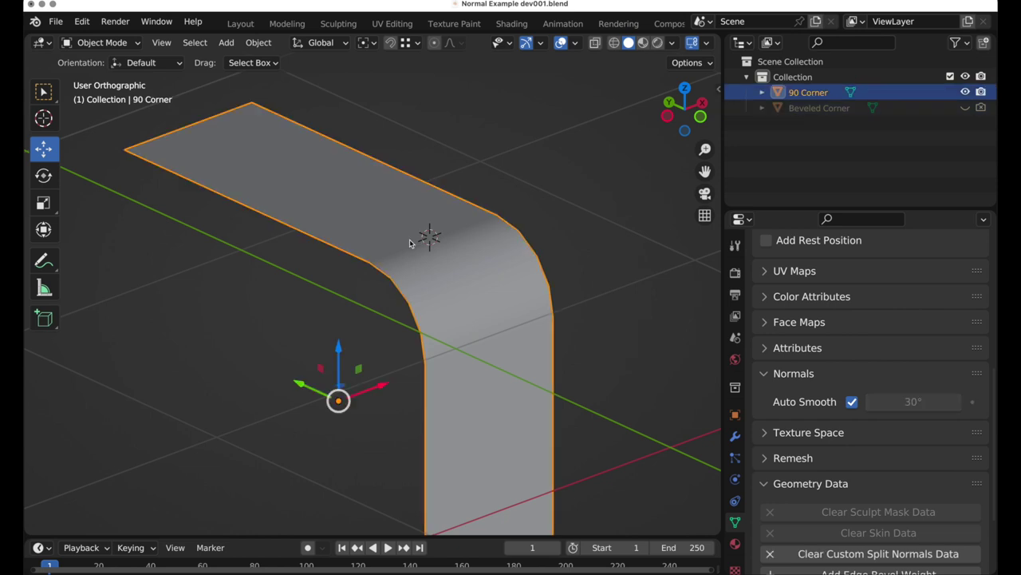
Select all of the 90 Corner's geometry in Edit Mode and examine its vertex normals from the left with the Move tool active.
{"action": "key", "text": "Tab"}
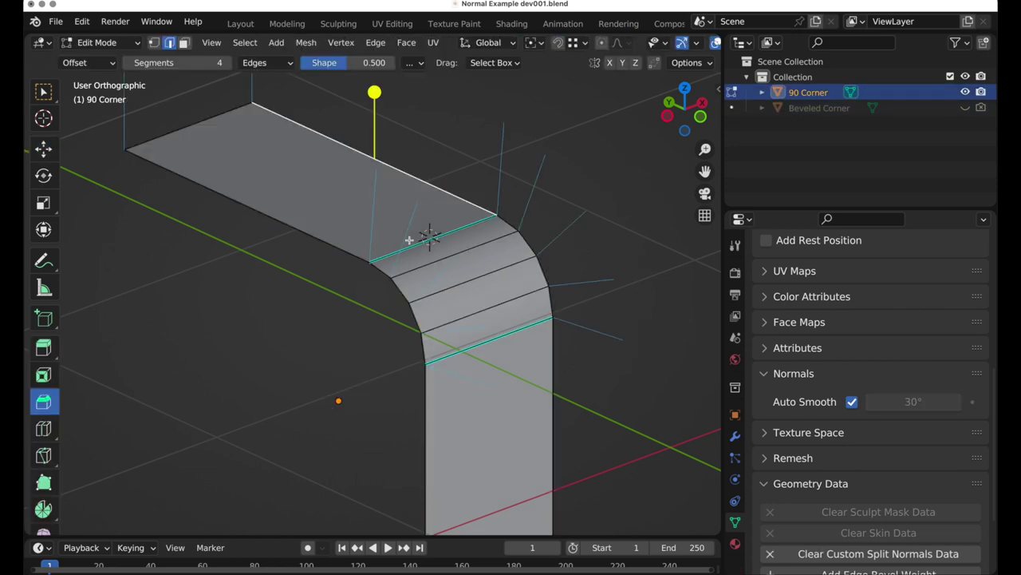
{"action": "left_click", "coordinate": [667, 117]}
{"action": "middle_click_drag", "start_coordinate": [562, 173], "coordinate": [386, 328], "text": "shift"}
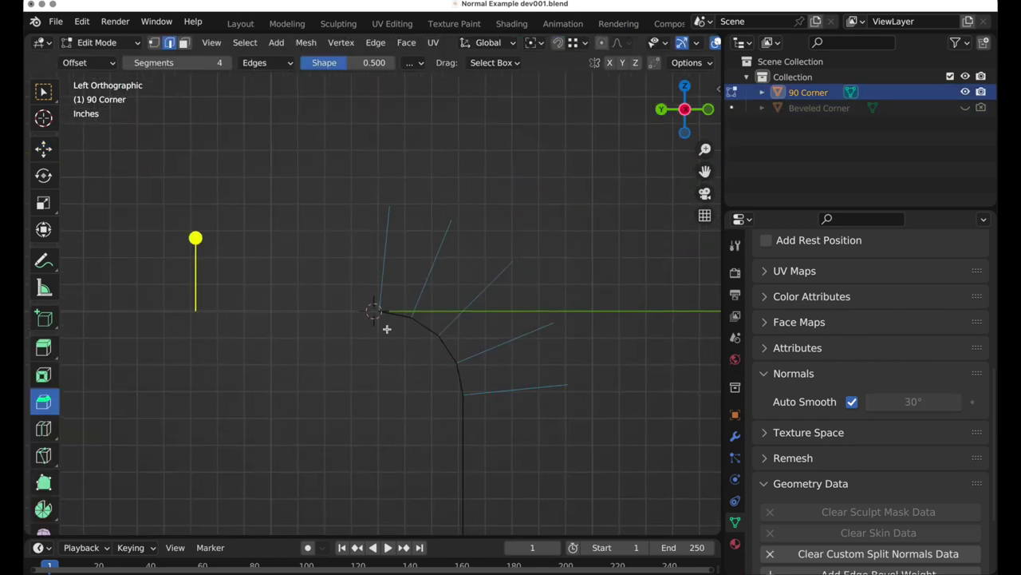
{"action": "key", "text": "a"}
{"action": "scroll", "coordinate": [454, 305], "scroll_direction": "up", "scroll_amount": 3}
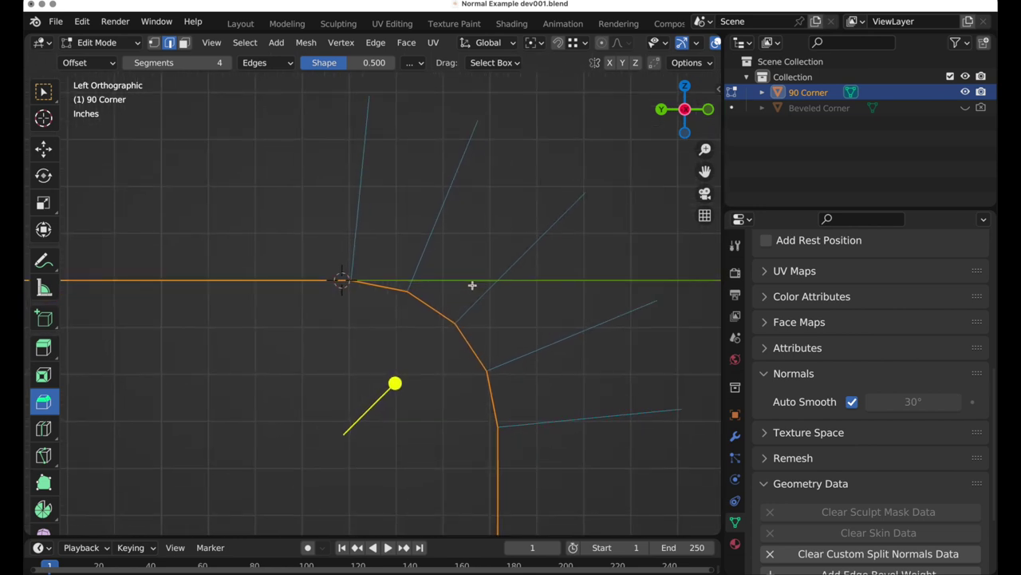
{"action": "left_click", "coordinate": [45, 152]}
{"action": "middle_click_drag", "start_coordinate": [282, 212], "coordinate": [125, 218], "text": "shift"}
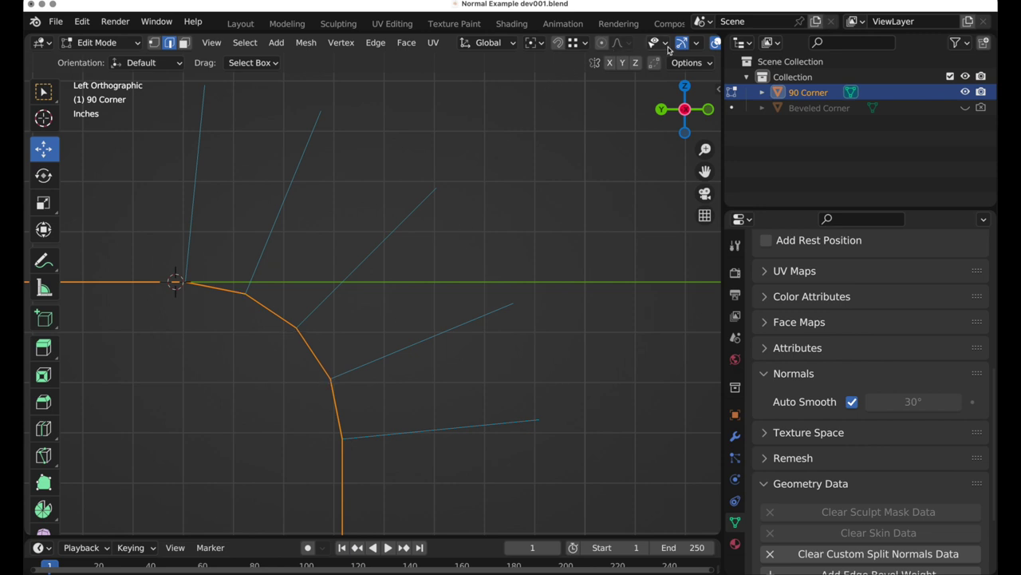
Turn off the vertex normals overlay, turn on split normals, and examine them along the 90 Corner's bevel.
{"action": "scroll", "coordinate": [668, 46], "scroll_direction": "right", "scroll_amount": 5}
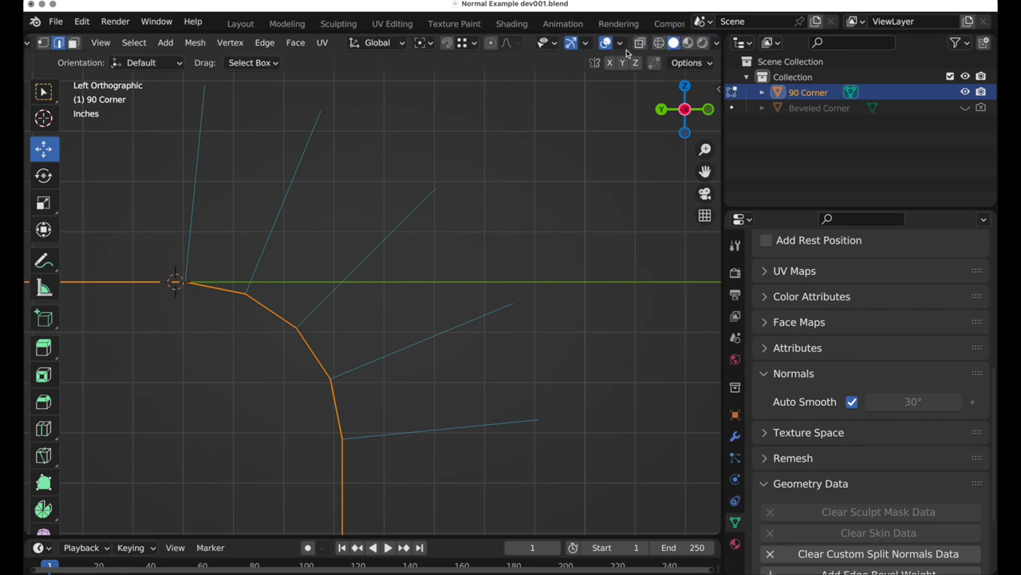
{"action": "left_click", "coordinate": [625, 45]}
{"action": "scroll", "coordinate": [594, 453], "scroll_direction": "down", "scroll_amount": 4}
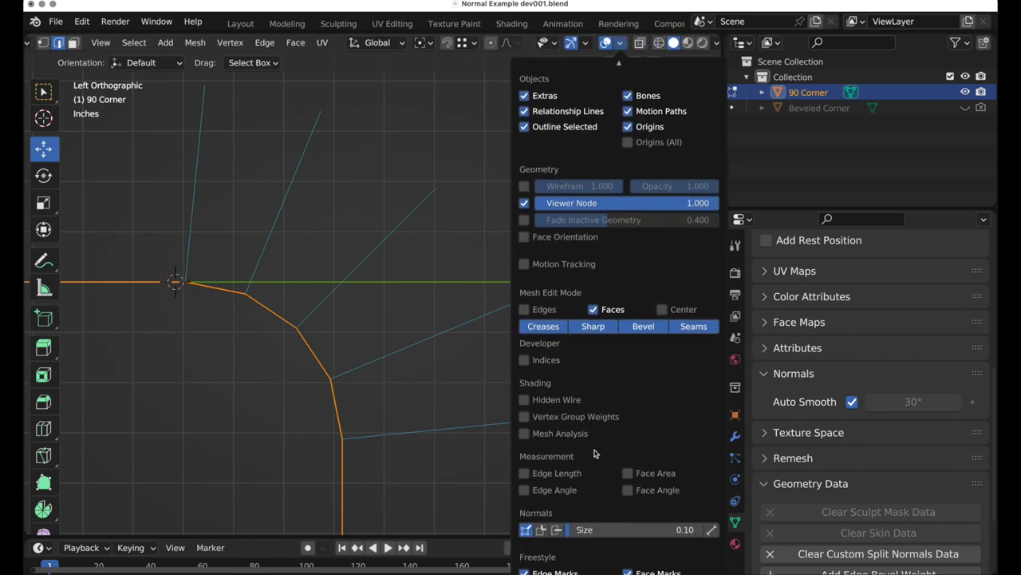
{"action": "left_click", "coordinate": [528, 530]}
{"action": "left_click", "coordinate": [542, 530]}
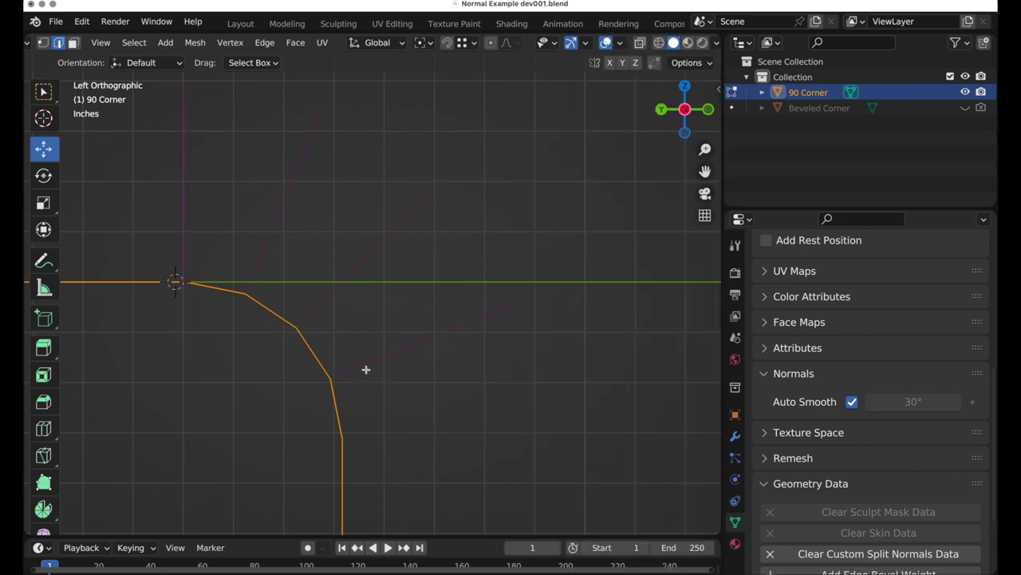
{"action": "middle_click_drag", "start_coordinate": [365, 315], "coordinate": [463, 370], "text": "shift"}
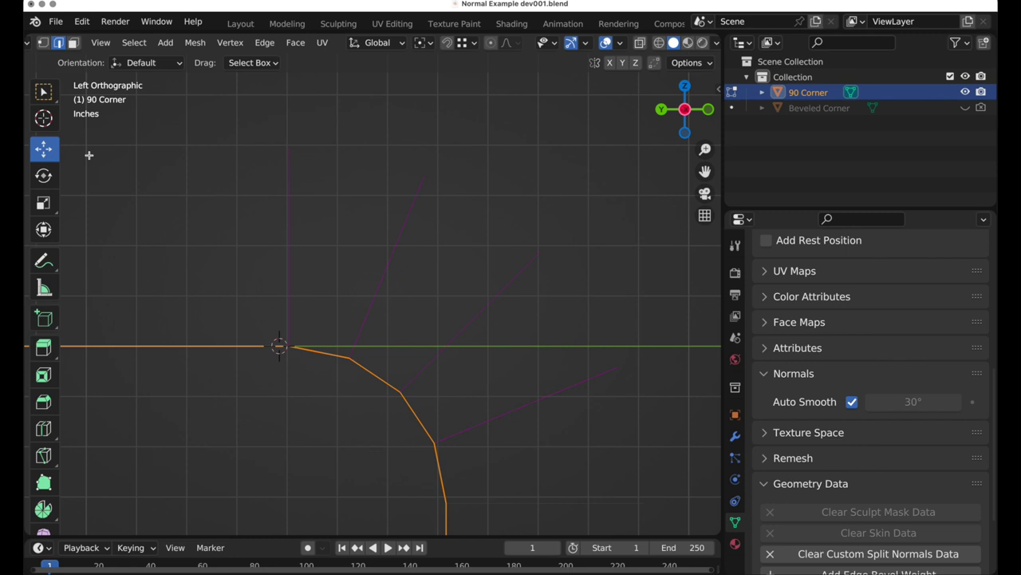
Turn the vertex normals overlay on alongside split normals and compare both sets of normals along the 90 Corner's bevel.
{"action": "left_click", "coordinate": [621, 43]}
{"action": "scroll", "coordinate": [588, 405], "scroll_direction": "down", "scroll_amount": 5}
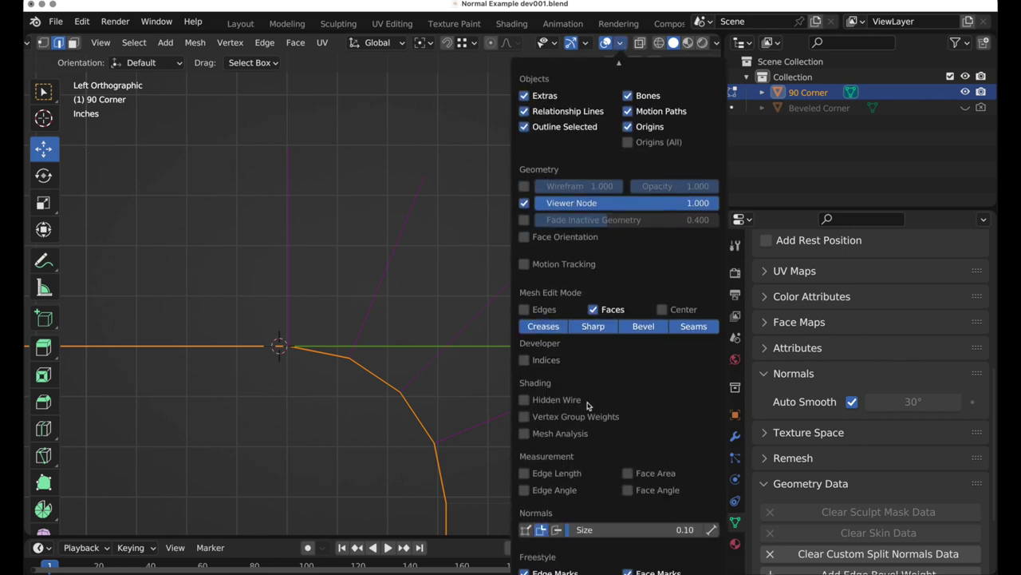
{"action": "left_click", "coordinate": [526, 529]}
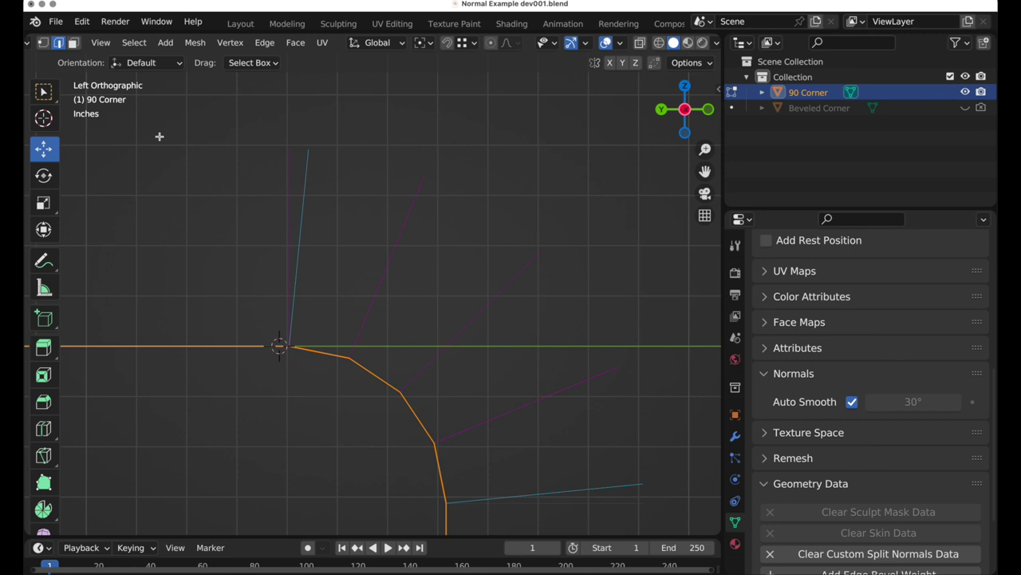
{"action": "middle_click_drag", "start_coordinate": [367, 228], "coordinate": [252, 313]}
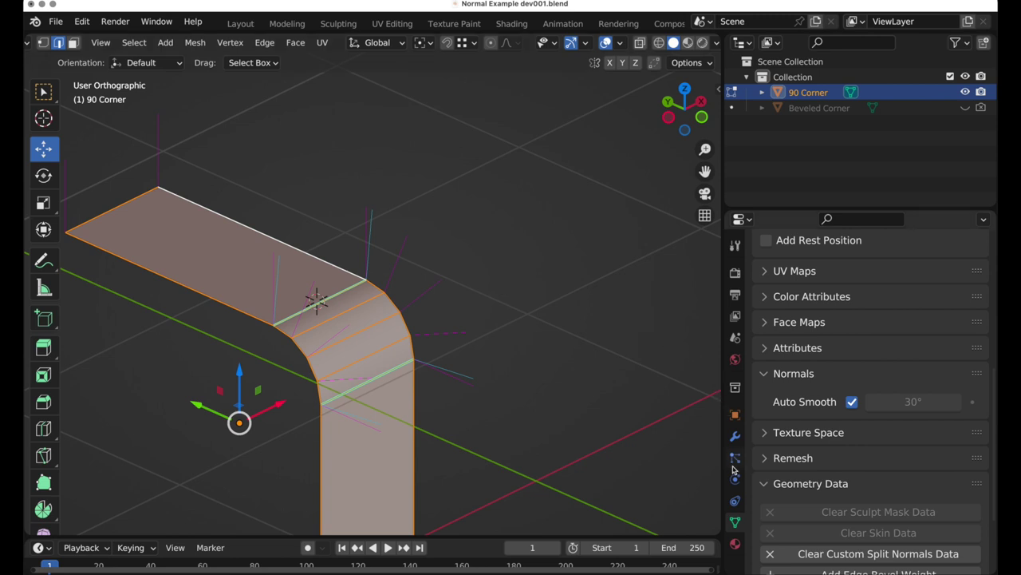
Return to Object Mode and clear the 90 Corner's custom split normals data.
{"action": "scroll", "coordinate": [810, 486], "scroll_direction": "down", "scroll_amount": 3}
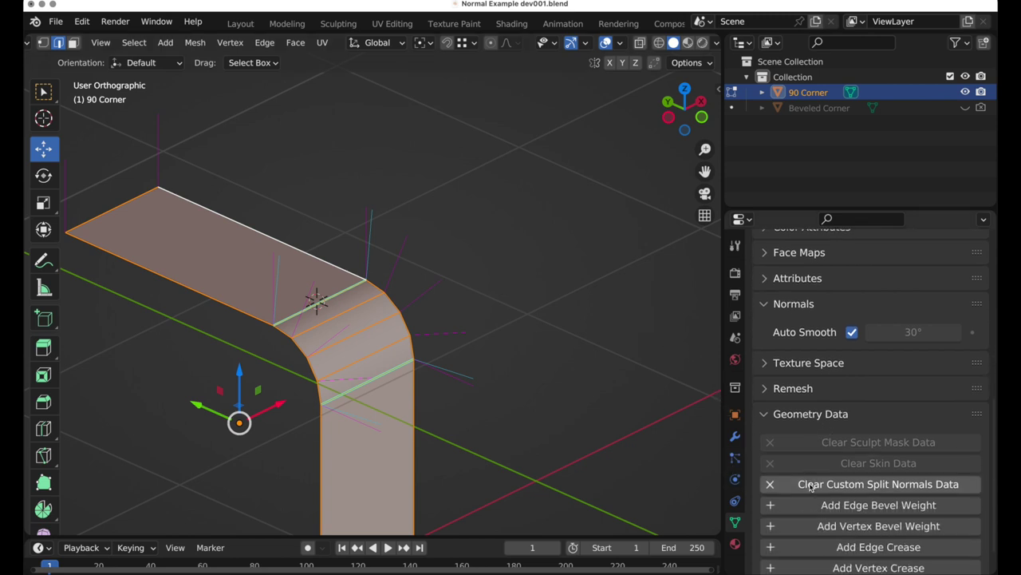
{"action": "scroll", "coordinate": [810, 487], "scroll_direction": "down", "scroll_amount": 1}
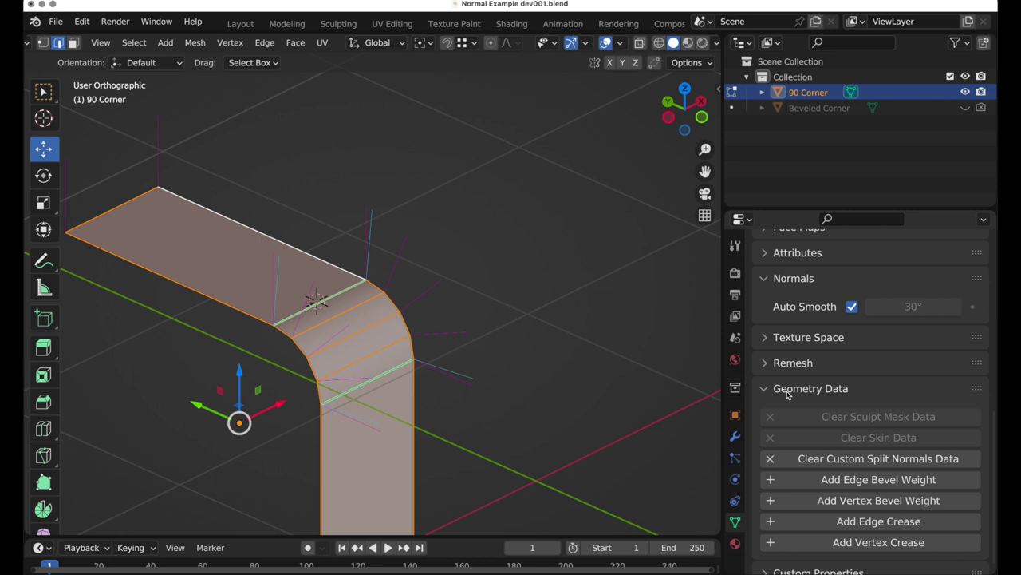
{"action": "scroll", "coordinate": [786, 394], "scroll_direction": "down", "scroll_amount": 1}
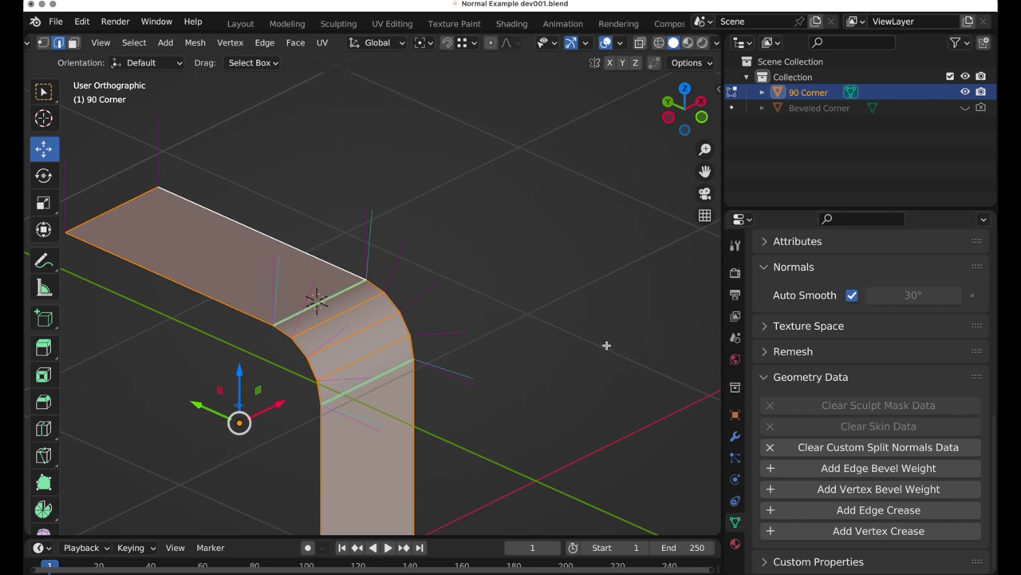
{"action": "key", "text": "Tab"}
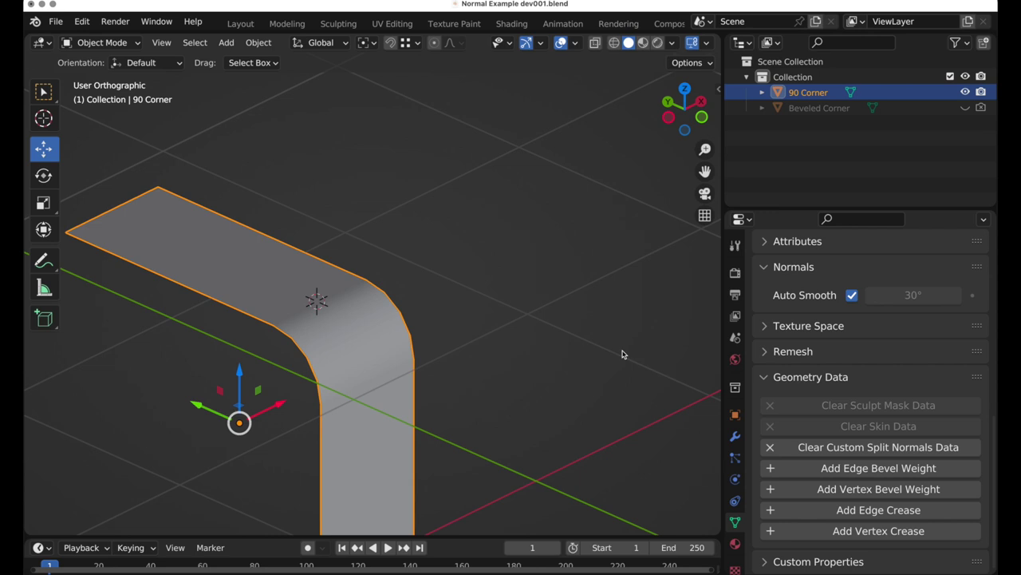
{"action": "left_click", "coordinate": [827, 449]}
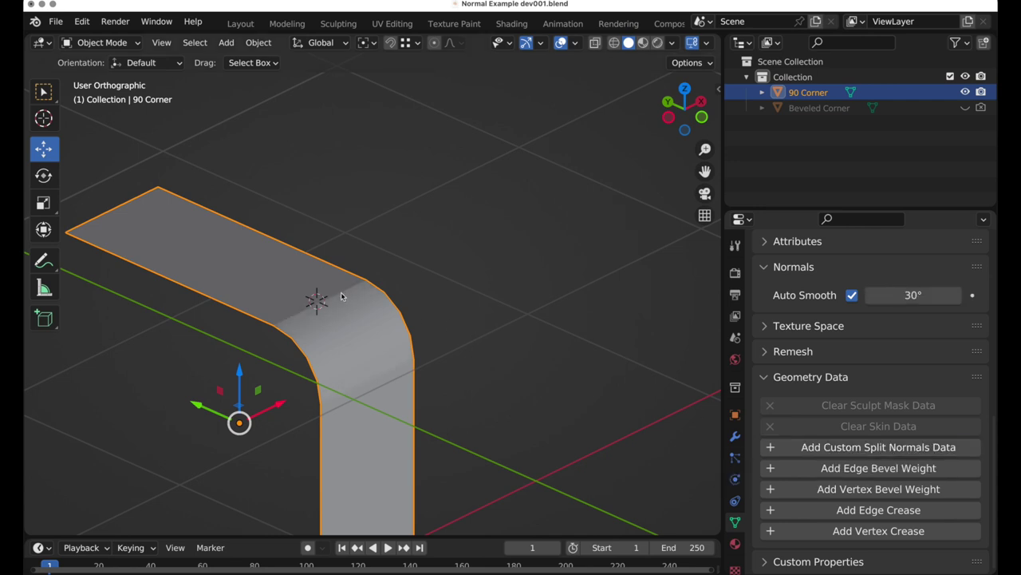
In Edit Mode, select the edge along the lower boundary of the 90 Corner's bevel and mark it sharp.
{"action": "key", "text": "Tab"}
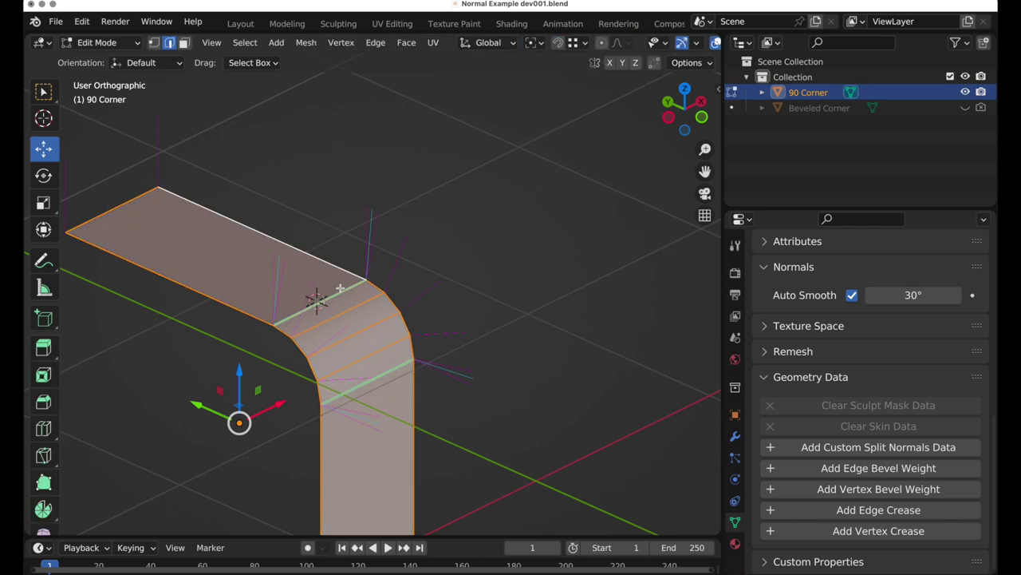
{"action": "left_click", "coordinate": [382, 229]}
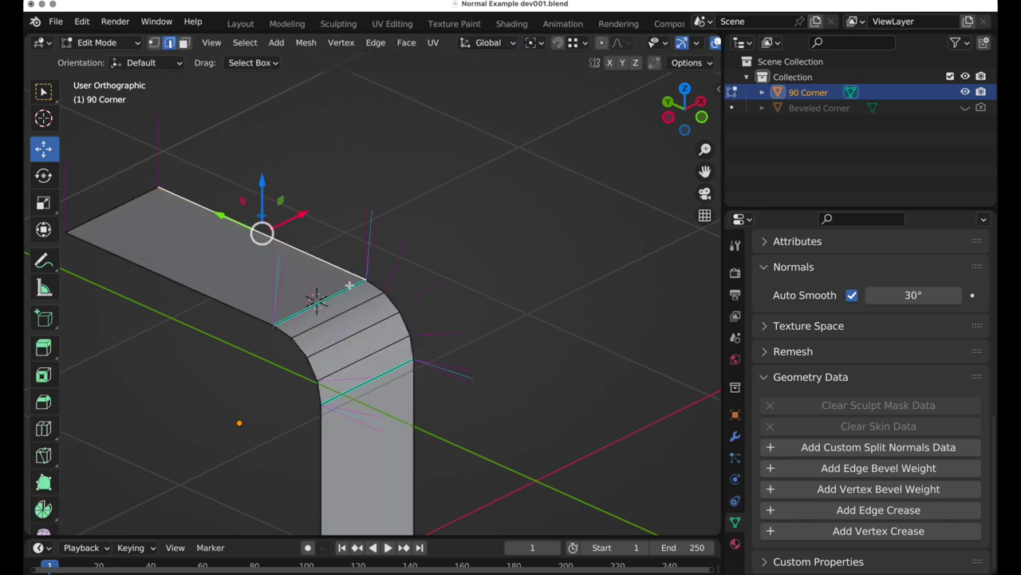
{"action": "left_click", "coordinate": [349, 285]}
{"action": "left_click", "coordinate": [386, 375], "text": "shift"}
{"action": "right_click", "coordinate": [388, 375]}
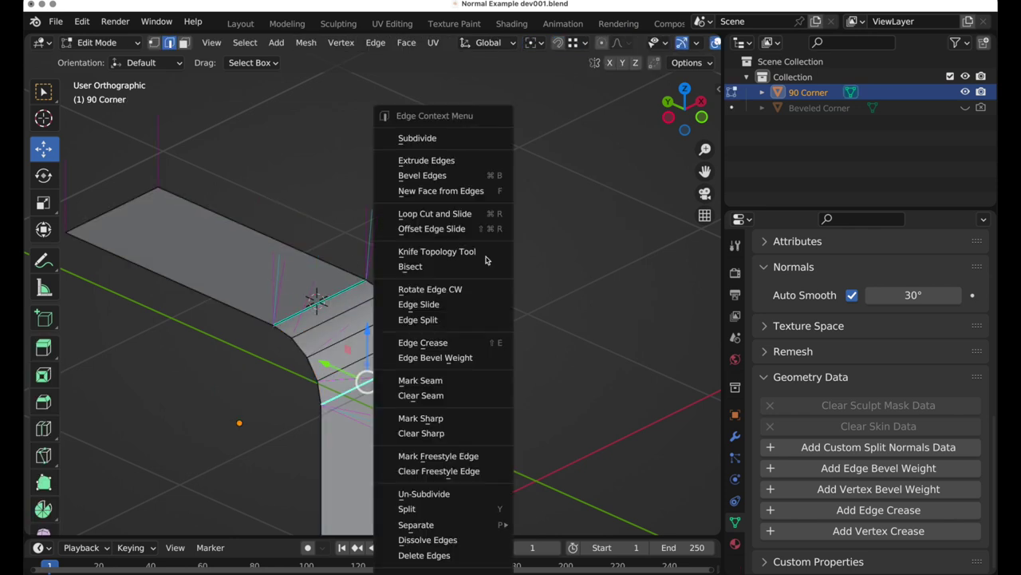
{"action": "left_click", "coordinate": [467, 420]}
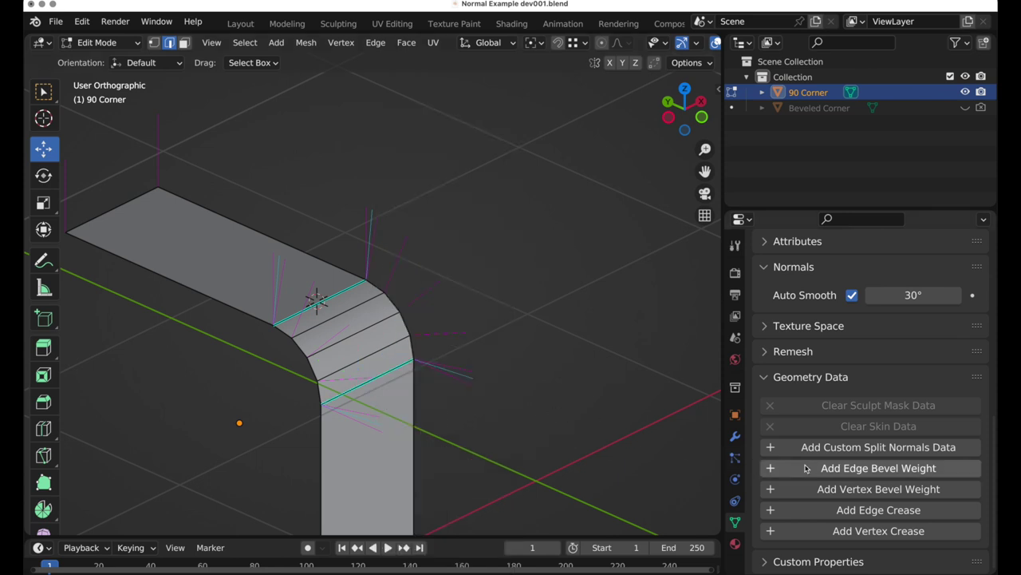
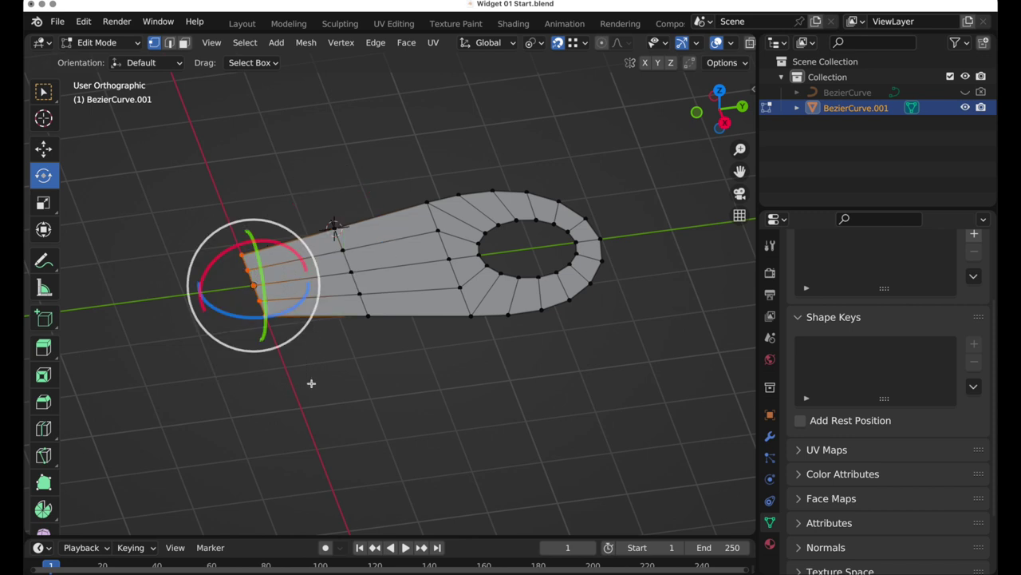
Set the pivot point to the 3D Cursor and rotate the selected end vertices 90° about the global X axis.
{"action": "key", "text": "period"}
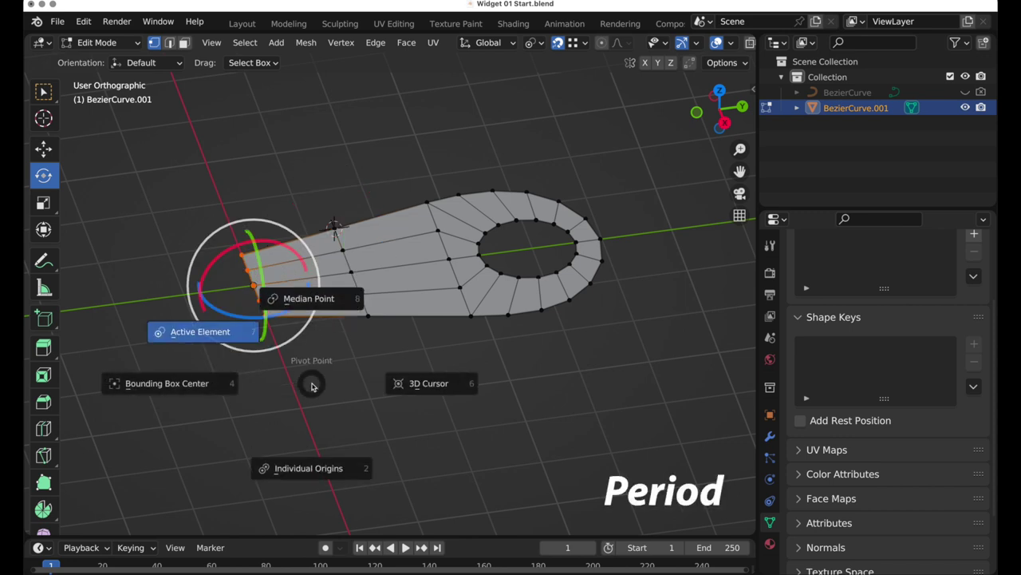
{"action": "left_click", "coordinate": [409, 384]}
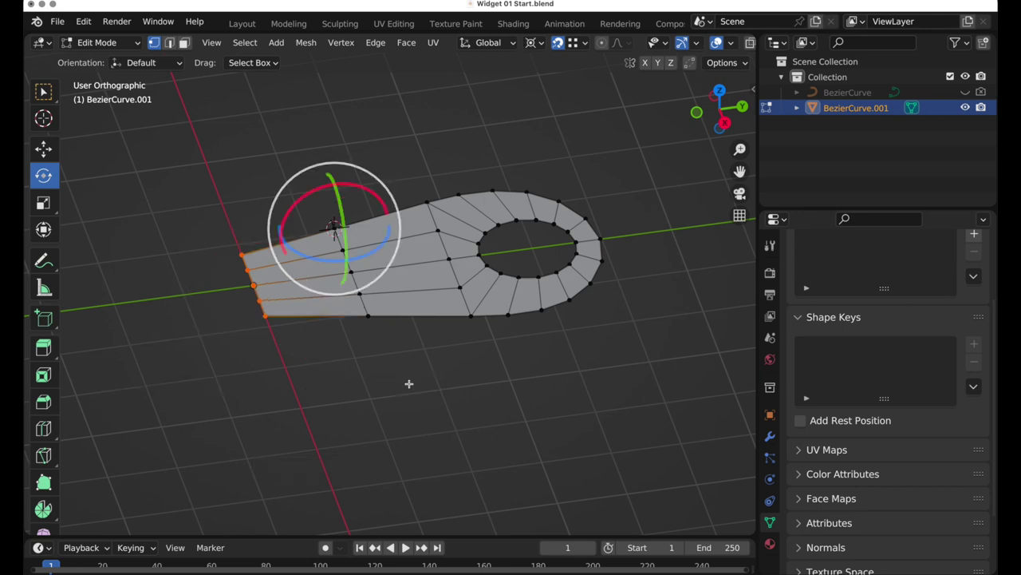
{"action": "middle_click_drag", "start_coordinate": [353, 404], "coordinate": [337, 349]}
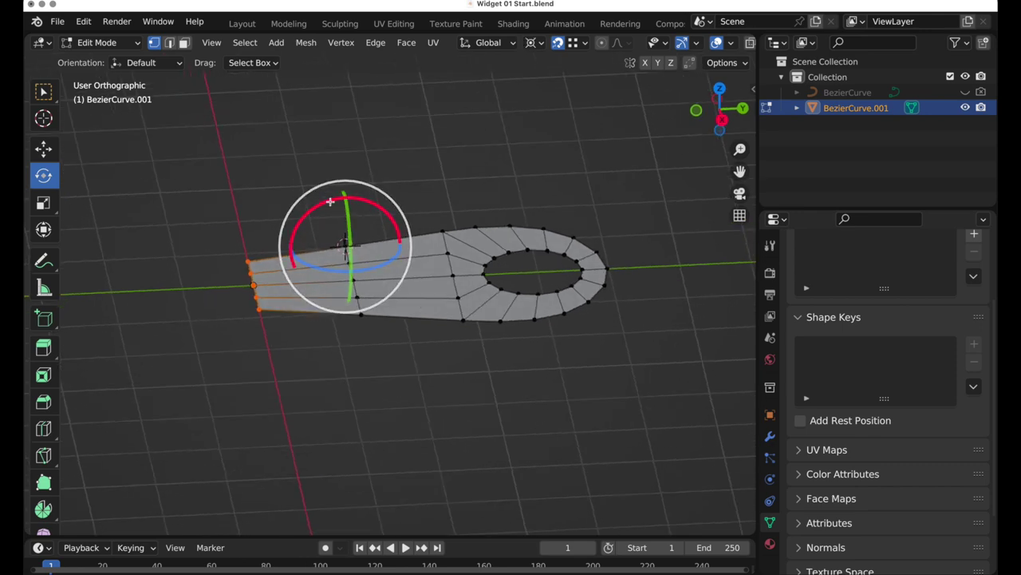
{"action": "left_click_drag", "start_coordinate": [330, 201], "coordinate": [296, 264]}
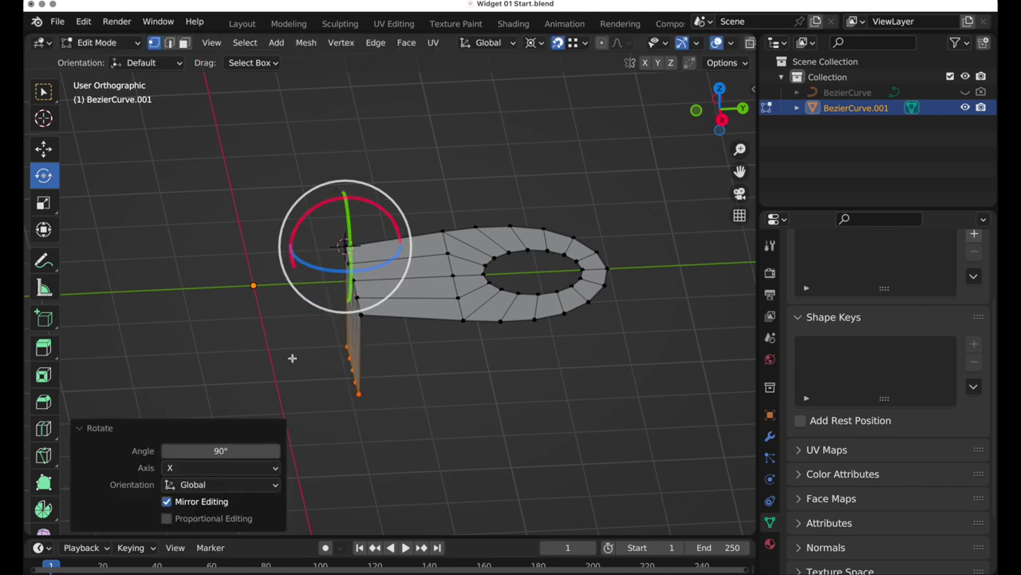
Select the full edge loop along the widget's fold and activate the Bevel tool.
{"action": "middle_click_drag", "start_coordinate": [292, 358], "coordinate": [420, 274]}
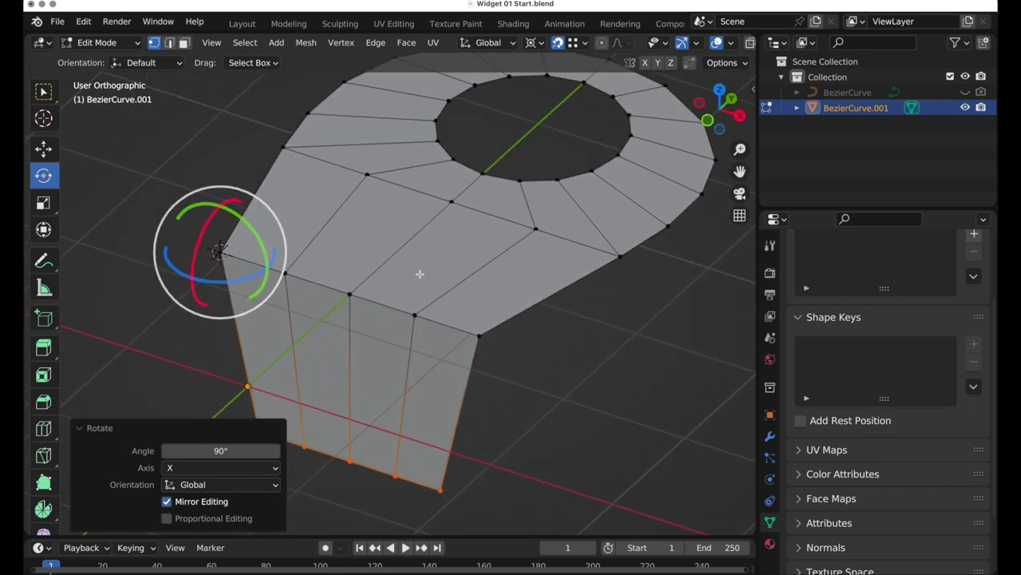
{"action": "scroll", "coordinate": [430, 250], "scroll_direction": "up", "scroll_amount": 2}
{"action": "left_click", "coordinate": [451, 329], "text": "alt"}
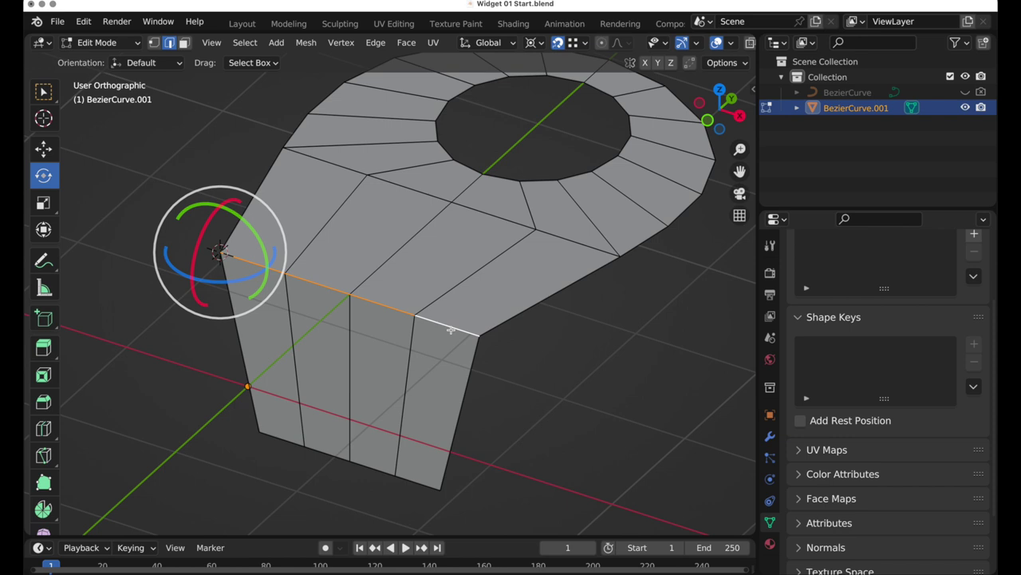
{"action": "left_click", "coordinate": [47, 403]}
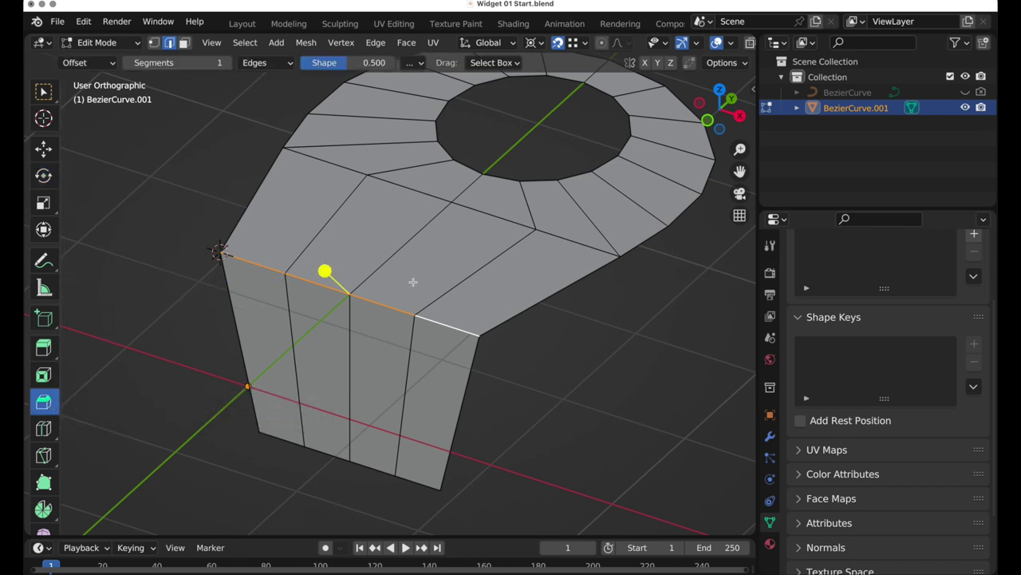
Try beveling the fold edges about 4.61" wide with 4 segments, shape 0.5 and Harden Normals, then undo the bevel.
{"action": "left_click", "coordinate": [197, 67]}
{"action": "key", "text": "Tab"}
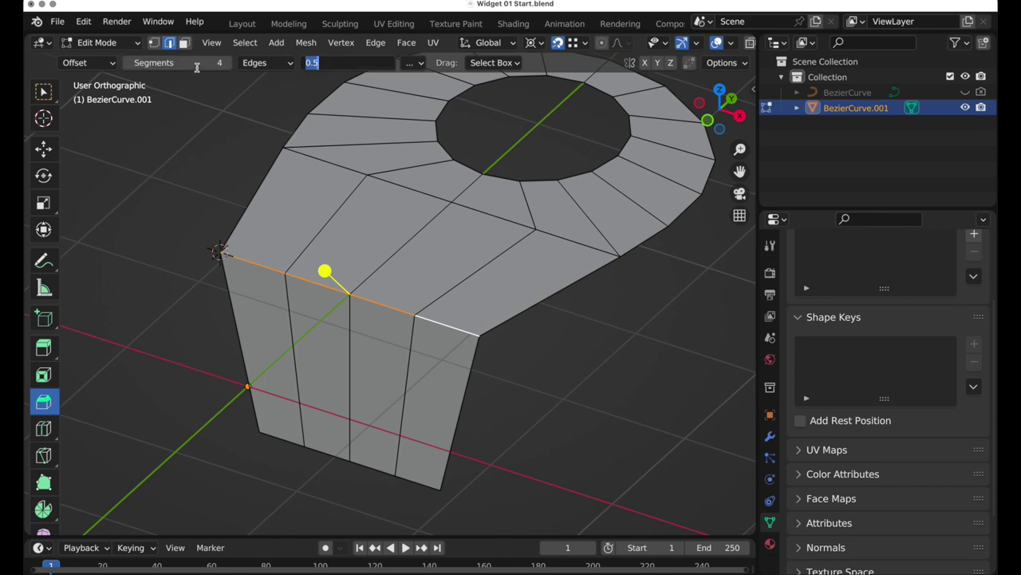
{"action": "key", "text": "Return"}
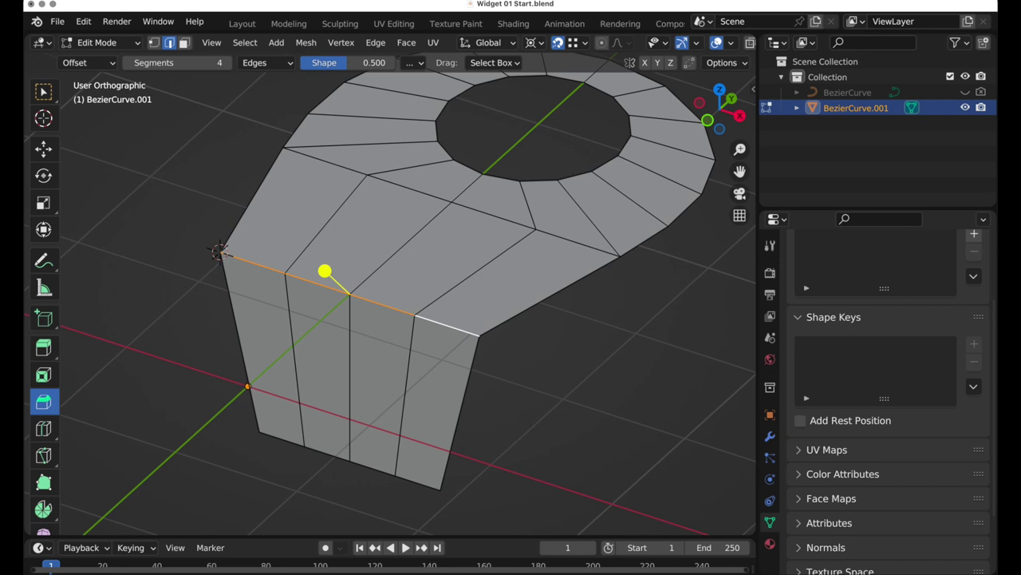
{"action": "mouse_move", "coordinate": [325, 272]}
{"action": "left_mouse_down"}
{"action": "mouse_move", "coordinate": [296, 251]}
{"action": "mouse_move", "coordinate": [313, 264]}
{"action": "left_mouse_up"}
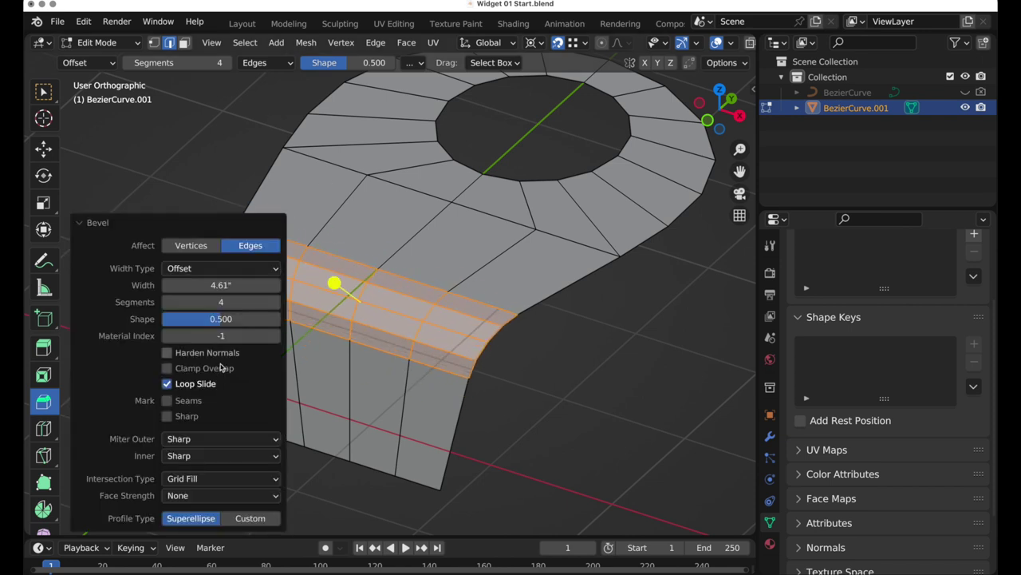
{"action": "left_click", "coordinate": [168, 352]}
{"action": "left_click", "coordinate": [79, 224]}
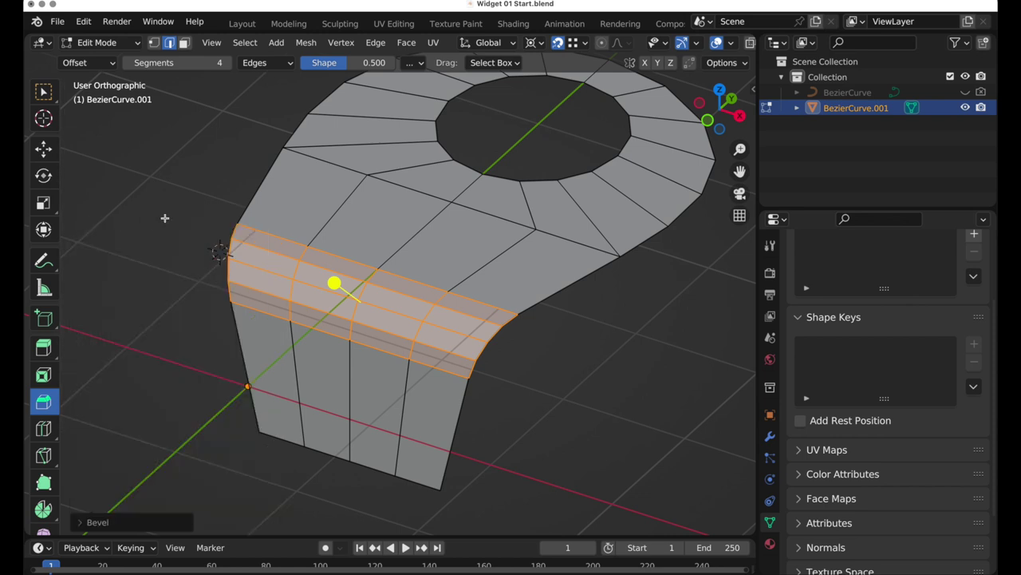
{"action": "key", "text": "super+z"}
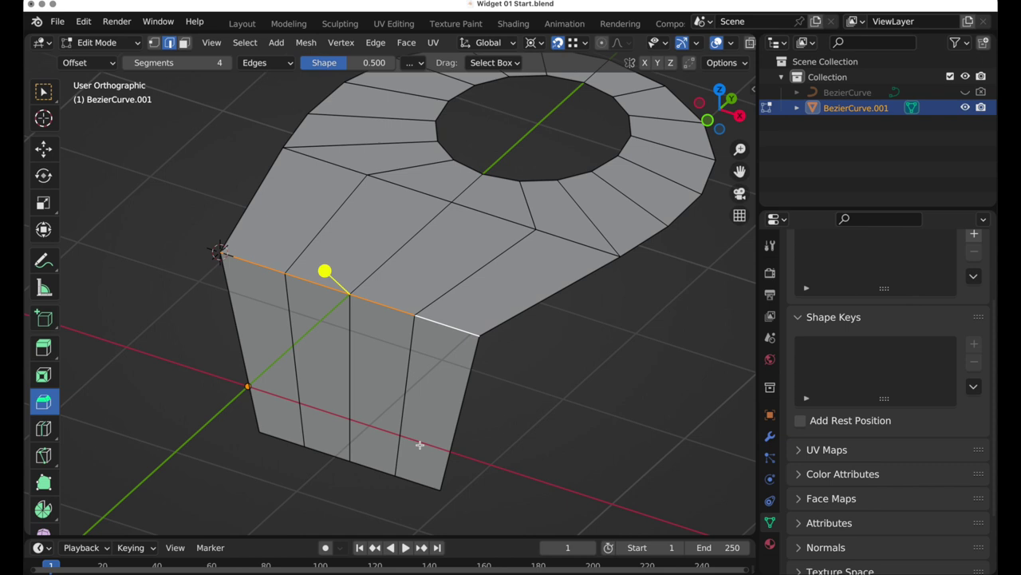
Bevel the fold edges with 2 segments and shape 1 to add a support loop on each side of the fold.
{"action": "left_click", "coordinate": [199, 63]}
{"action": "type", "text": "2"}
{"action": "key", "text": "Tab"}
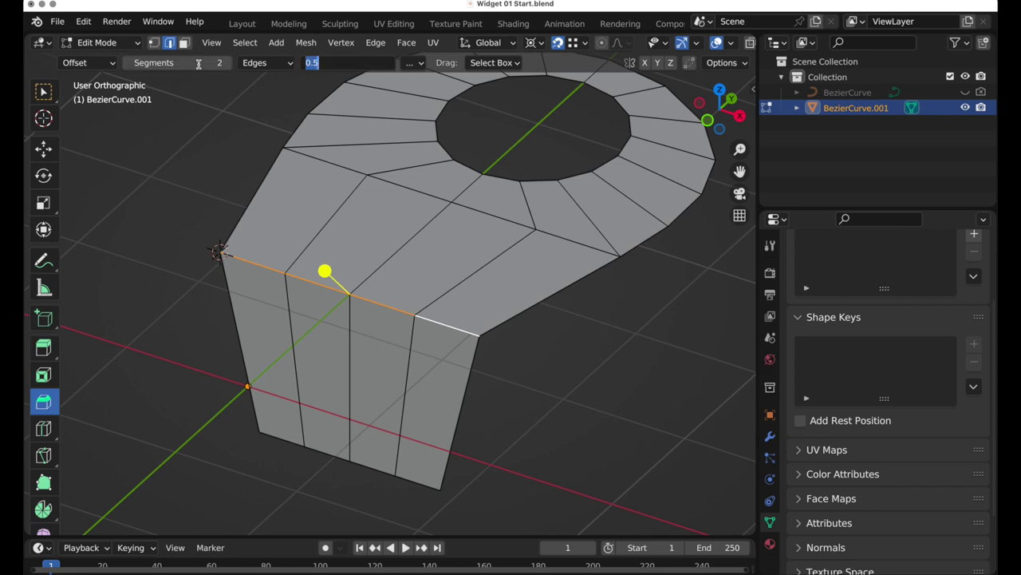
{"action": "type", "text": "1"}
{"action": "key", "text": "Return"}
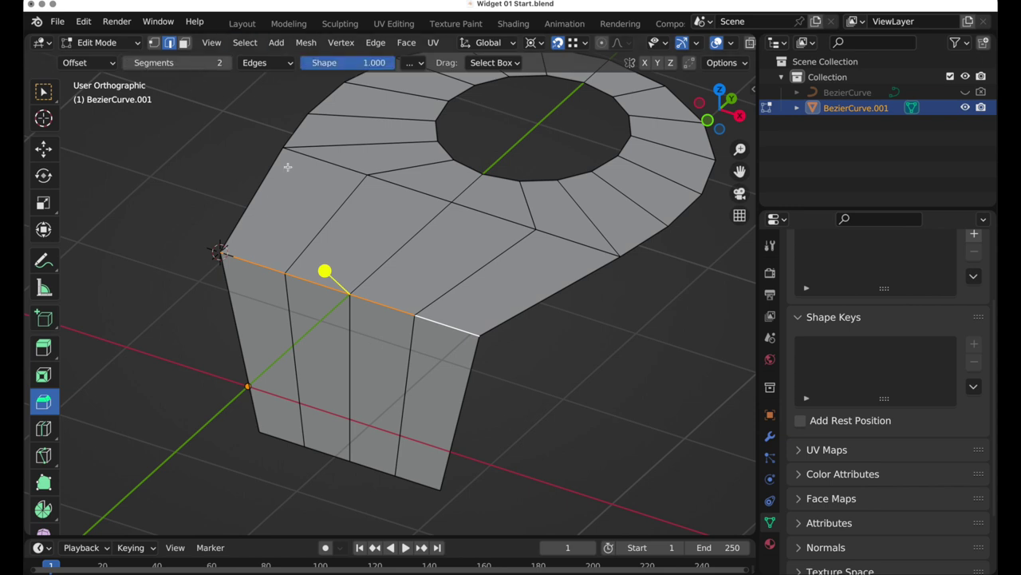
{"action": "left_click_drag", "start_coordinate": [326, 270], "coordinate": [315, 258]}
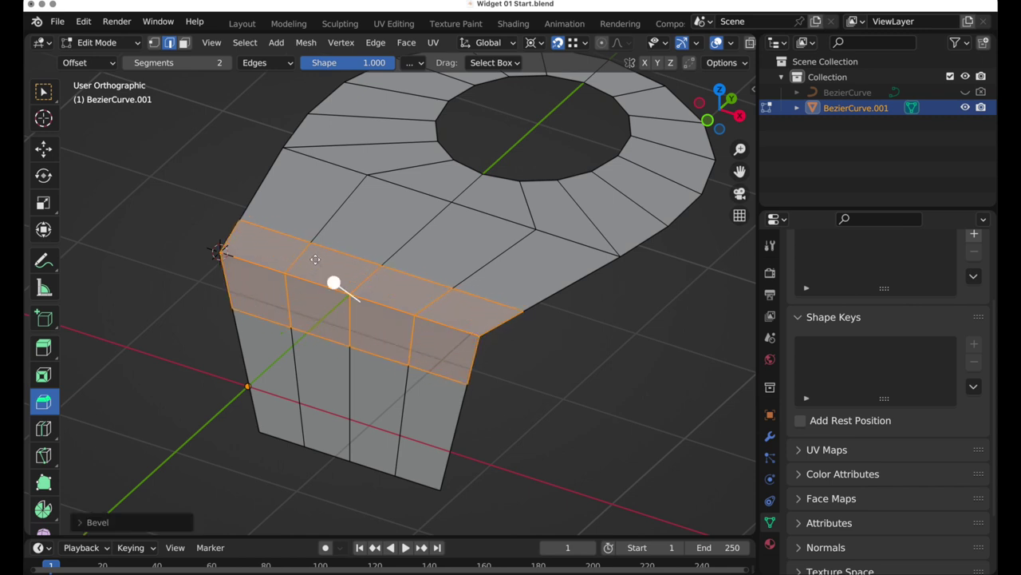
Reselect the fold's middle edge loop, bevel it with 4 segments and shape 0.5 just inside the support loops, and open the bevel's settings.
{"action": "key", "text": "ctrl+z"}
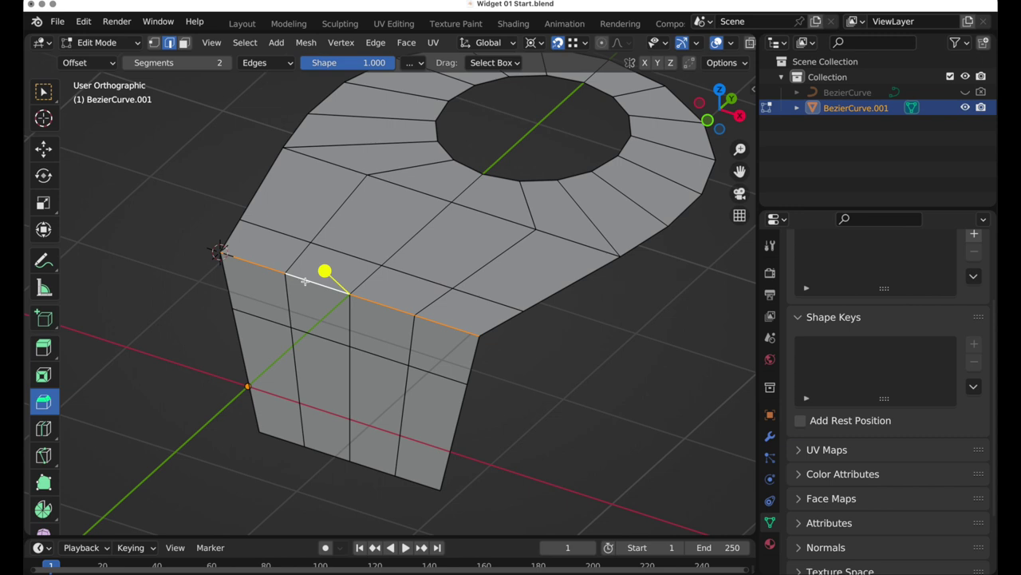
{"action": "left_click", "coordinate": [214, 67]}
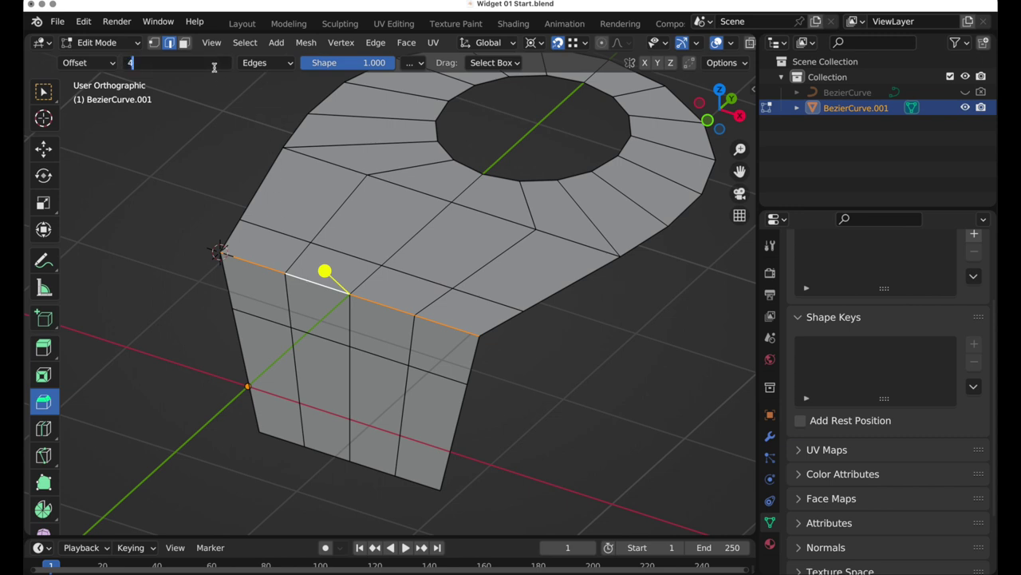
{"action": "type", "text": "4"}
{"action": "key", "text": "Tab"}
{"action": "type", "text": "0.5"}
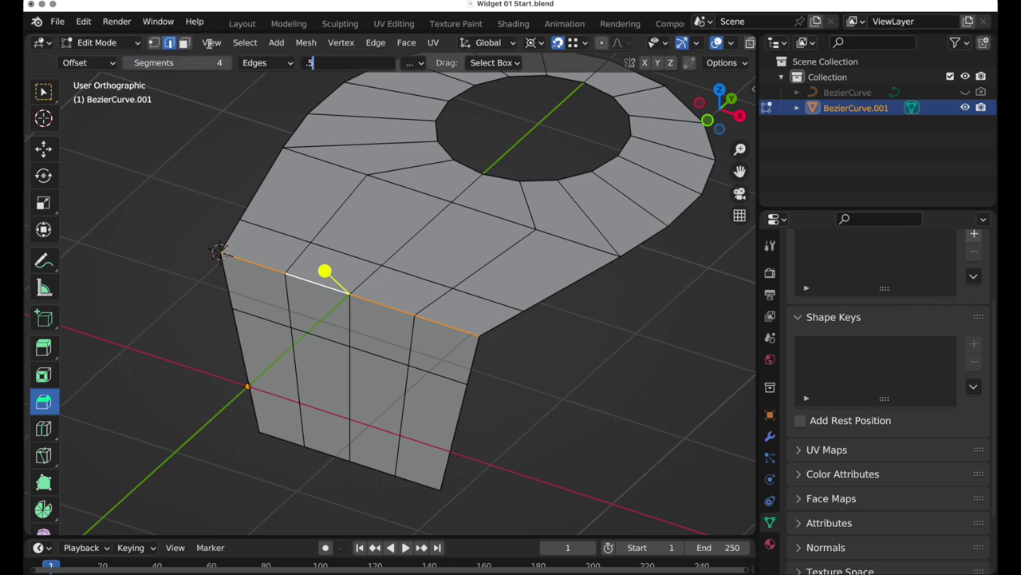
{"action": "key", "text": "Return"}
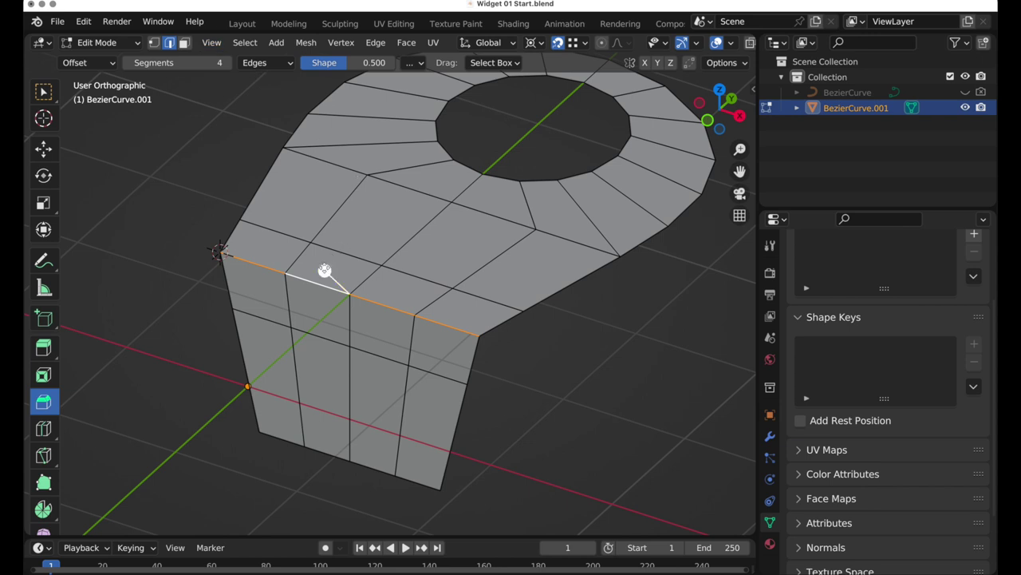
{"action": "left_click_drag", "start_coordinate": [329, 272], "coordinate": [312, 258]}
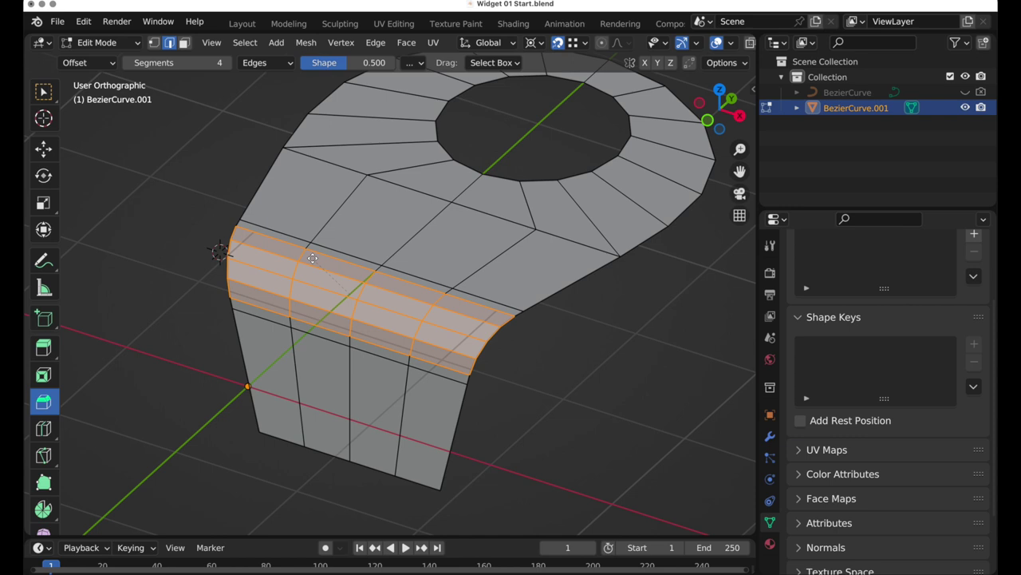
{"action": "left_click_drag", "start_coordinate": [312, 257], "coordinate": [312, 257]}
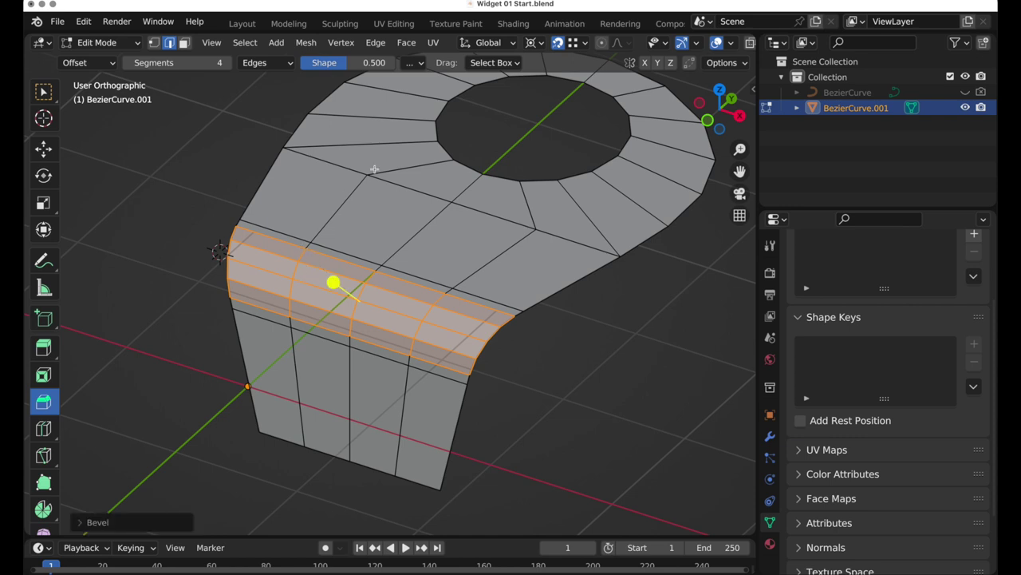
{"action": "left_click", "coordinate": [83, 523]}
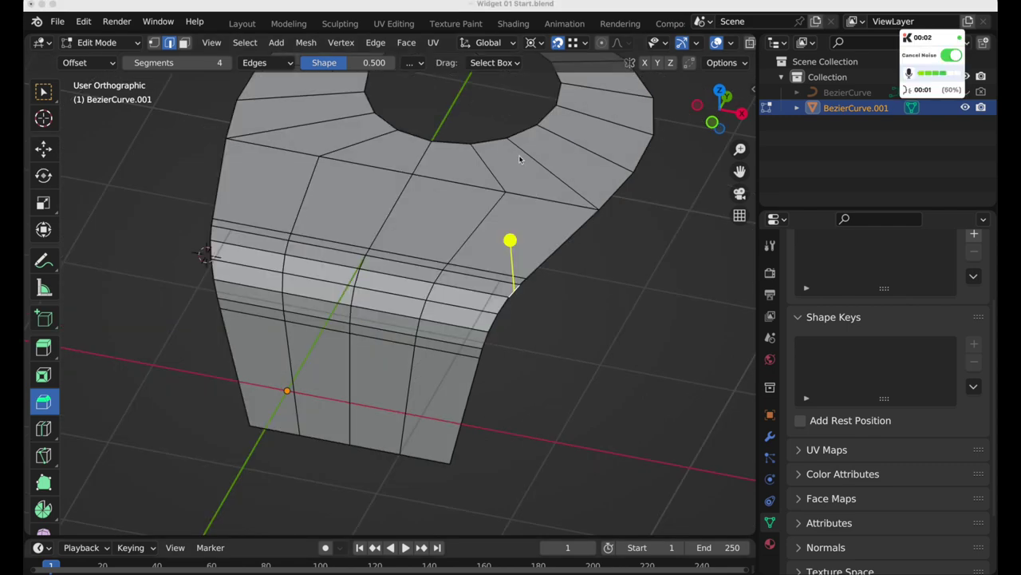
Fill the widget's round hole with a face and inset that face by about 1.45".
{"action": "middle_click_drag", "start_coordinate": [519, 155], "coordinate": [491, 330], "text": "shift"}
{"action": "left_click", "coordinate": [480, 226], "text": "alt"}
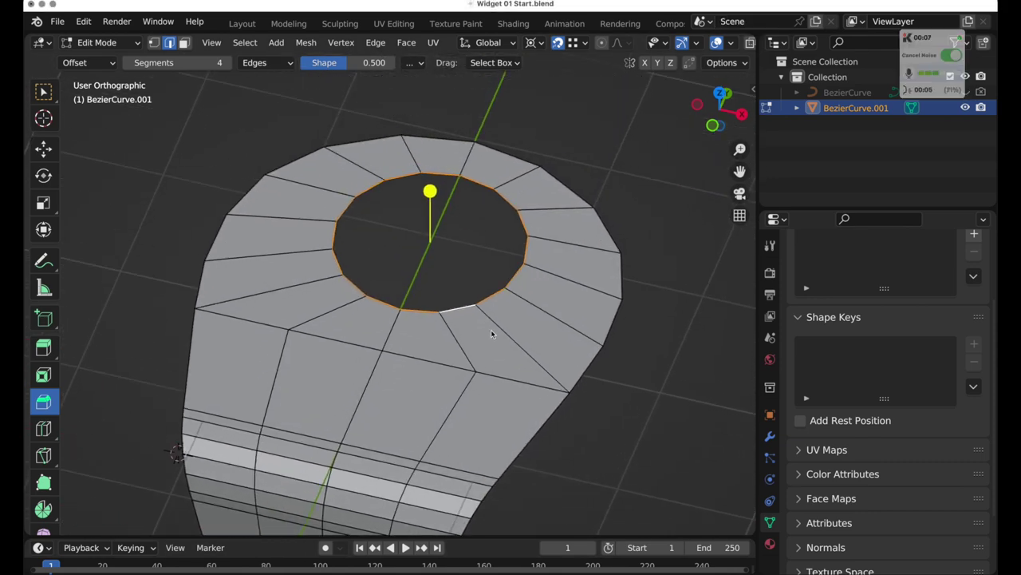
{"action": "key", "text": "f"}
{"action": "key", "text": "f"}
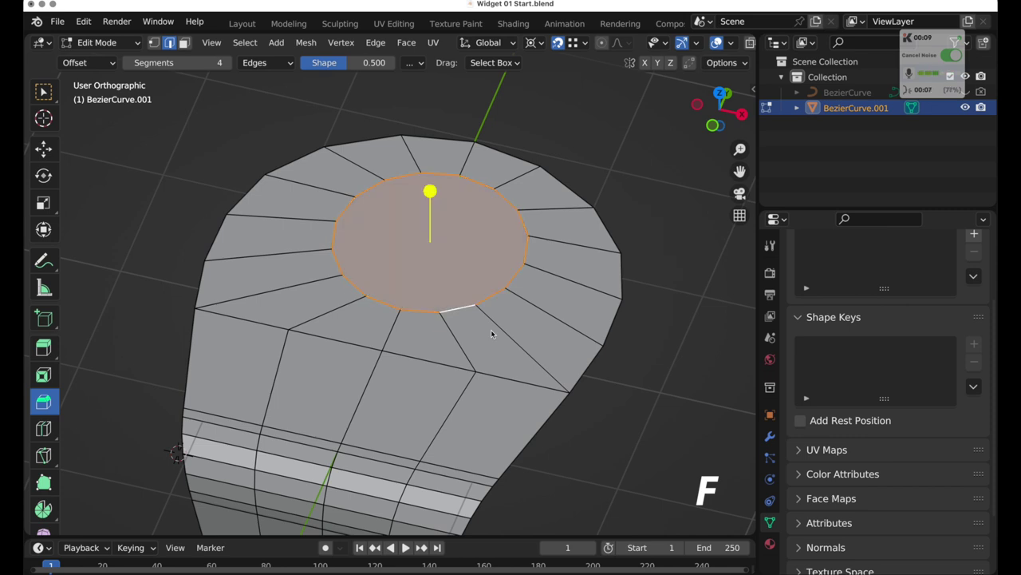
{"action": "key", "text": "i"}
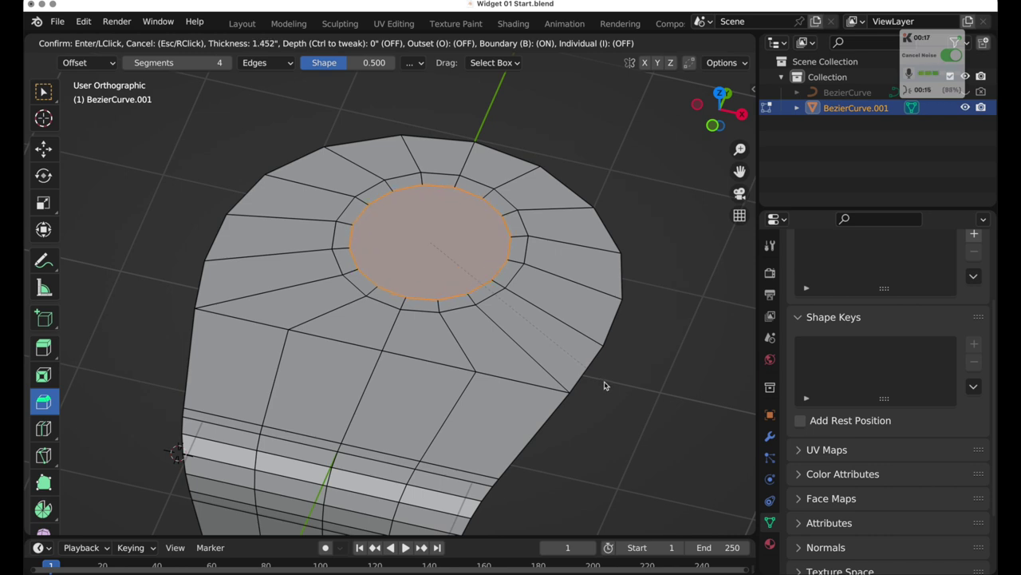
{"action": "left_click", "coordinate": [604, 386]}
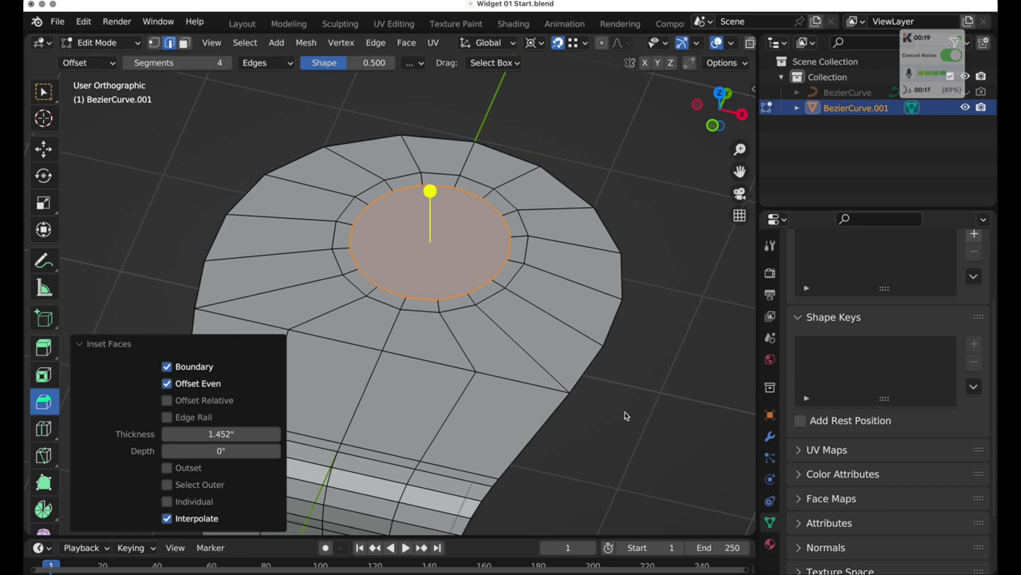
Inset the round face again by about 2.15" with a depth of about 14.36" to raise a tapered neck.
{"action": "key", "text": "i"}
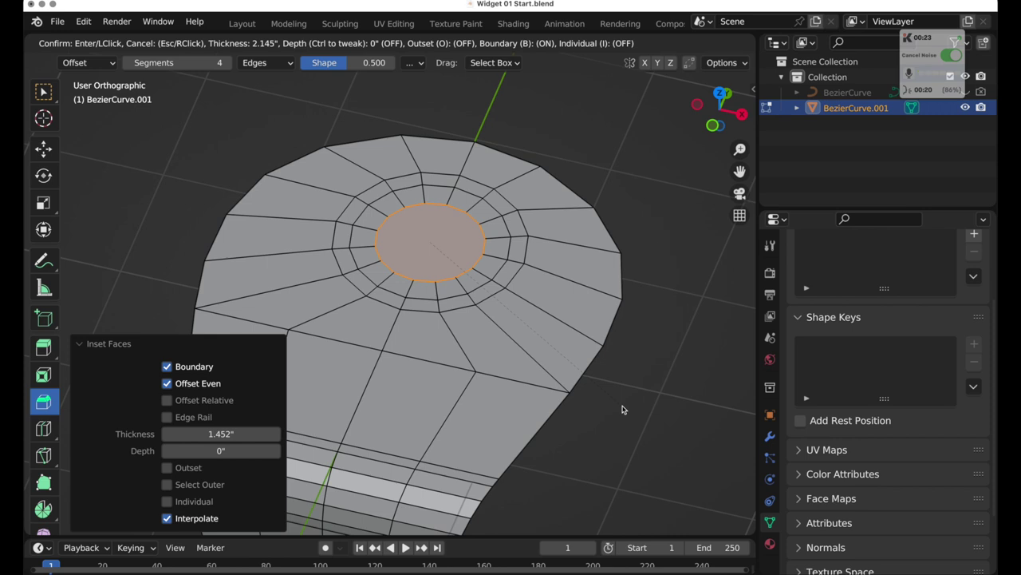
{"action": "key", "text": "ctrl"}
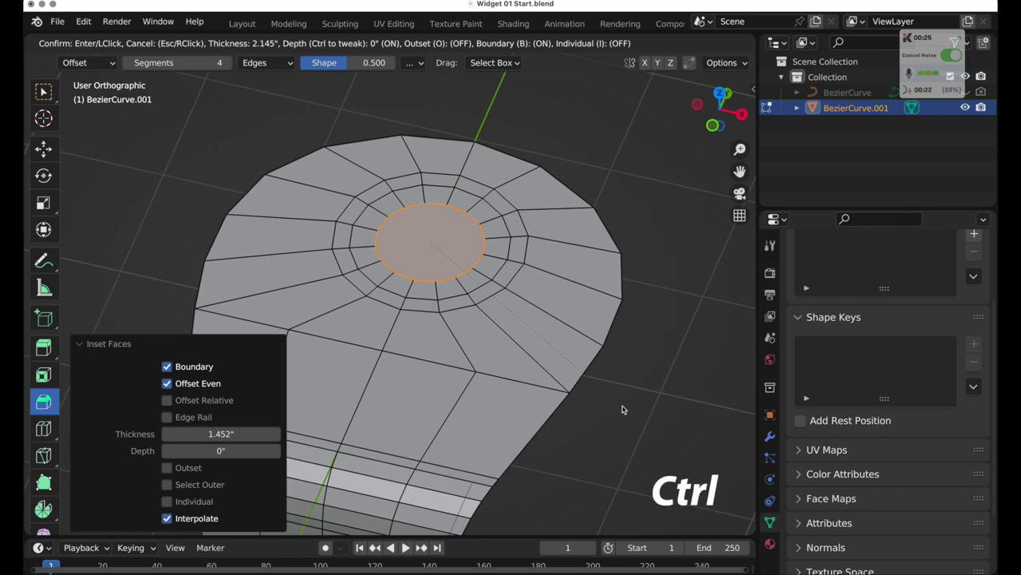
{"action": "mouse_move", "coordinate": [614, 467]}
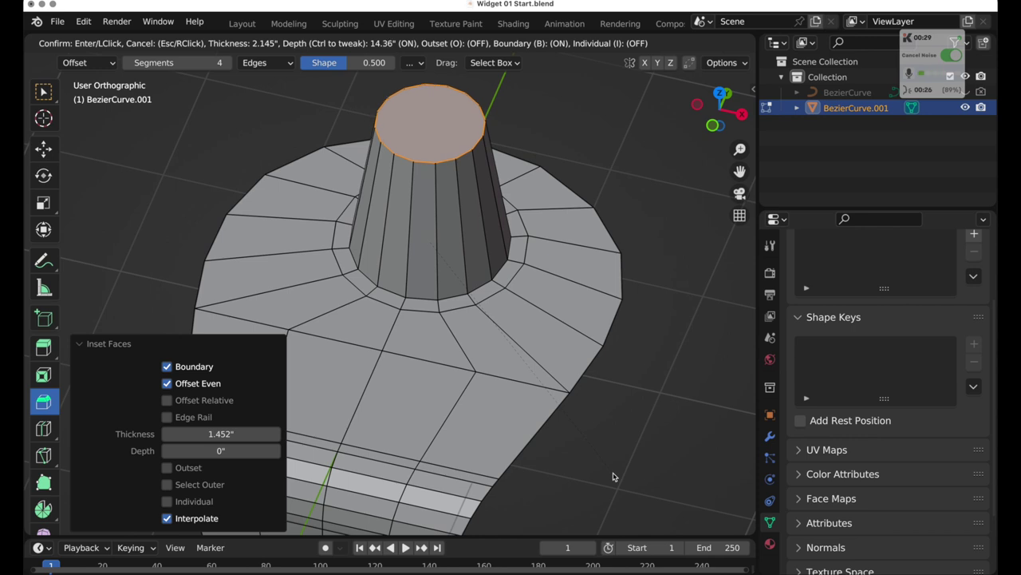
{"action": "left_click", "coordinate": [614, 477]}
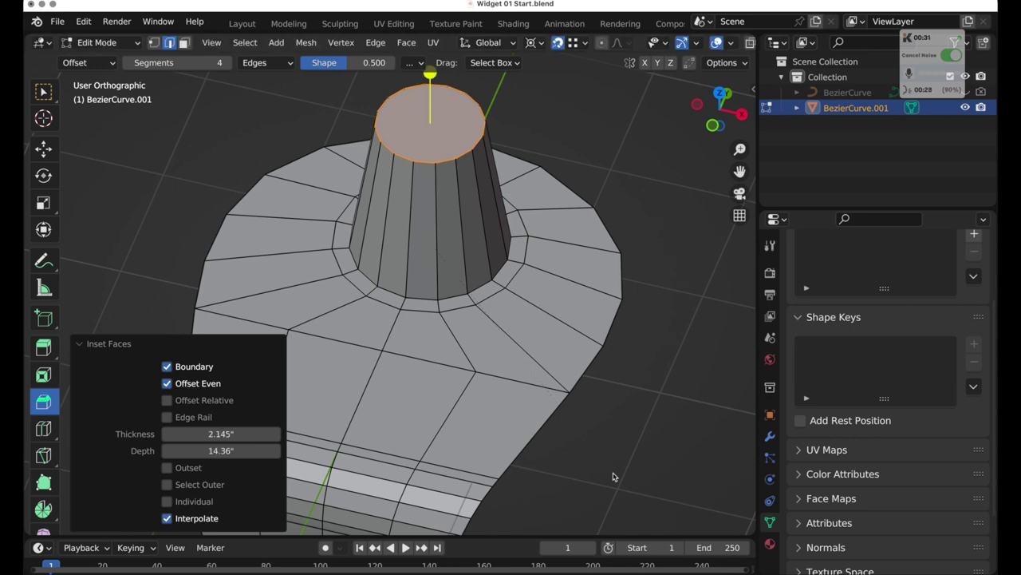
Scale the outer edge loop around the neck's base outward by about 1.2.
{"action": "left_click", "coordinate": [395, 295], "text": "alt"}
{"action": "scroll", "coordinate": [394, 308], "scroll_direction": "up", "scroll_amount": 3}
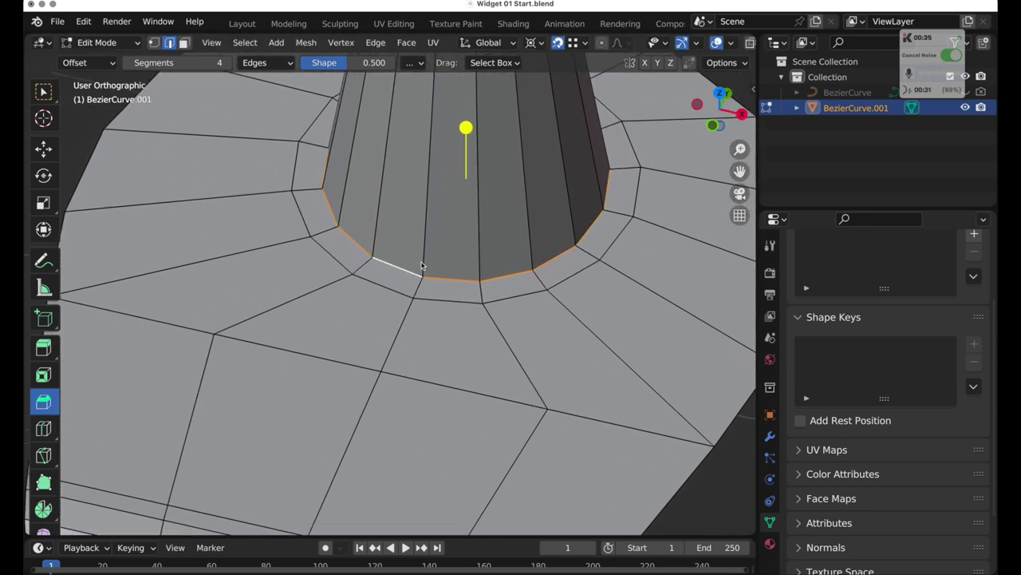
{"action": "left_click", "coordinate": [429, 299], "text": "alt"}
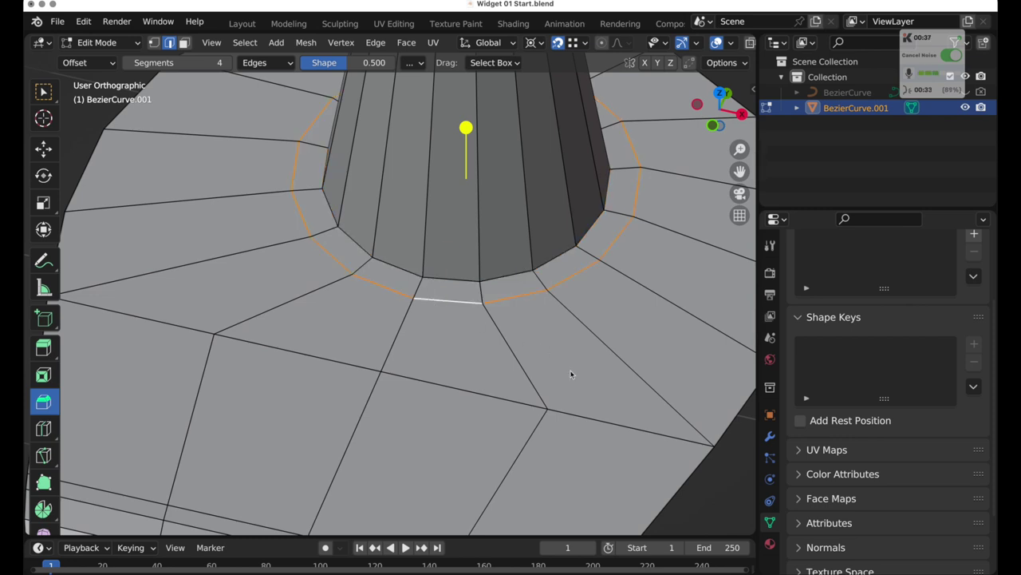
{"action": "key", "text": "s"}
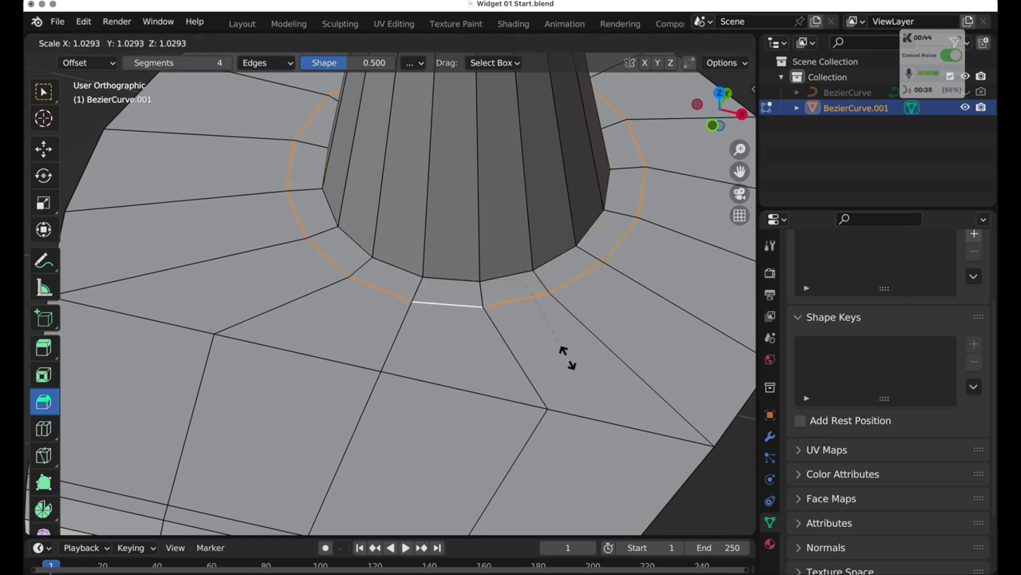
{"action": "left_click", "coordinate": [578, 377]}
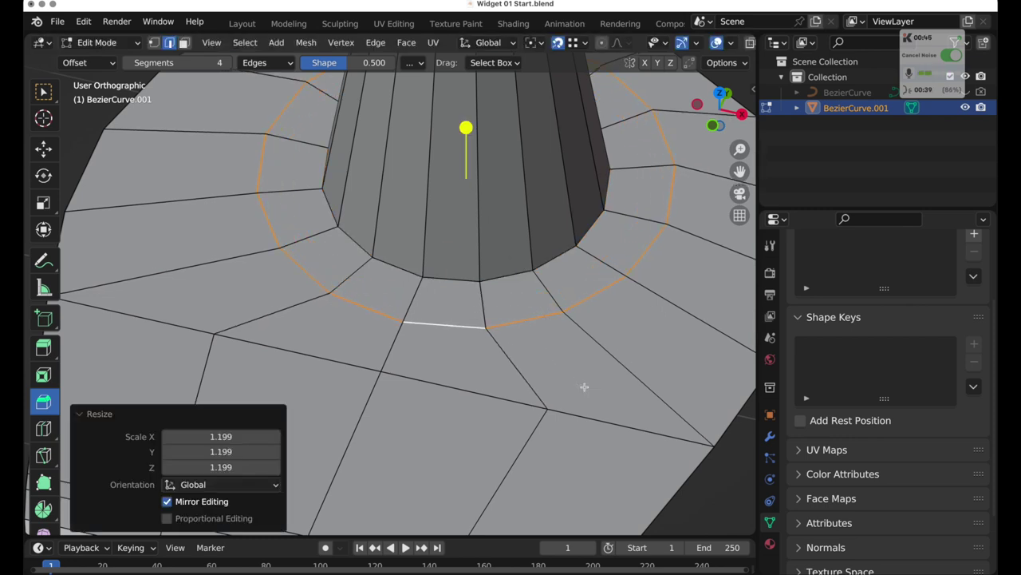
Bevel the edge loop where the neck meets the plate with 4 segments and shape 0.5, keeping it inside the outer loop.
{"action": "left_click", "coordinate": [433, 278], "text": "alt"}
{"action": "middle_click_drag", "start_coordinate": [433, 278], "coordinate": [393, 327]}
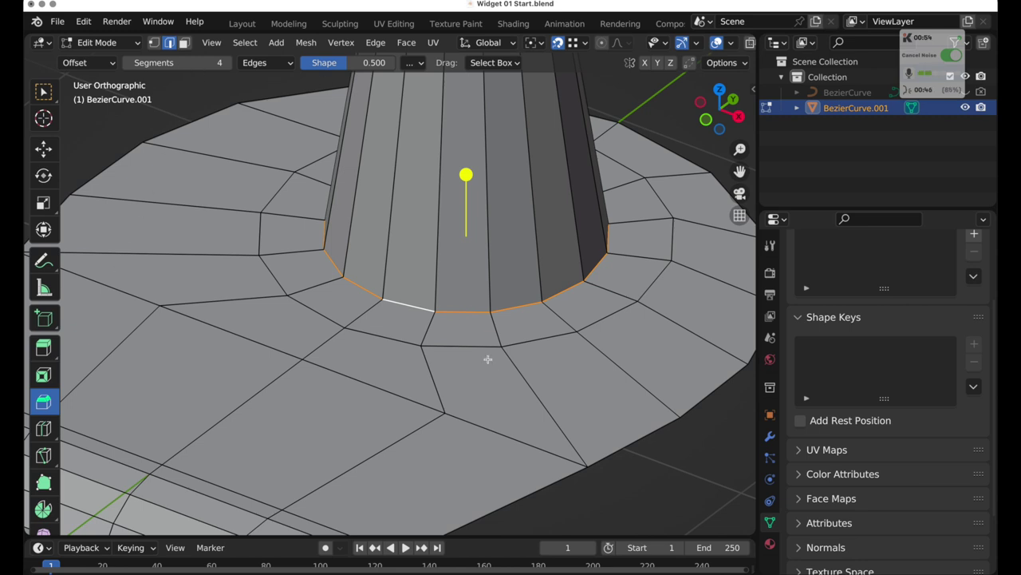
{"action": "left_click_drag", "start_coordinate": [467, 173], "coordinate": [466, 158]}
{"action": "middle_click_drag", "start_coordinate": [466, 158], "coordinate": [458, 284]}
Delete the cap face on top of the tapered neck.
{"action": "left_click", "coordinate": [183, 42]}
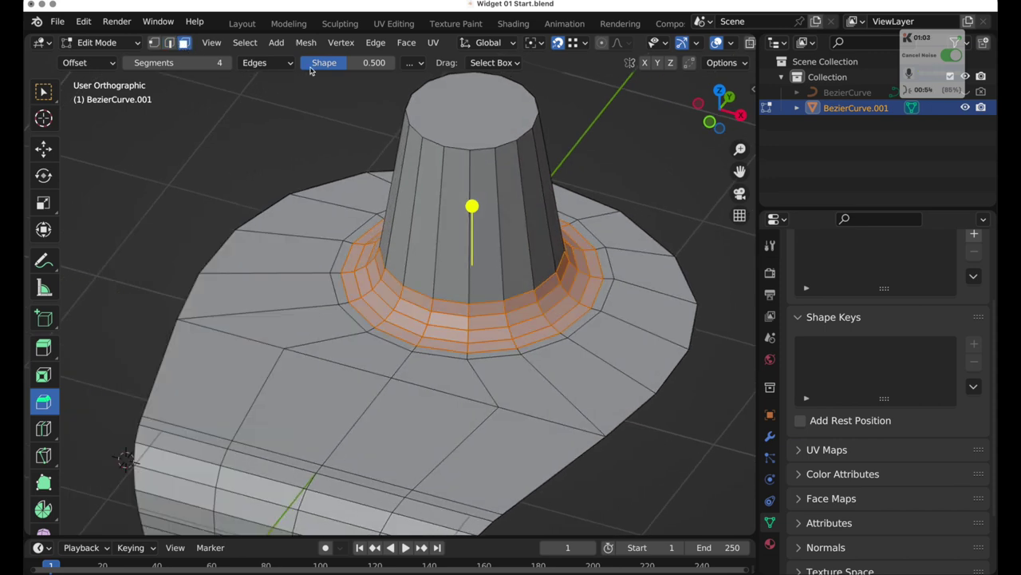
{"action": "left_click", "coordinate": [489, 121]}
{"action": "key", "text": "x"}
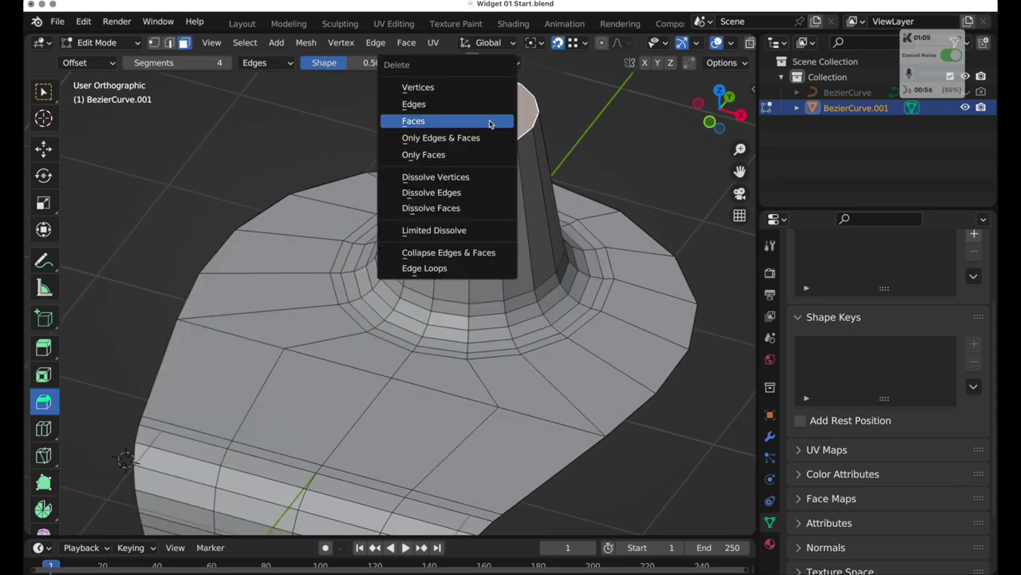
{"action": "left_click", "coordinate": [490, 121]}
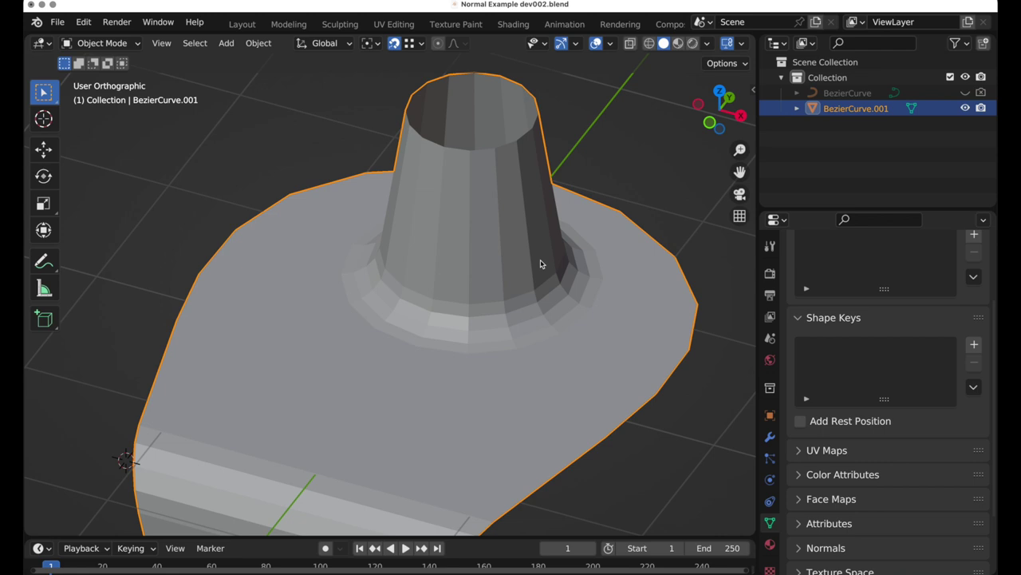
Apply Shade Auto Smooth at 30° to the widget in Object Mode and show the mesh's Normals settings.
{"action": "right_click", "coordinate": [540, 263]}
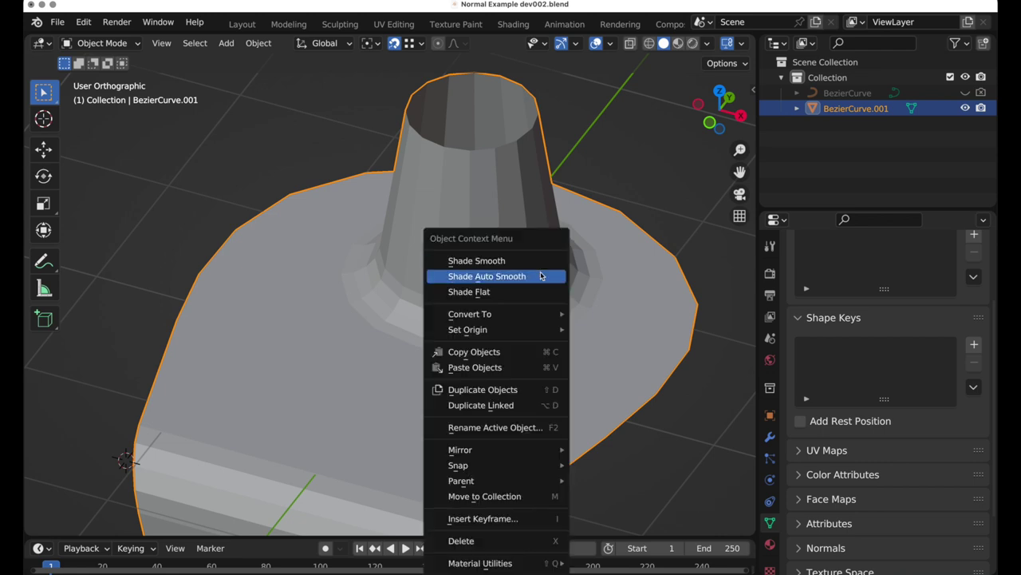
{"action": "left_click", "coordinate": [540, 275]}
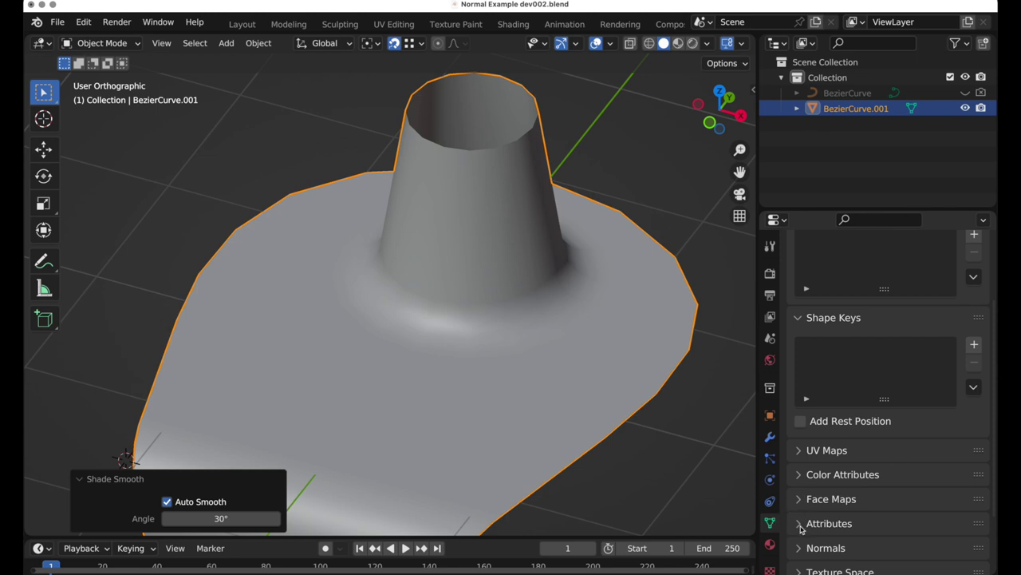
{"action": "scroll", "coordinate": [802, 528], "scroll_direction": "down", "scroll_amount": 2}
{"action": "left_click", "coordinate": [801, 501]}
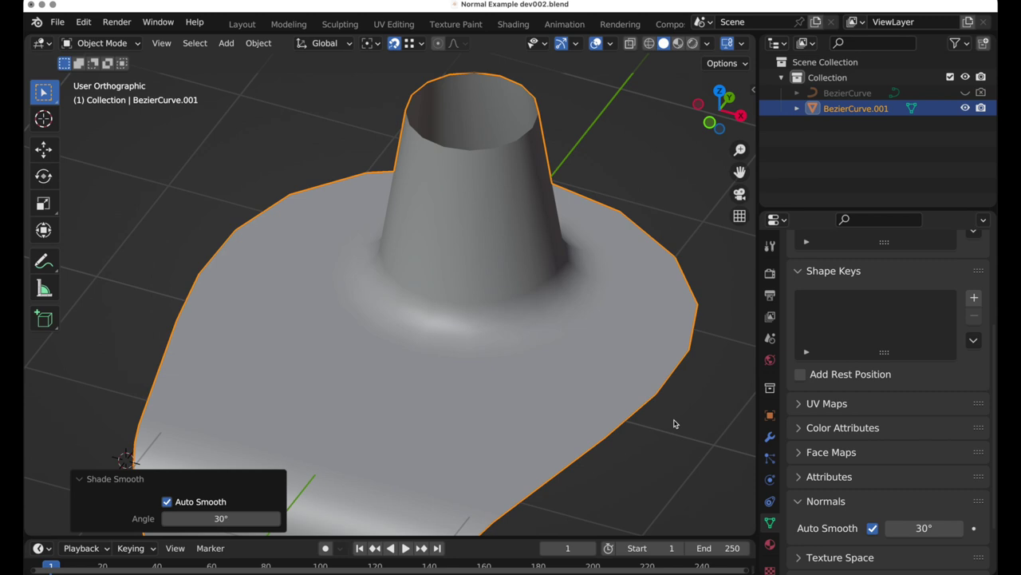
Add a Subdivision Surface modifier to the widget in Edit Mode and set its viewport level to 2.
{"action": "key", "text": "Tab"}
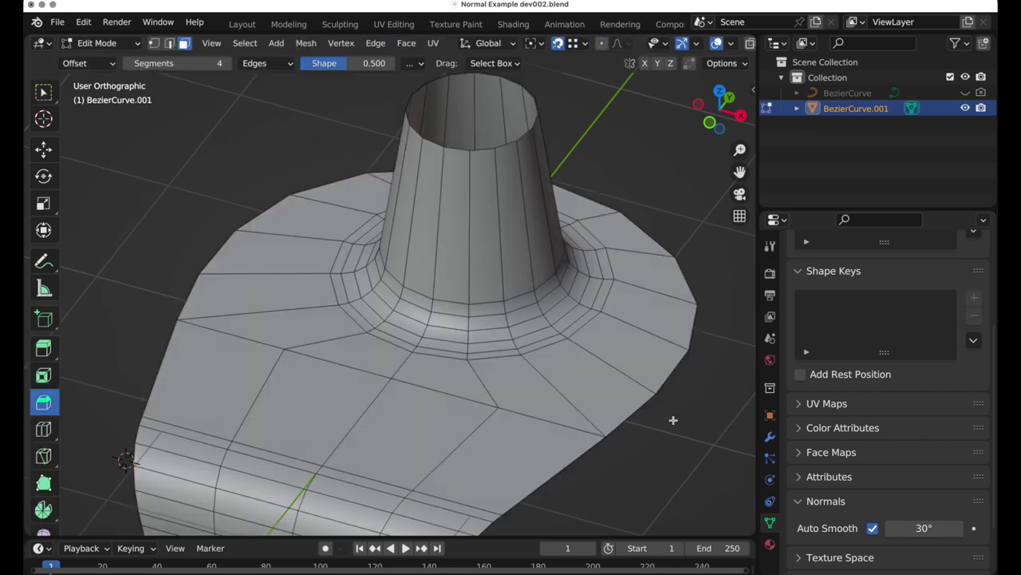
{"action": "middle_click_drag", "start_coordinate": [673, 420], "coordinate": [652, 326], "text": "shift"}
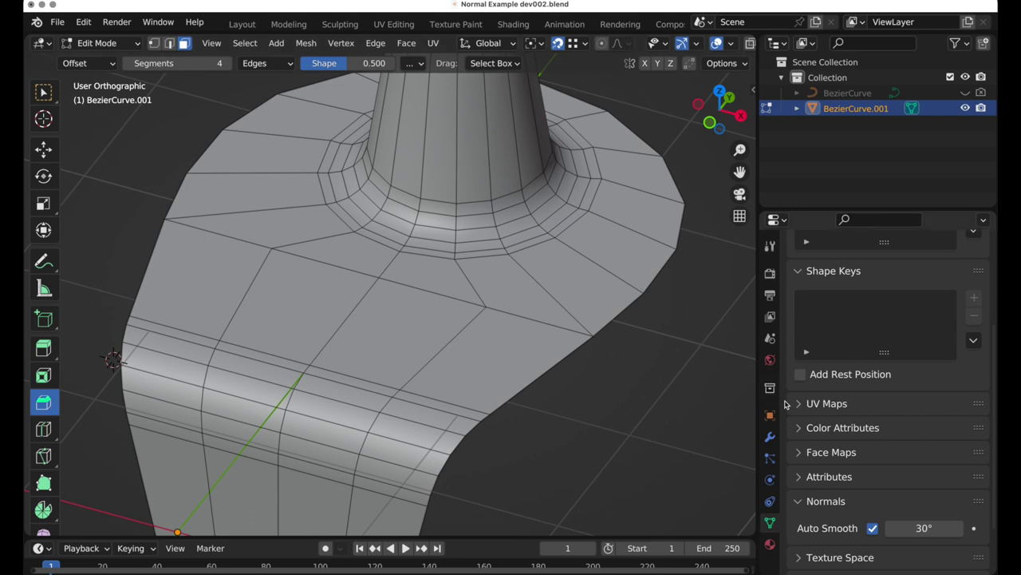
{"action": "left_click", "coordinate": [771, 438]}
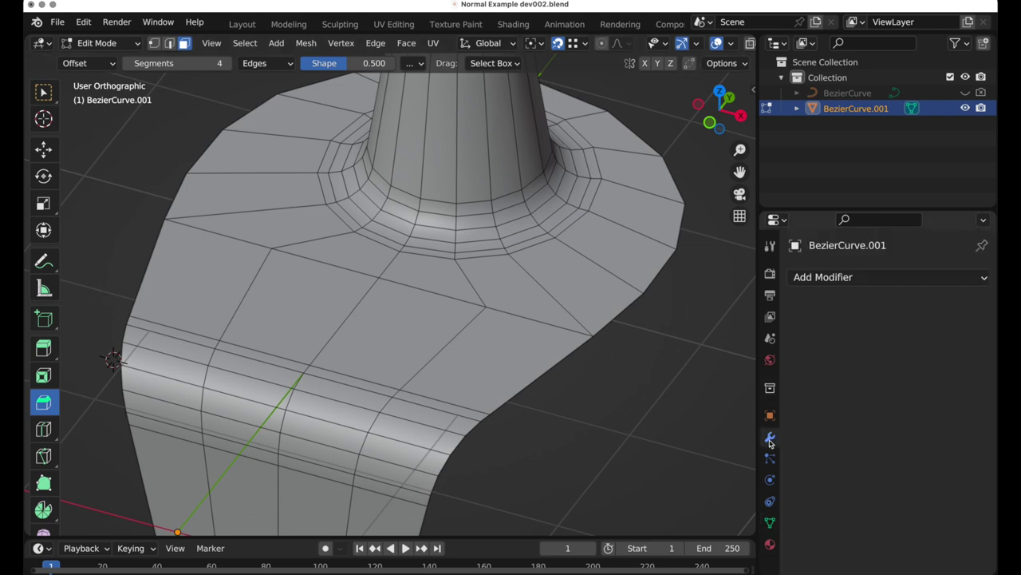
{"action": "left_click", "coordinate": [827, 277]}
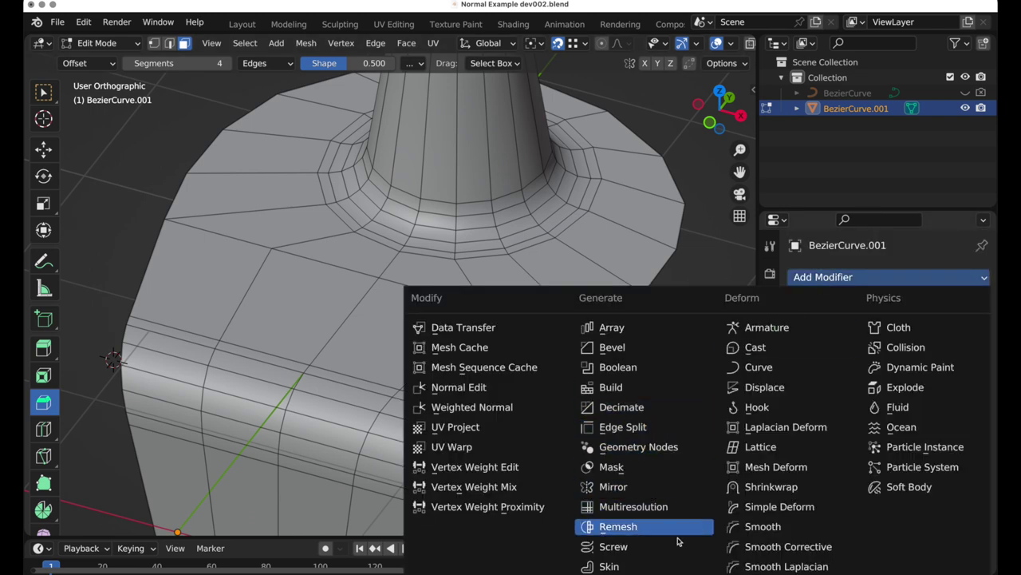
{"action": "scroll", "coordinate": [618, 566], "scroll_direction": "down", "scroll_amount": 2}
{"action": "scroll", "coordinate": [674, 523], "scroll_direction": "down", "scroll_amount": 3}
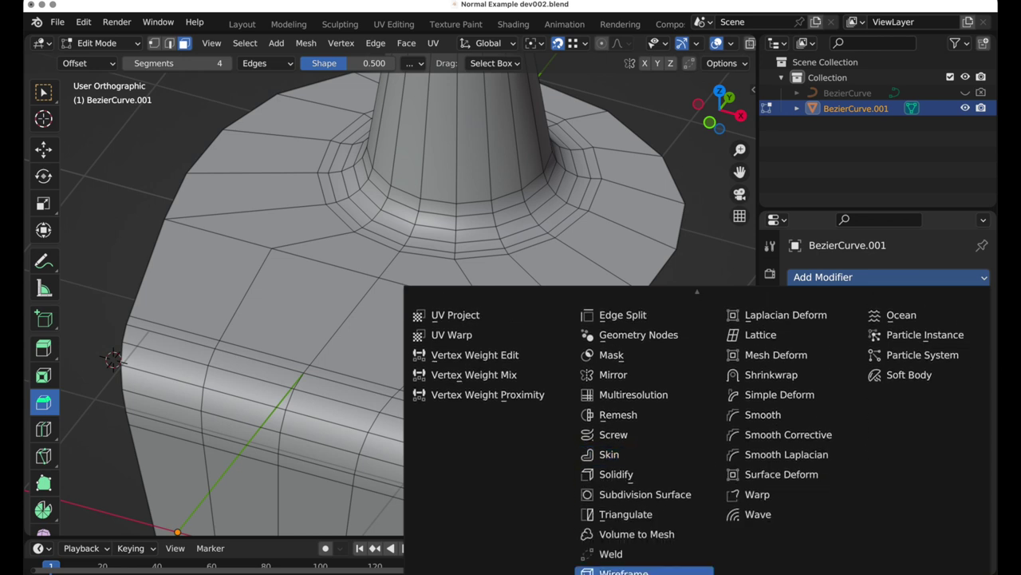
{"action": "left_click", "coordinate": [667, 495]}
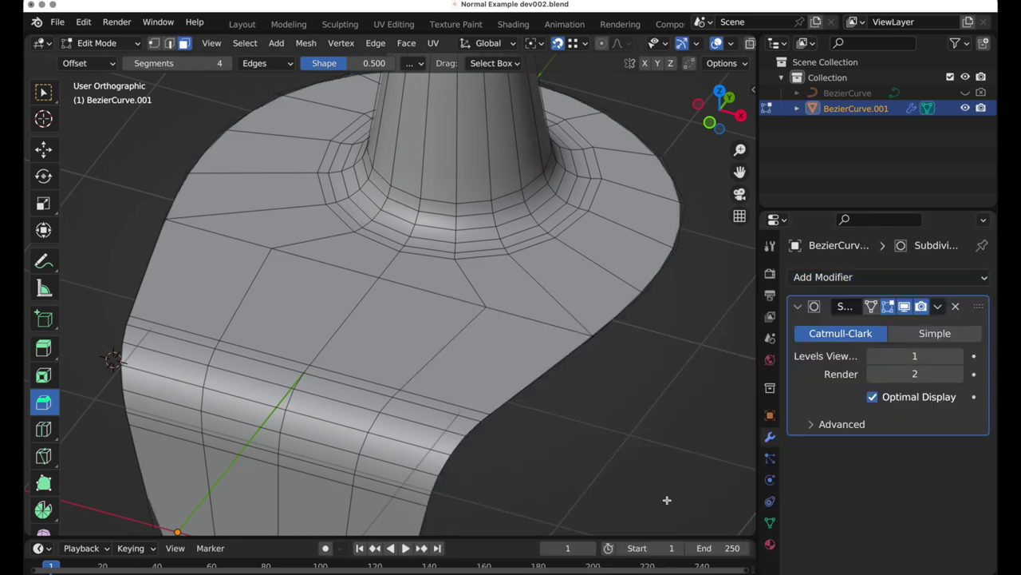
{"action": "left_click", "coordinate": [914, 358]}
{"action": "left_click", "coordinate": [545, 239]}
Apply a Vertex Crease of about 0.99 to the two outer corner vertices at the flap's lower end.
{"action": "middle_click_drag", "start_coordinate": [545, 238], "coordinate": [557, 268]}
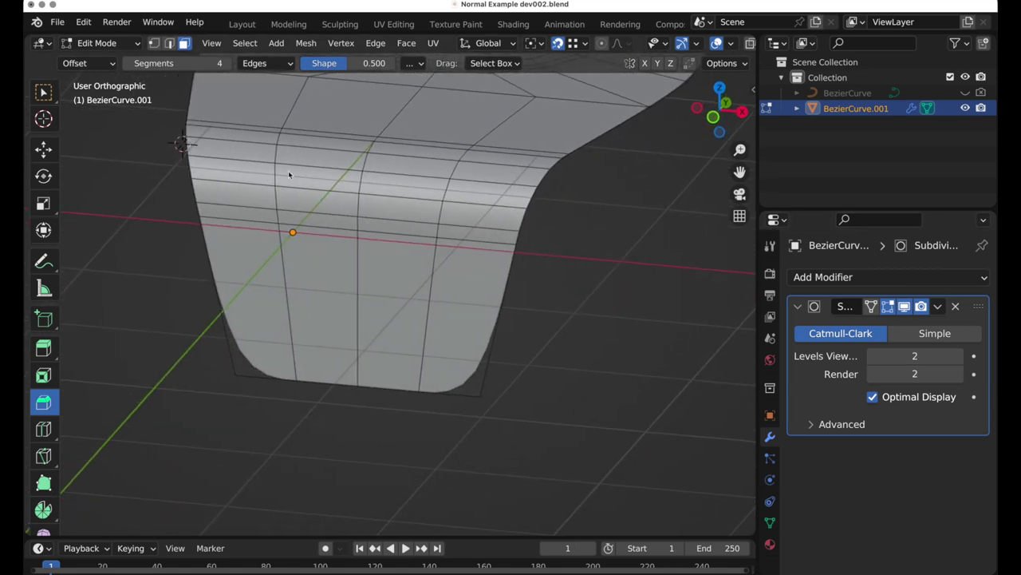
{"action": "left_click", "coordinate": [154, 43]}
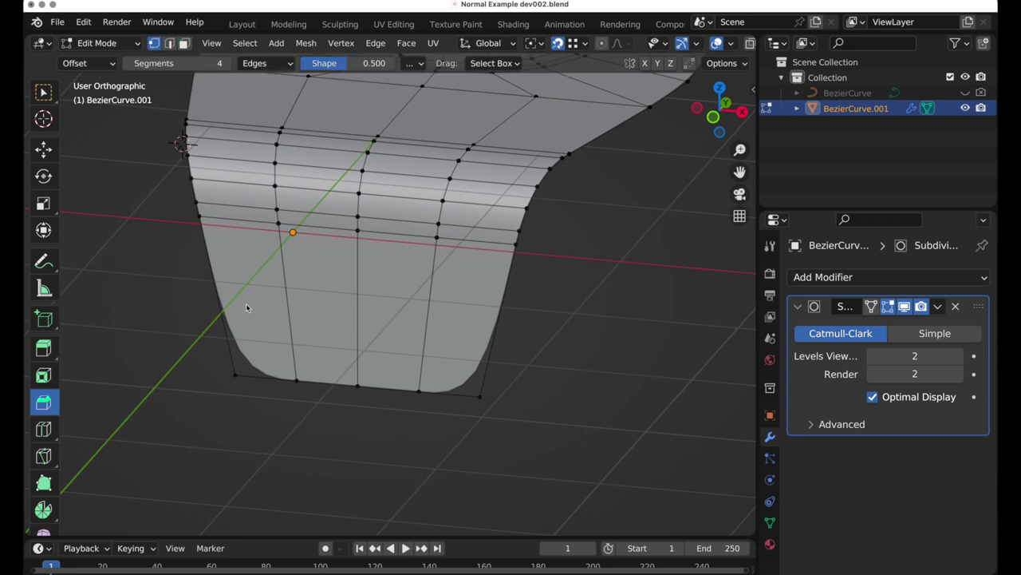
{"action": "left_click", "coordinate": [233, 376]}
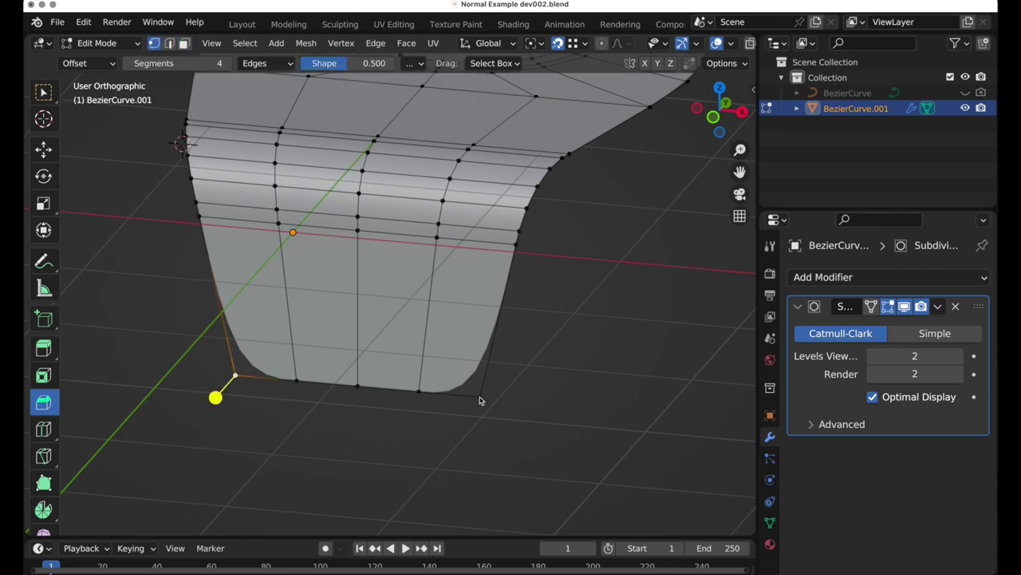
{"action": "left_click", "coordinate": [479, 396], "text": "shift"}
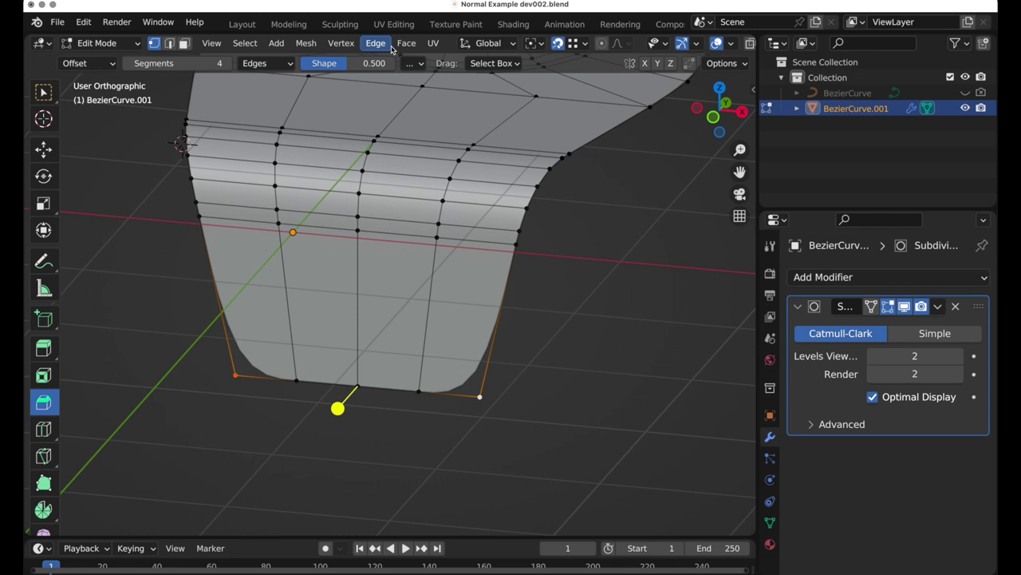
{"action": "left_click", "coordinate": [343, 43]}
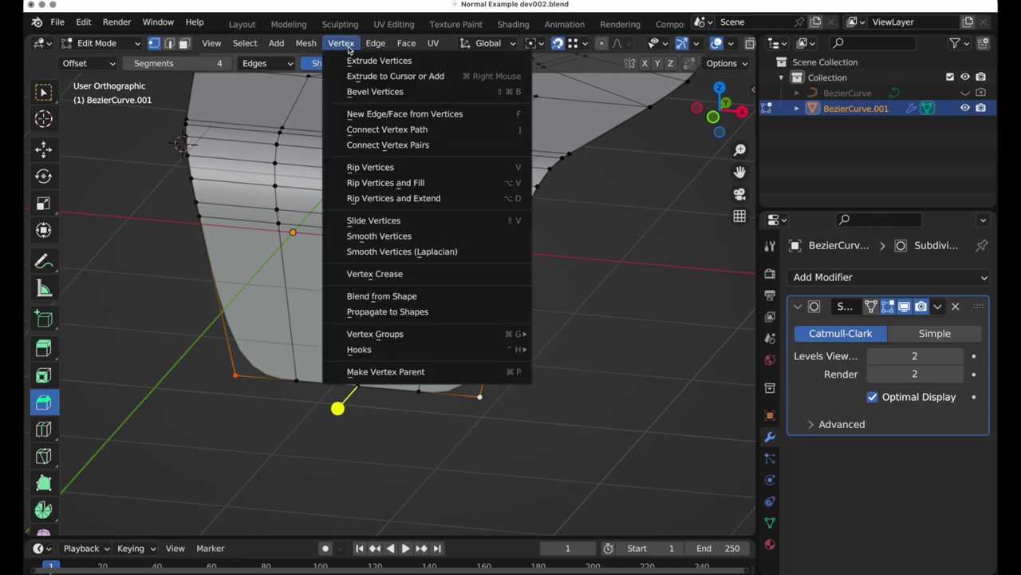
{"action": "left_click", "coordinate": [374, 274]}
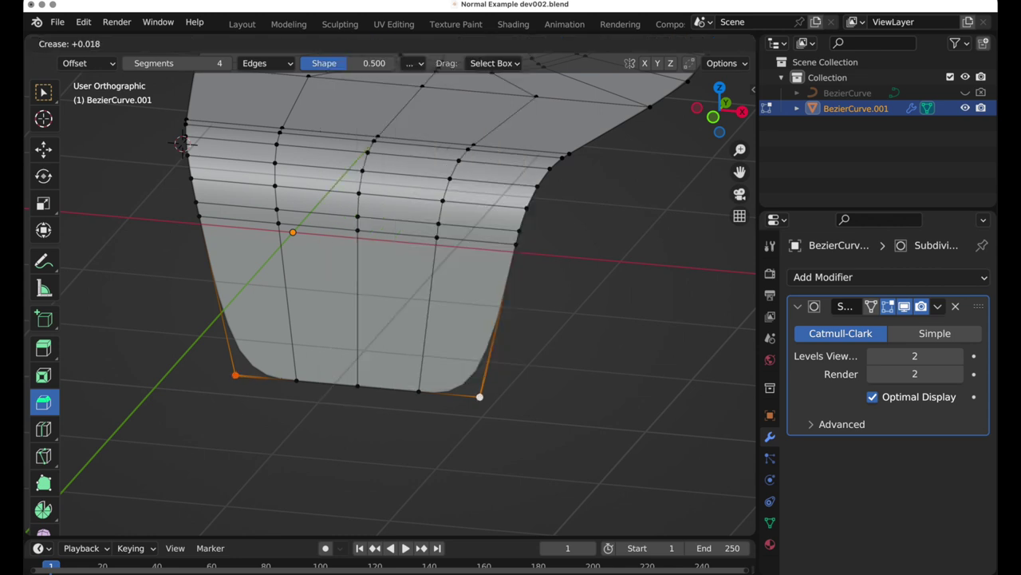
{"action": "left_click", "coordinate": [550, 265]}
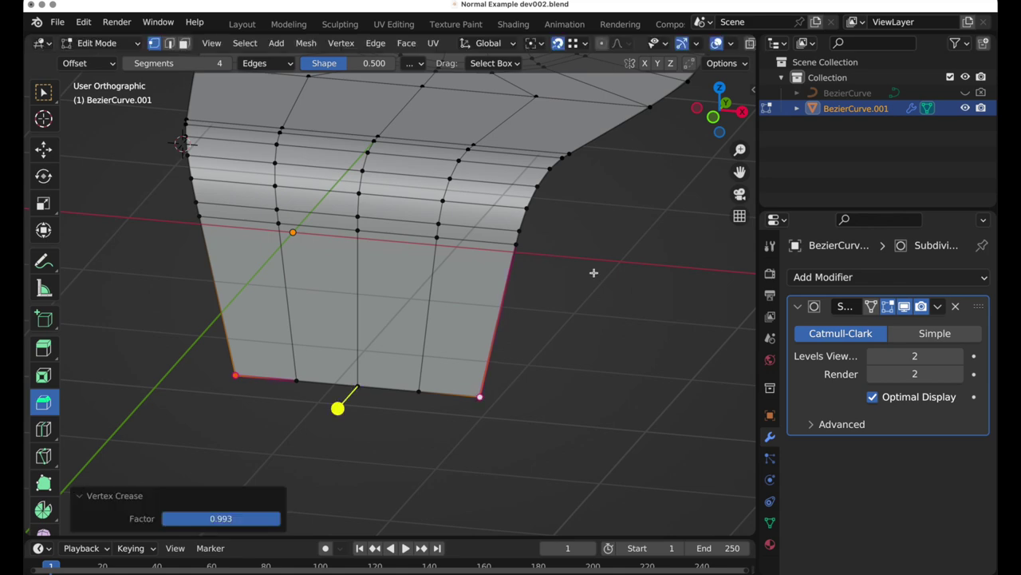
Return to Object Mode and collapse the Subdivision modifier's settings.
{"action": "middle_click_drag", "start_coordinate": [600, 257], "coordinate": [511, 410]}
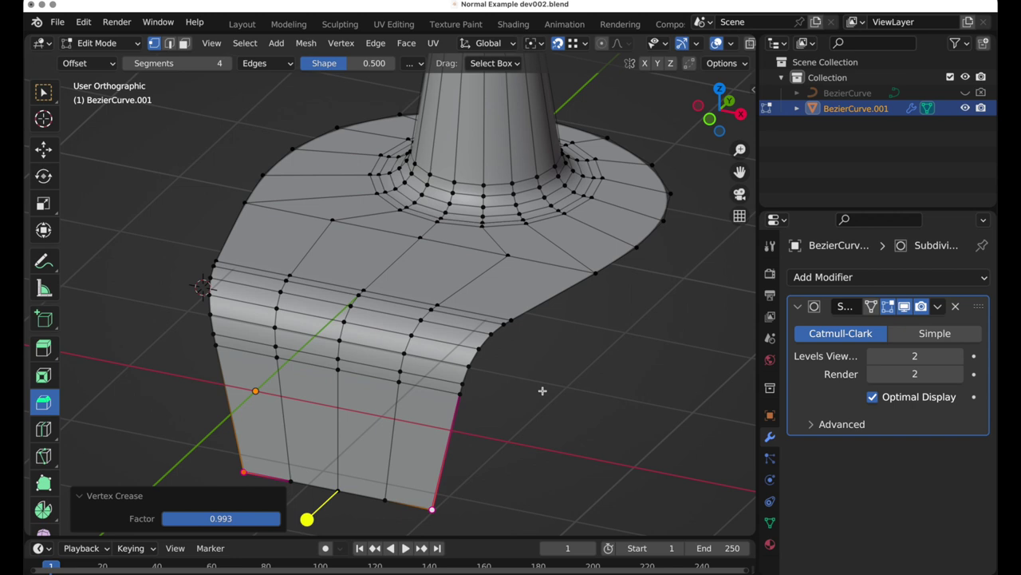
{"action": "key", "text": "Tab"}
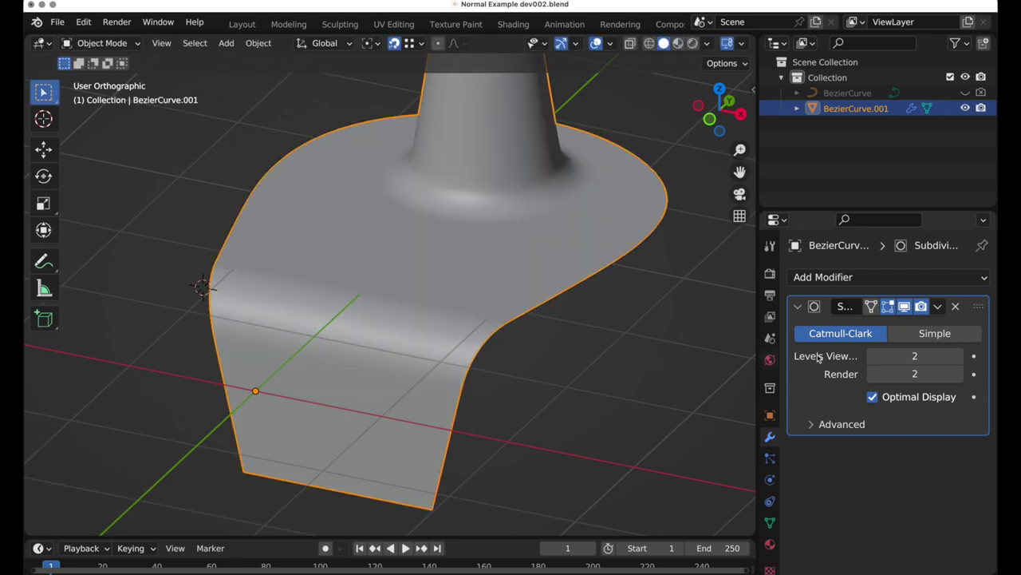
{"action": "left_click", "coordinate": [791, 309]}
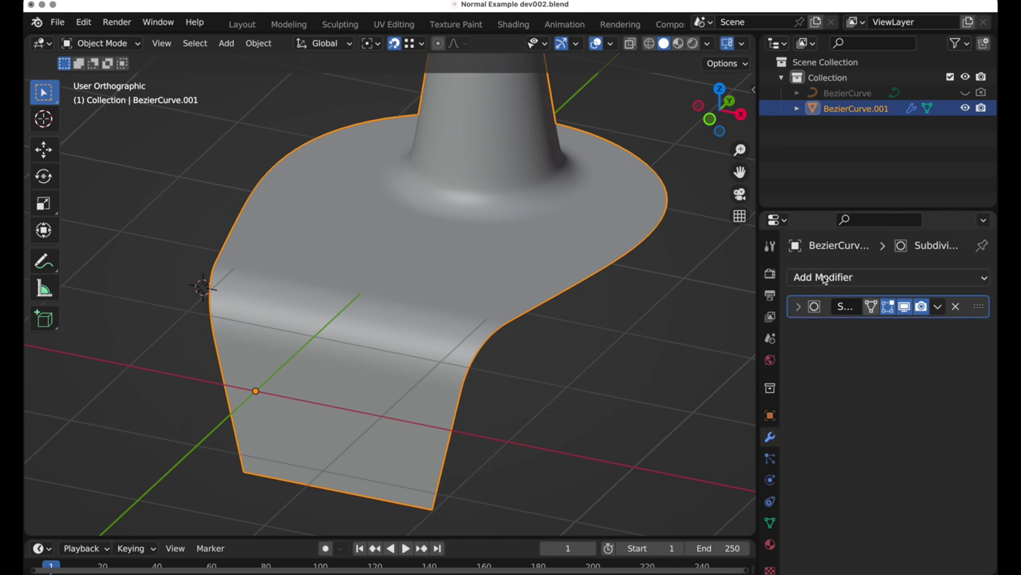
Add a Solidify modifier to the widget with a thickness of 1 inch.
{"action": "left_click", "coordinate": [825, 278]}
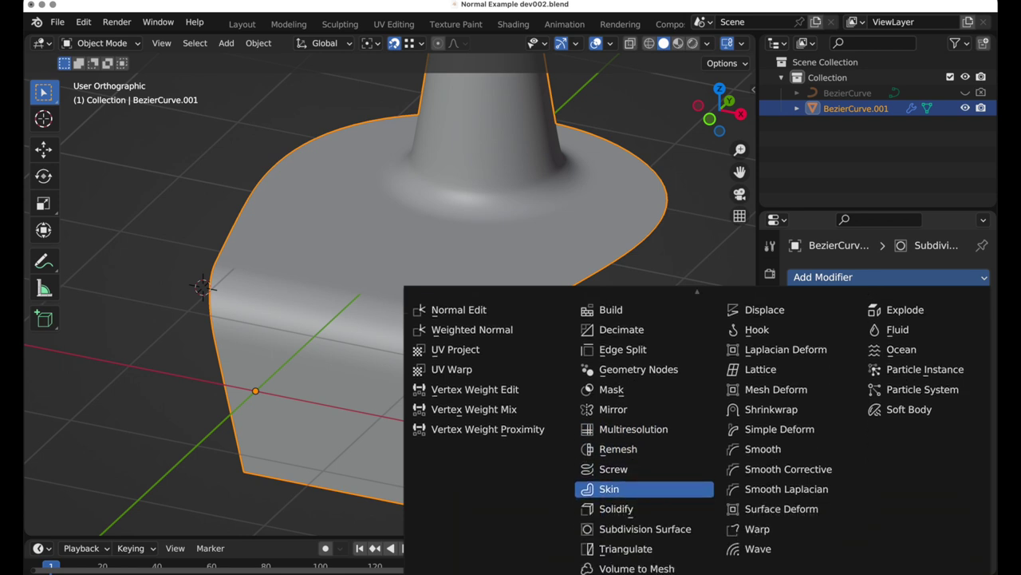
{"action": "left_click", "coordinate": [656, 513]}
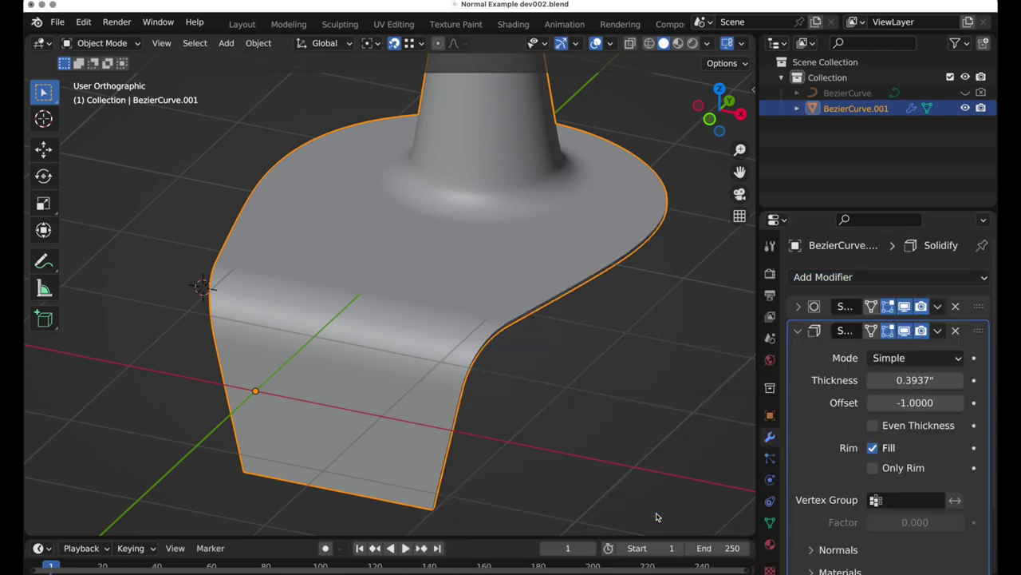
{"action": "left_click", "coordinate": [922, 380]}
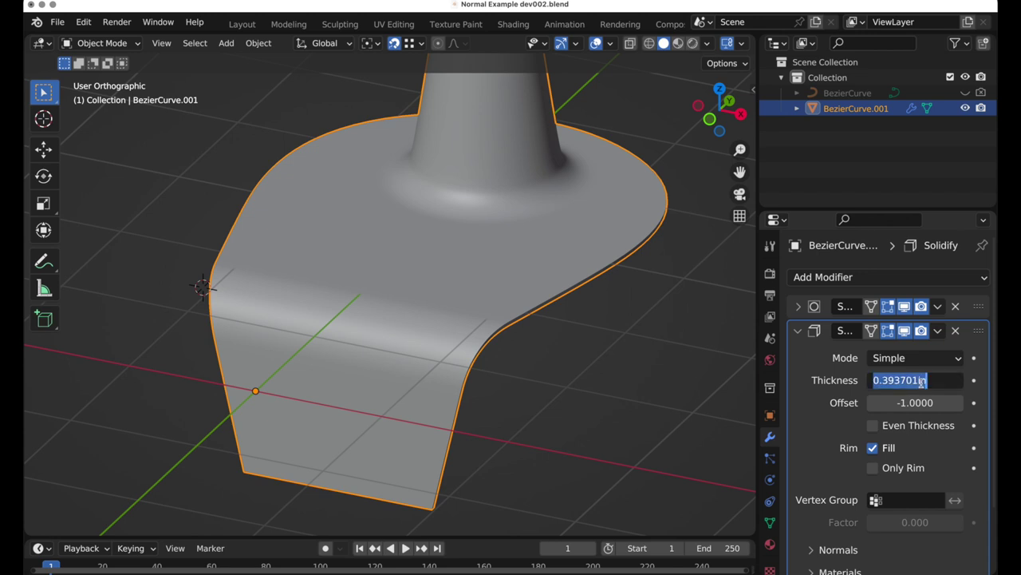
{"action": "type", "text": "1"}
{"action": "key", "text": "Return"}
{"action": "middle_click_drag", "start_coordinate": [668, 332], "coordinate": [535, 292]}
{"action": "scroll", "coordinate": [547, 258], "scroll_direction": "up", "scroll_amount": 3}
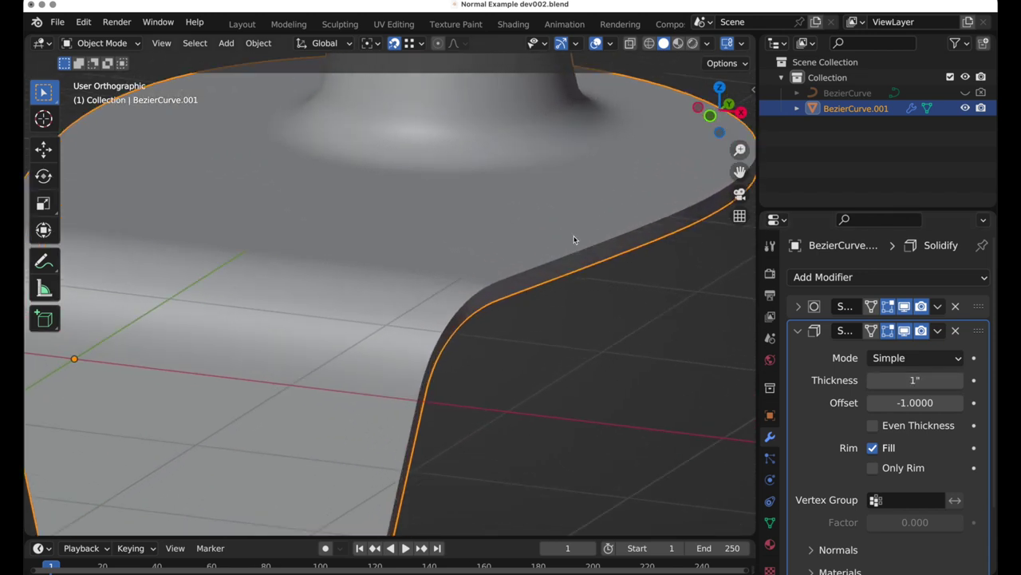
Set the Solidify thickness to 1.25 inches and collapse the modifier's settings.
{"action": "left_click", "coordinate": [896, 381]}
{"action": "type", "text": "1.25"}
{"action": "key", "text": "Return"}
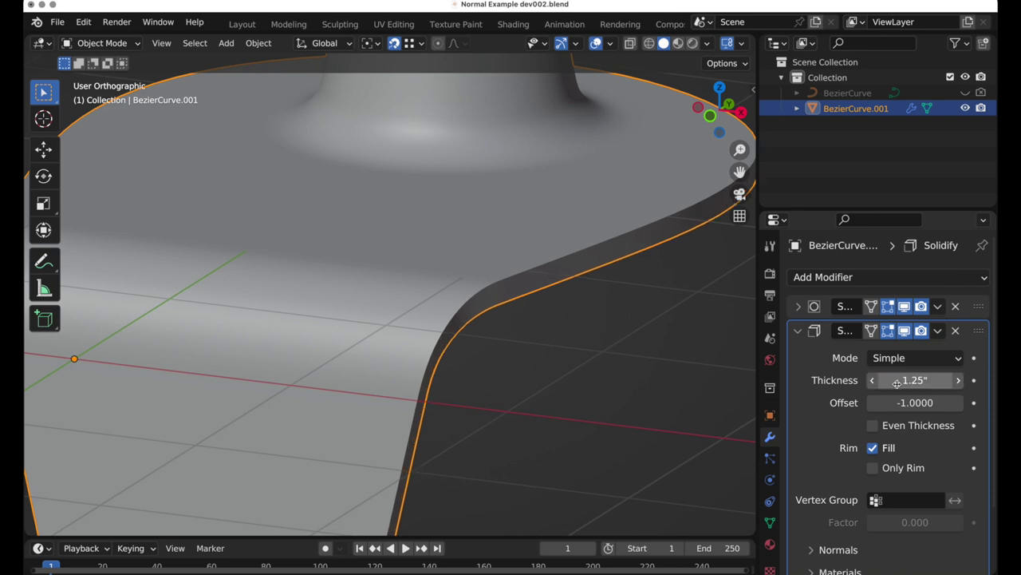
{"action": "middle_click_drag", "start_coordinate": [503, 344], "coordinate": [471, 340]}
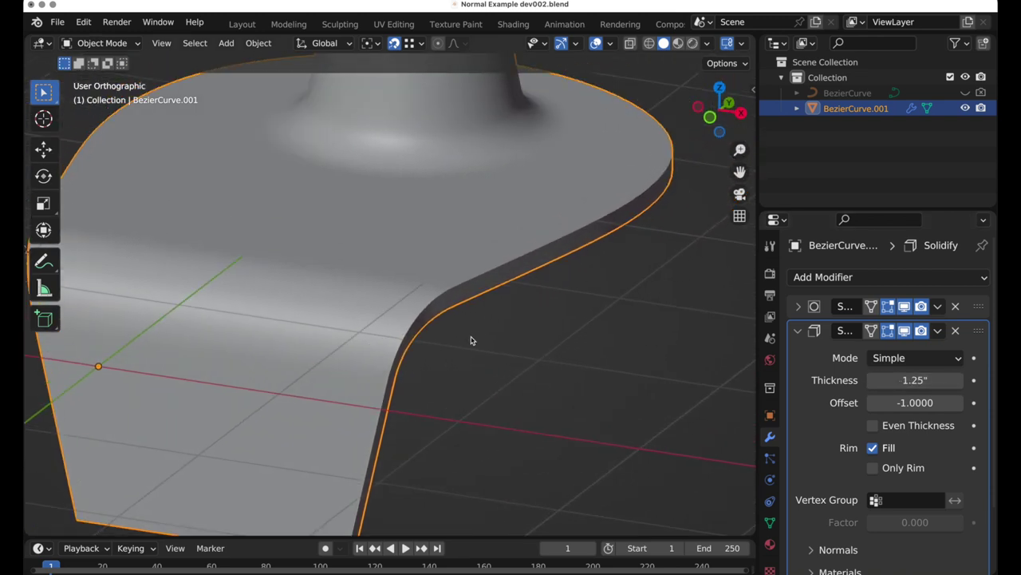
{"action": "left_click", "coordinate": [798, 330]}
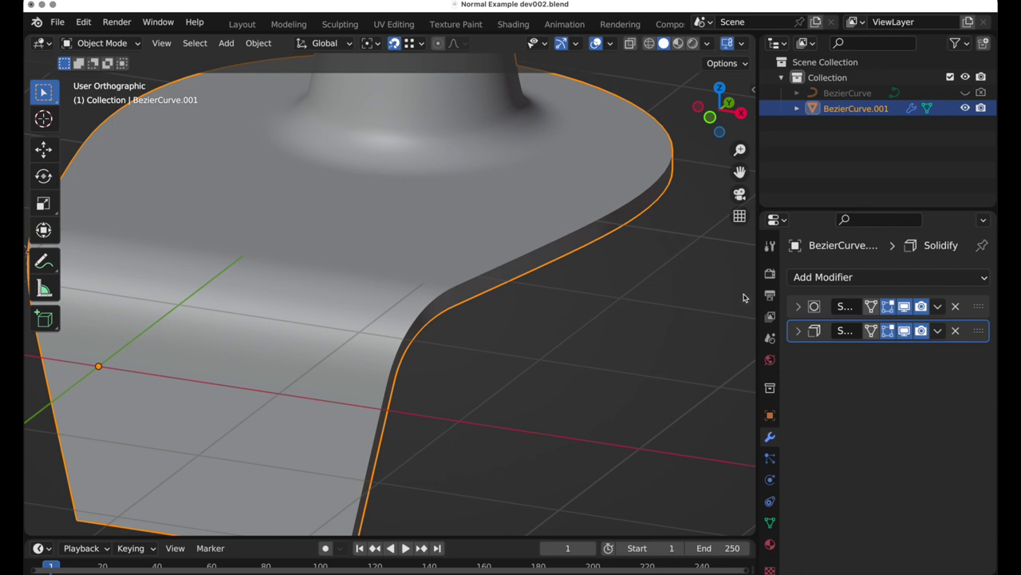
Try Solidify ahead of Subdivision in the modifier stack, viewed in wireframe, and restore the original order and solid shading.
{"action": "left_click_drag", "start_coordinate": [979, 330], "coordinate": [980, 303]}
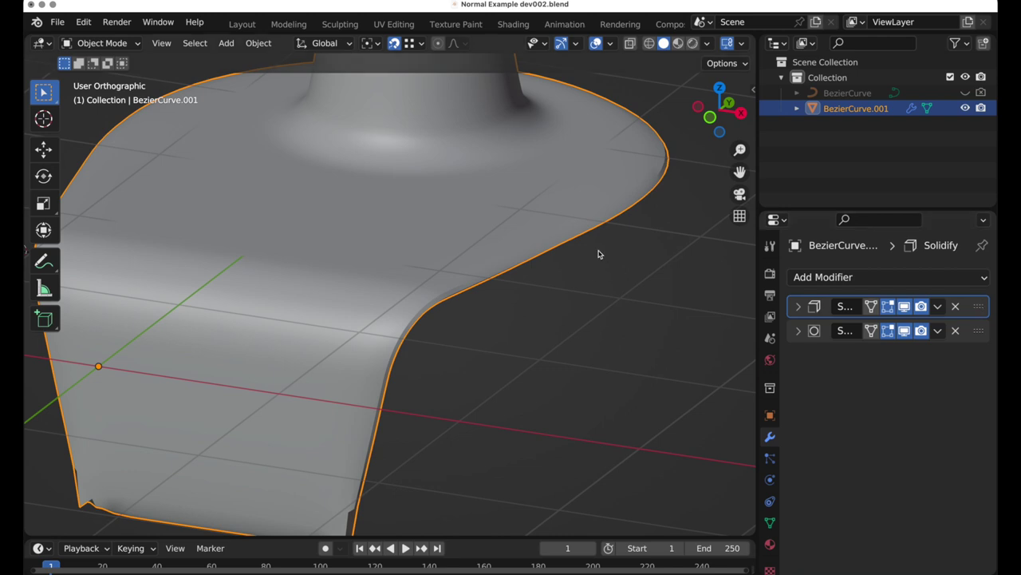
{"action": "left_click", "coordinate": [649, 44]}
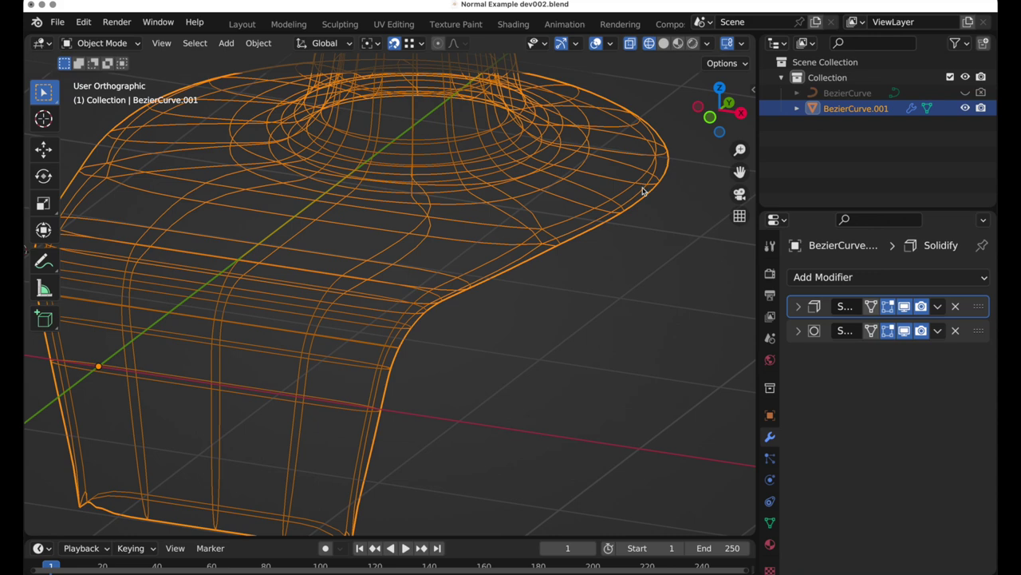
{"action": "left_click_drag", "start_coordinate": [980, 306], "coordinate": [980, 339]}
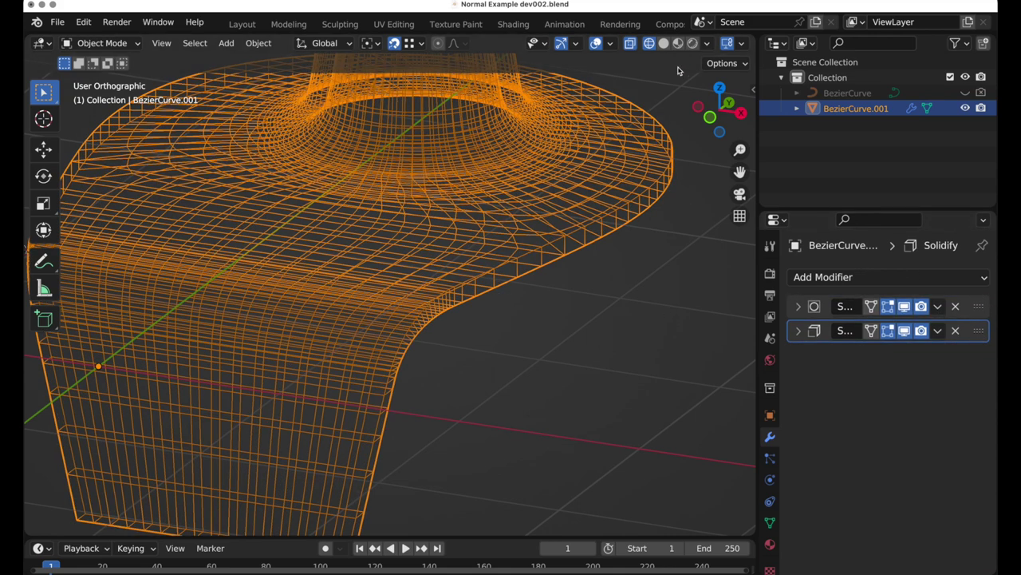
{"action": "left_click", "coordinate": [663, 43]}
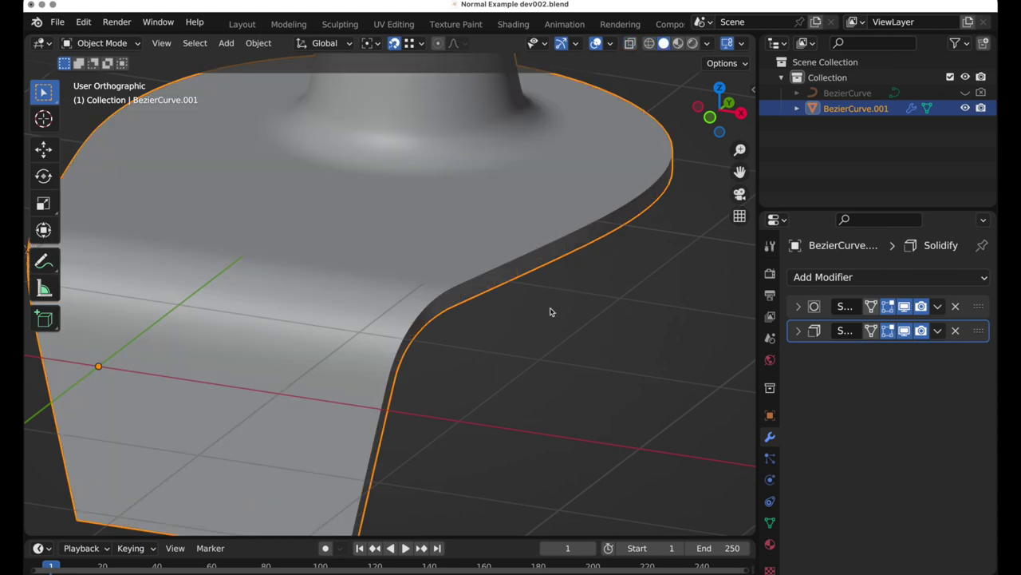
Add a Bevel modifier after Solidify and set its amount to 0.25 inches.
{"action": "left_click", "coordinate": [873, 277]}
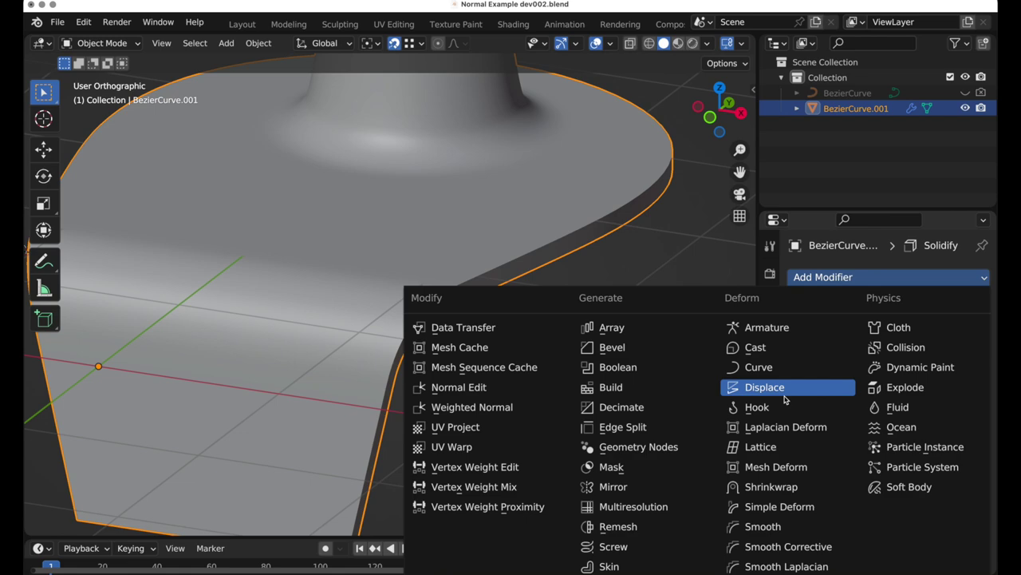
{"action": "left_click", "coordinate": [629, 348]}
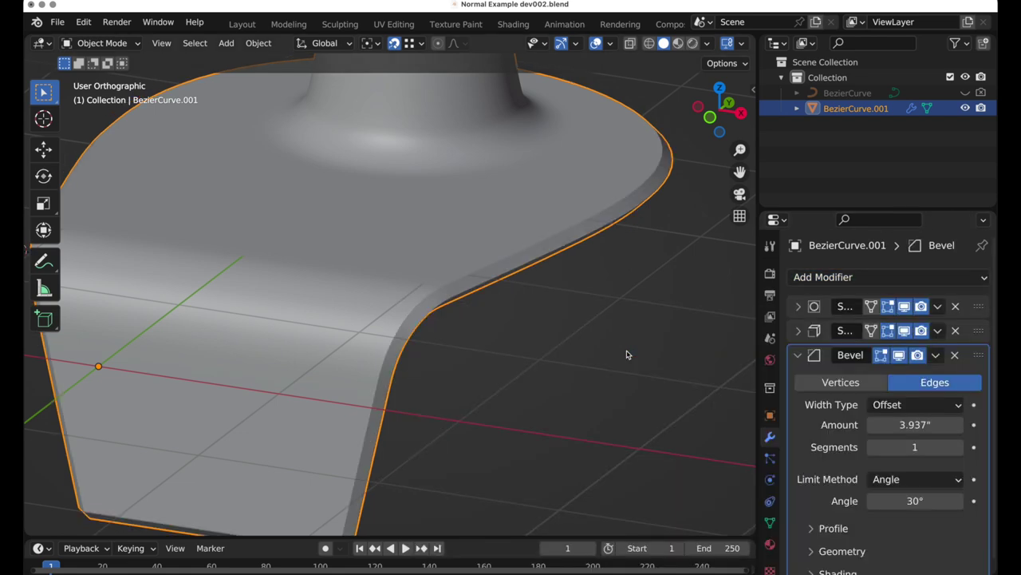
{"action": "middle_click_drag", "start_coordinate": [615, 364], "coordinate": [541, 298]}
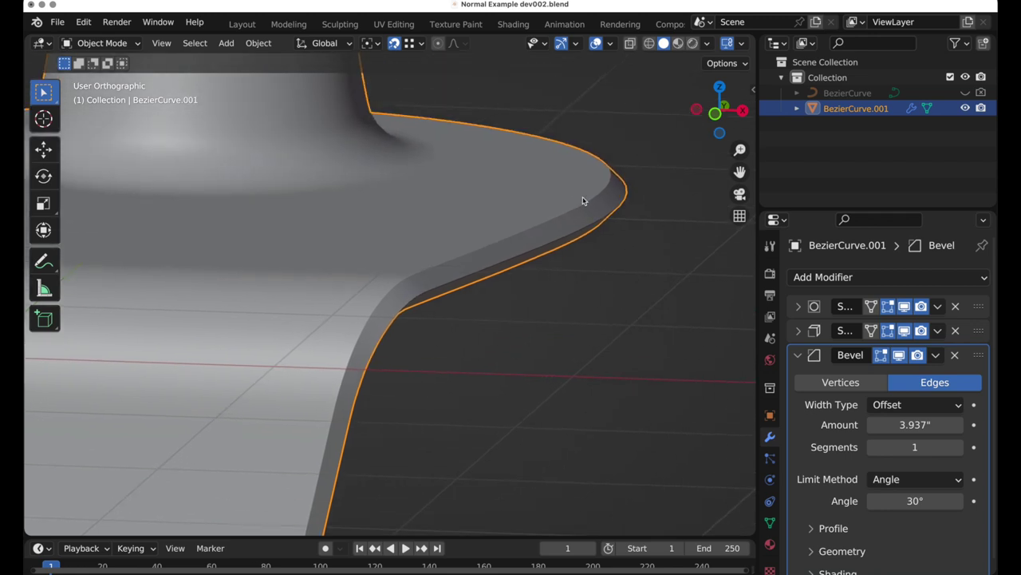
{"action": "left_click", "coordinate": [905, 426]}
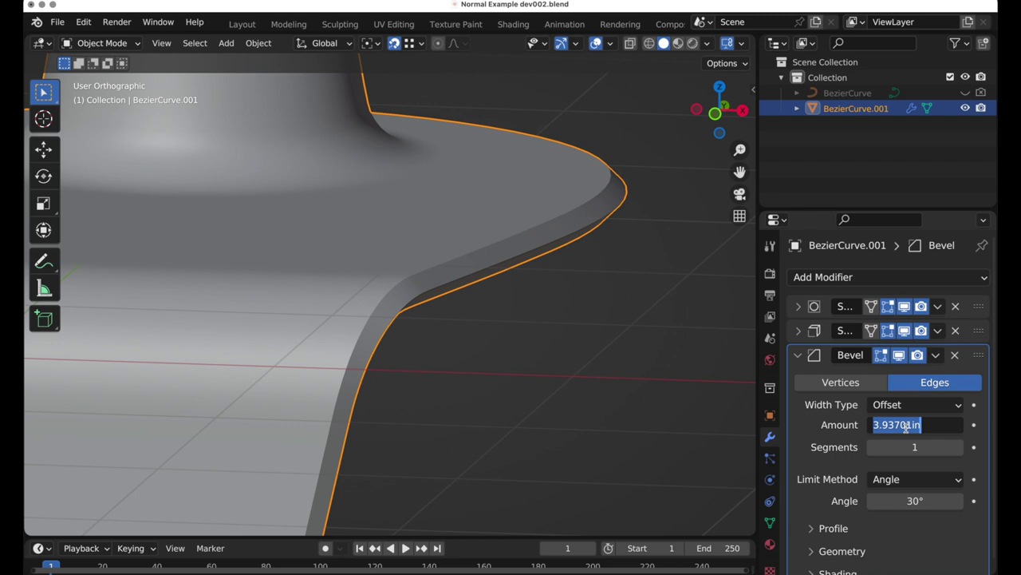
{"action": "key", "text": "BackSpace"}
{"action": "type", "text": ".25"}
{"action": "key", "text": "Return"}
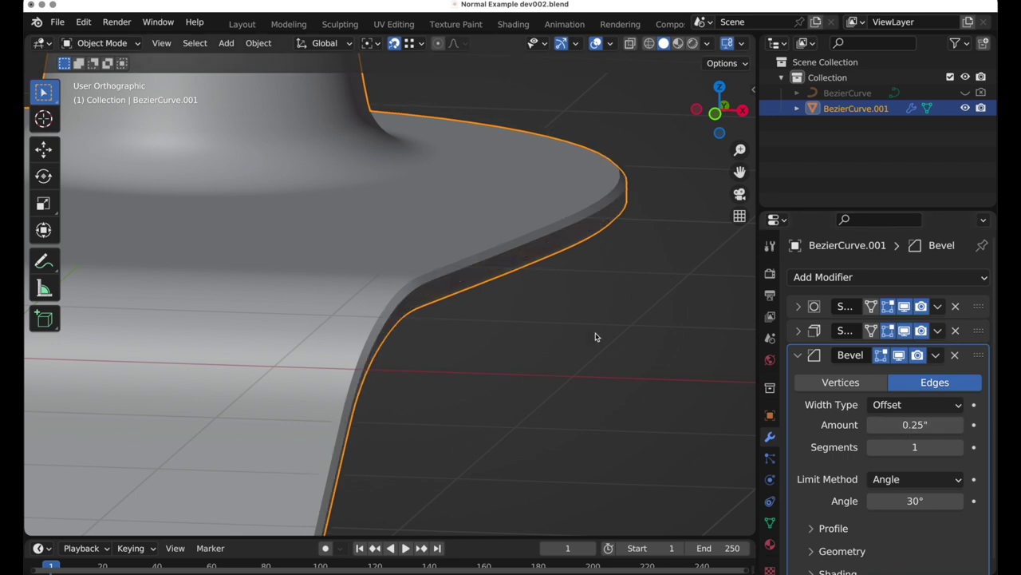
Set the Bevel modifier to 4 segments and inspect the widget's rounded outer edge.
{"action": "middle_click_drag", "start_coordinate": [501, 272], "coordinate": [541, 243]}
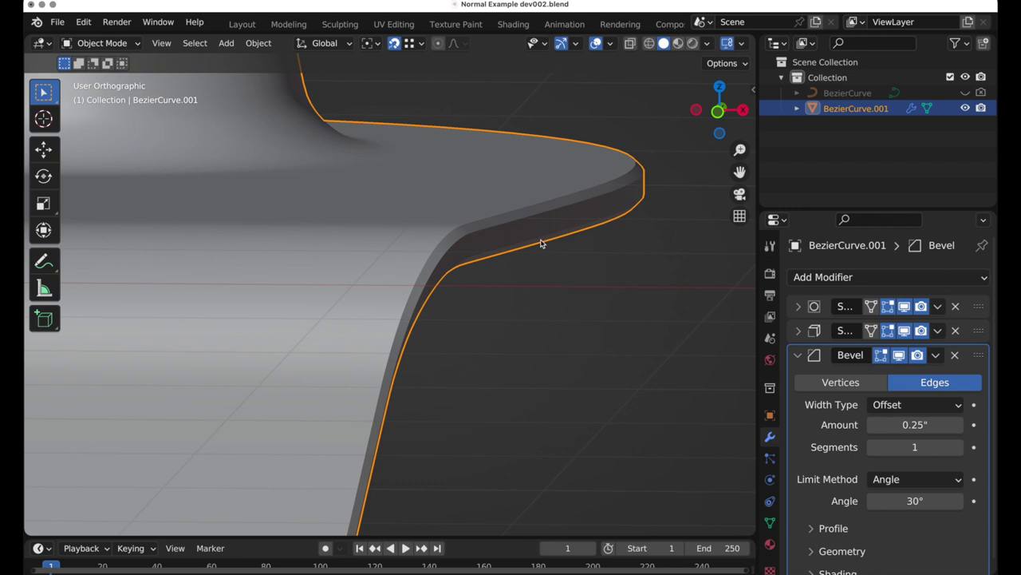
{"action": "left_click", "coordinate": [914, 449]}
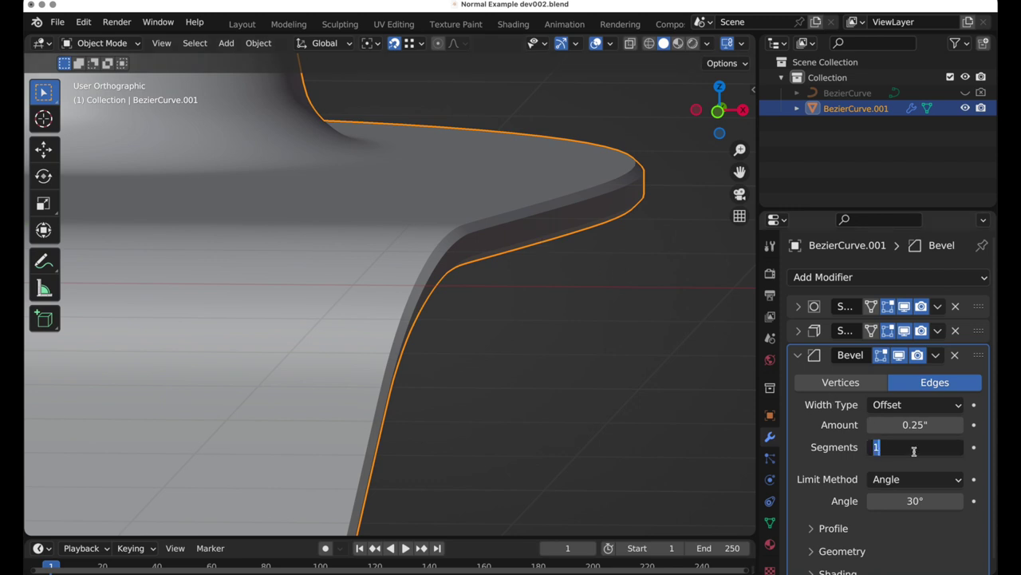
{"action": "type", "text": "4"}
{"action": "key", "text": "Return"}
{"action": "scroll", "coordinate": [514, 218], "scroll_direction": "down", "scroll_amount": 5}
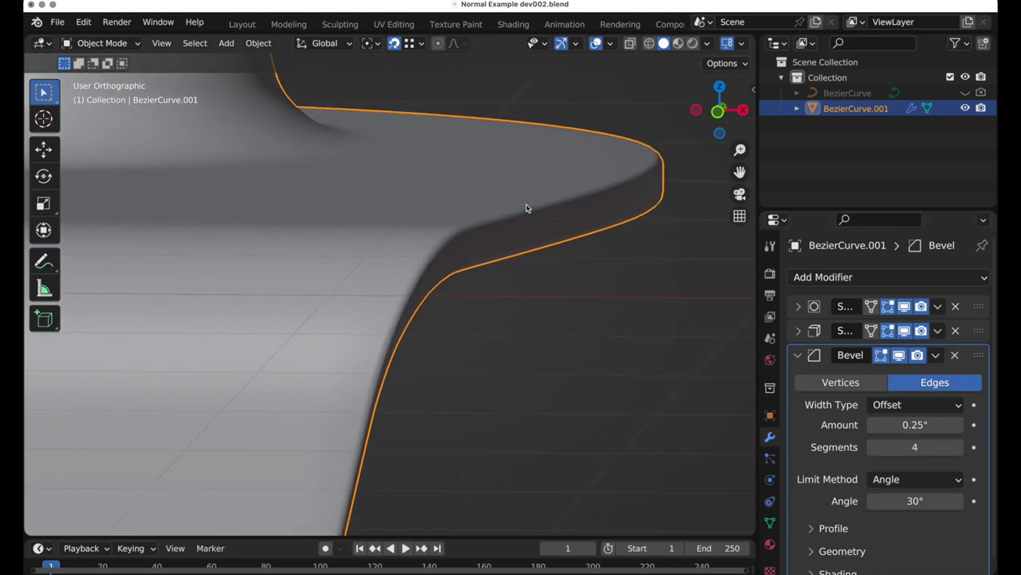
{"action": "scroll", "coordinate": [513, 217], "scroll_direction": "down", "scroll_amount": 2}
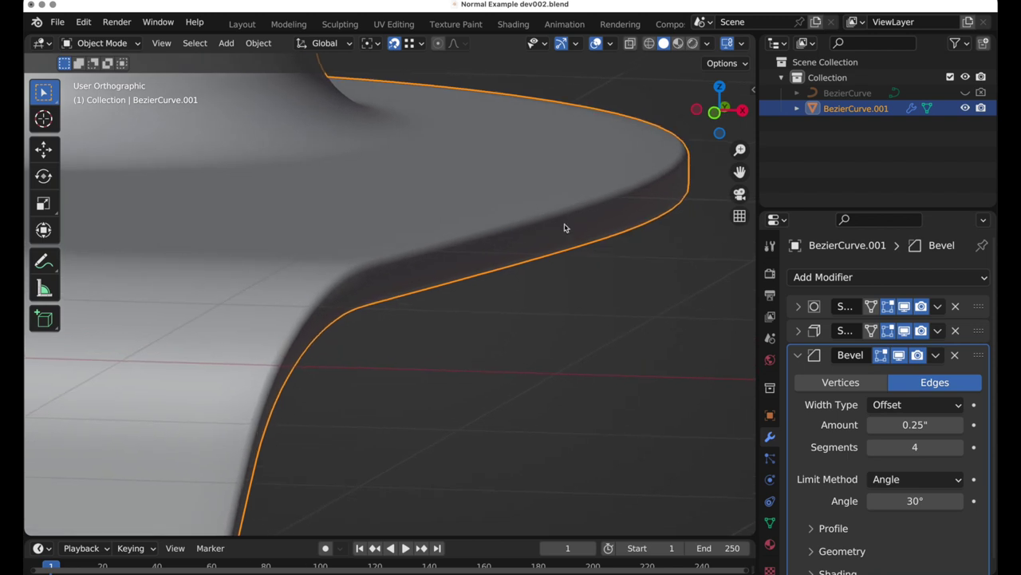
{"action": "scroll", "coordinate": [556, 242], "scroll_direction": "down", "scroll_amount": 3}
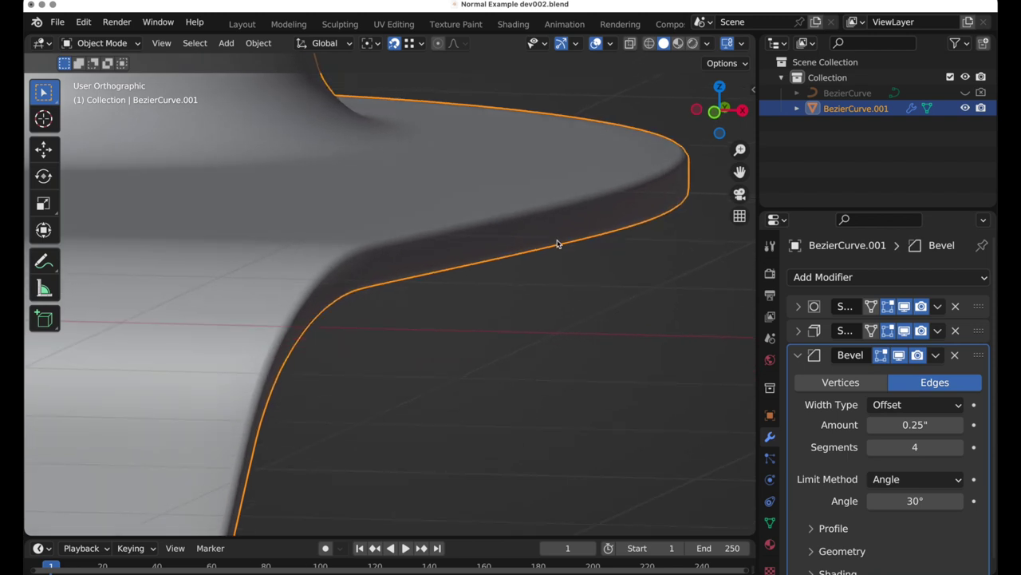
Set the Bevel modifier's limit angle to 40° and inspect the rim at the neck's upper end.
{"action": "left_click", "coordinate": [910, 504]}
{"action": "type", "text": "40"}
{"action": "key", "text": "Return"}
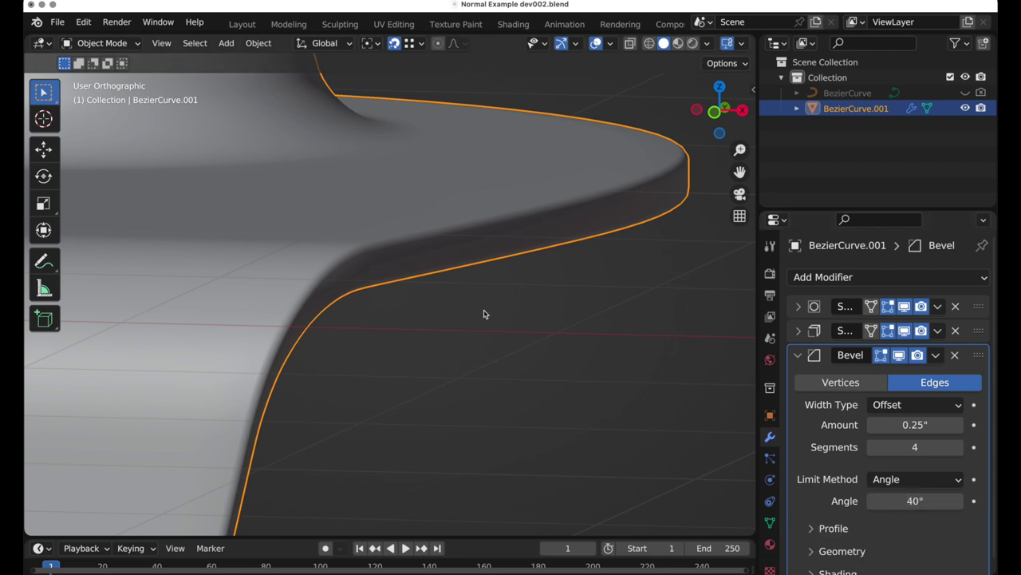
{"action": "scroll", "coordinate": [470, 242], "scroll_direction": "down", "scroll_amount": 5}
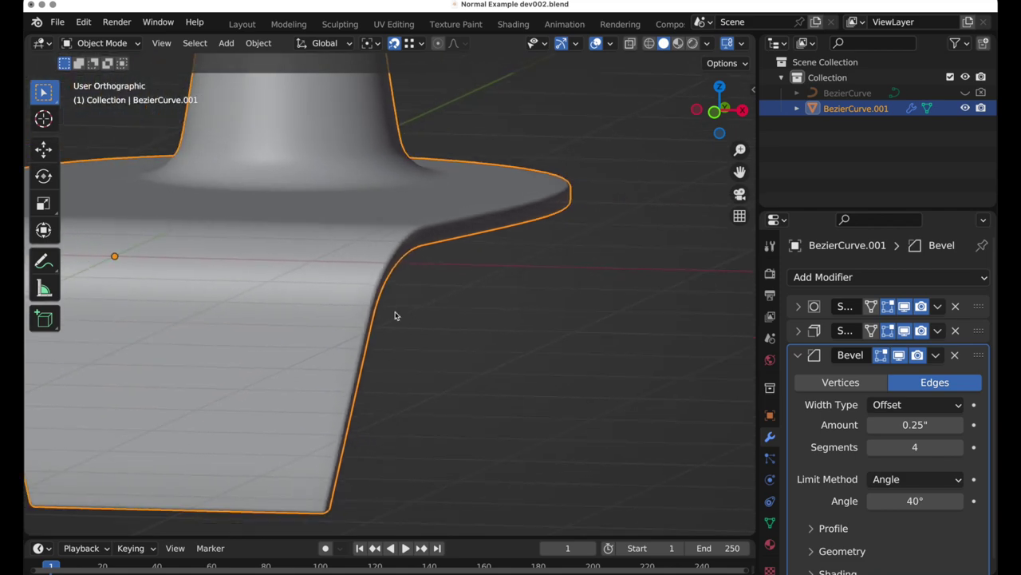
{"action": "middle_click_drag", "start_coordinate": [398, 335], "coordinate": [417, 228]}
{"action": "scroll", "coordinate": [413, 207], "scroll_direction": "up", "scroll_amount": 4}
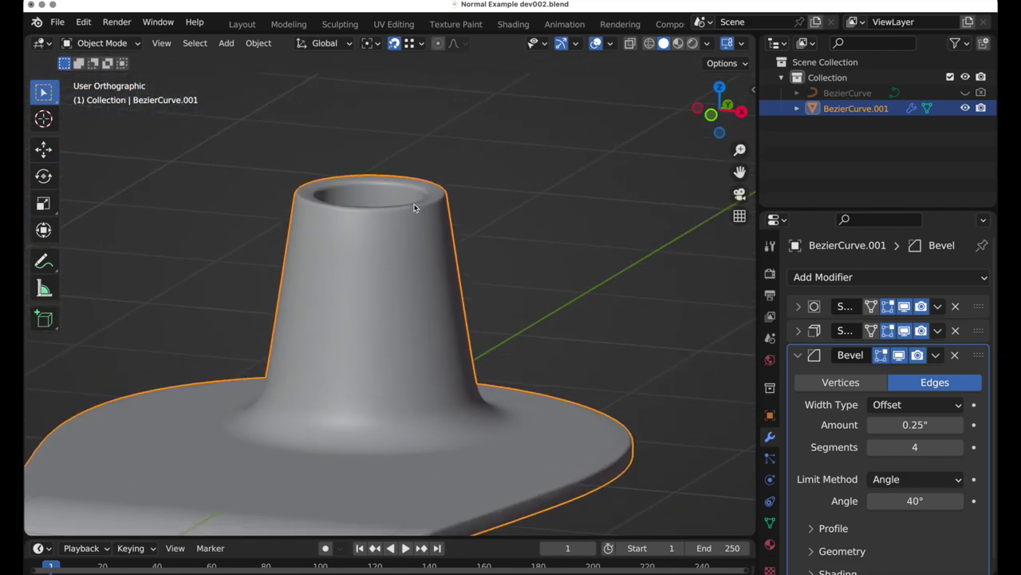
{"action": "scroll", "coordinate": [423, 192], "scroll_direction": "up", "scroll_amount": 2}
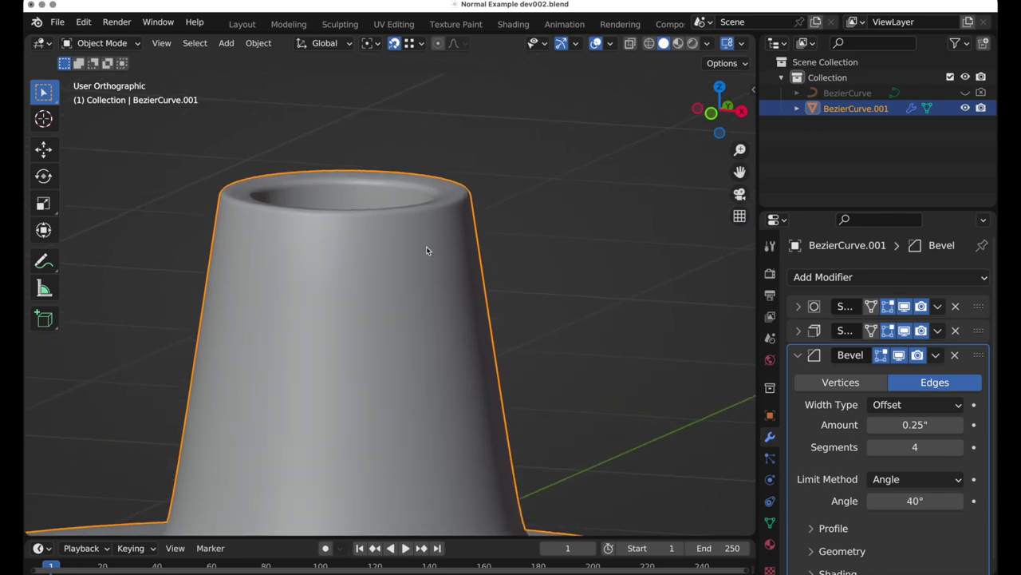
{"action": "middle_click_drag", "start_coordinate": [429, 246], "coordinate": [441, 208]}
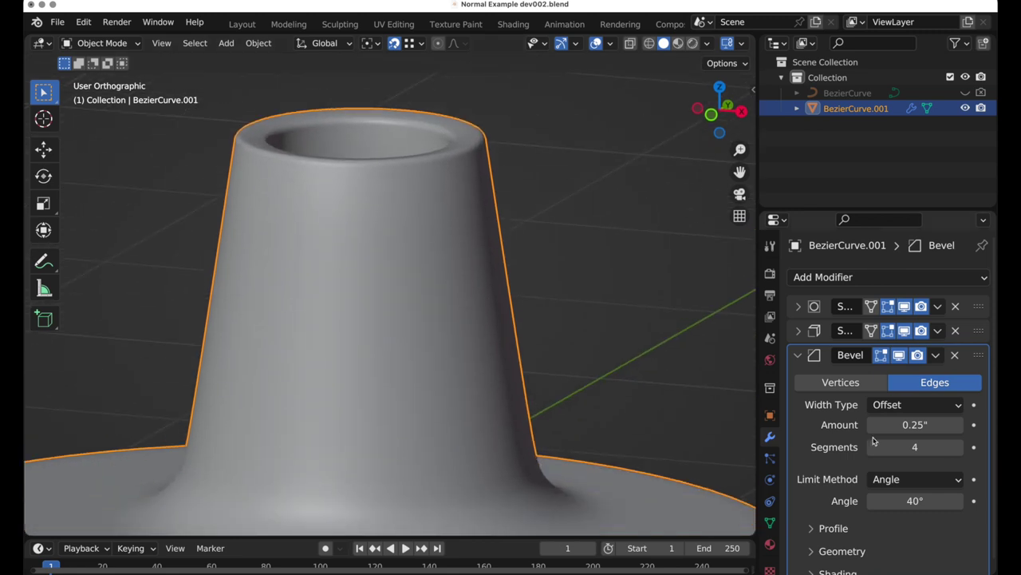
Enable Harden Normals in the Bevel modifier's shading options and inspect the plate's edge.
{"action": "scroll", "coordinate": [874, 467], "scroll_direction": "down", "scroll_amount": 1}
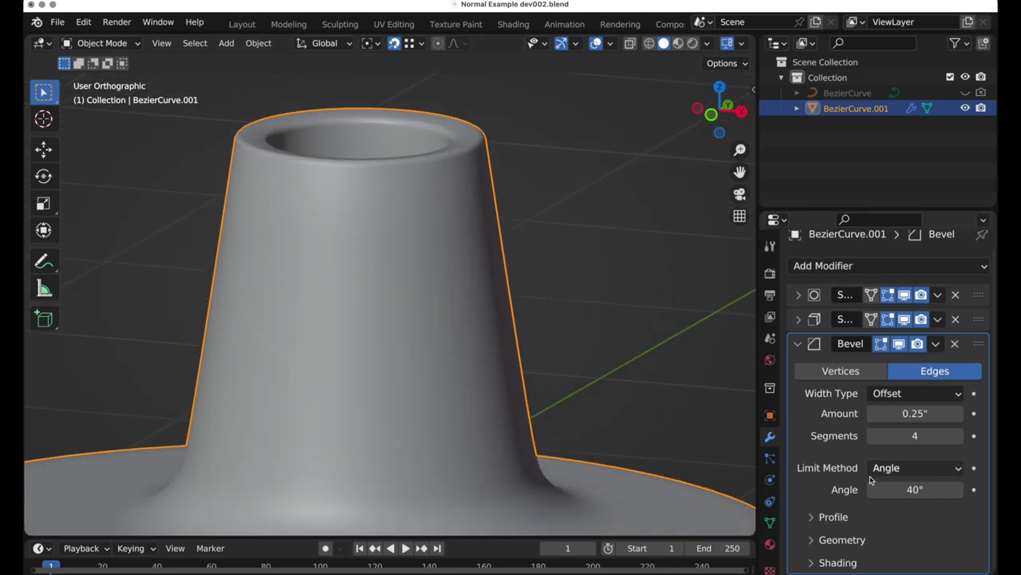
{"action": "left_click", "coordinate": [813, 562]}
{"action": "scroll", "coordinate": [843, 540], "scroll_direction": "down", "scroll_amount": 4}
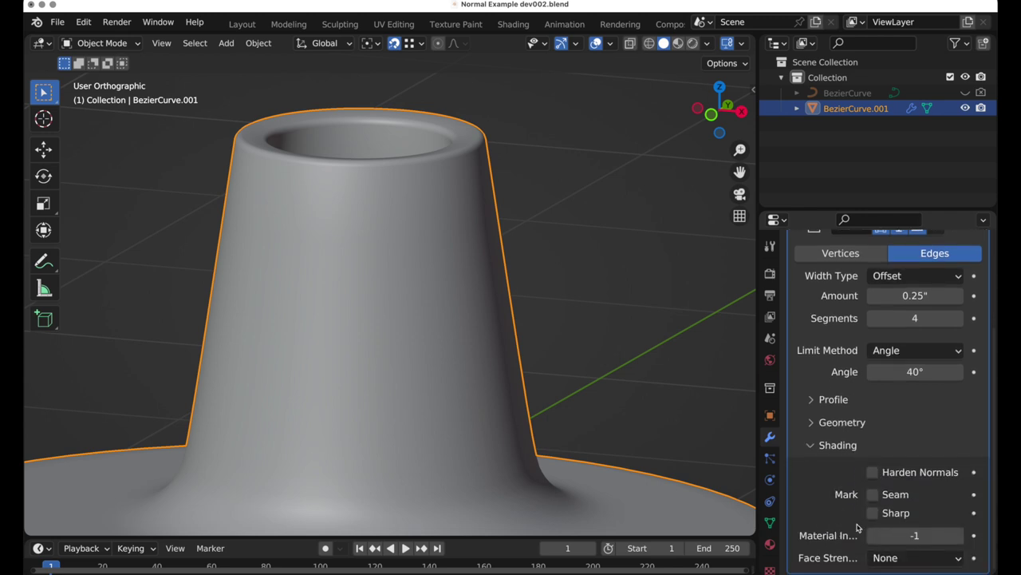
{"action": "left_click", "coordinate": [874, 473]}
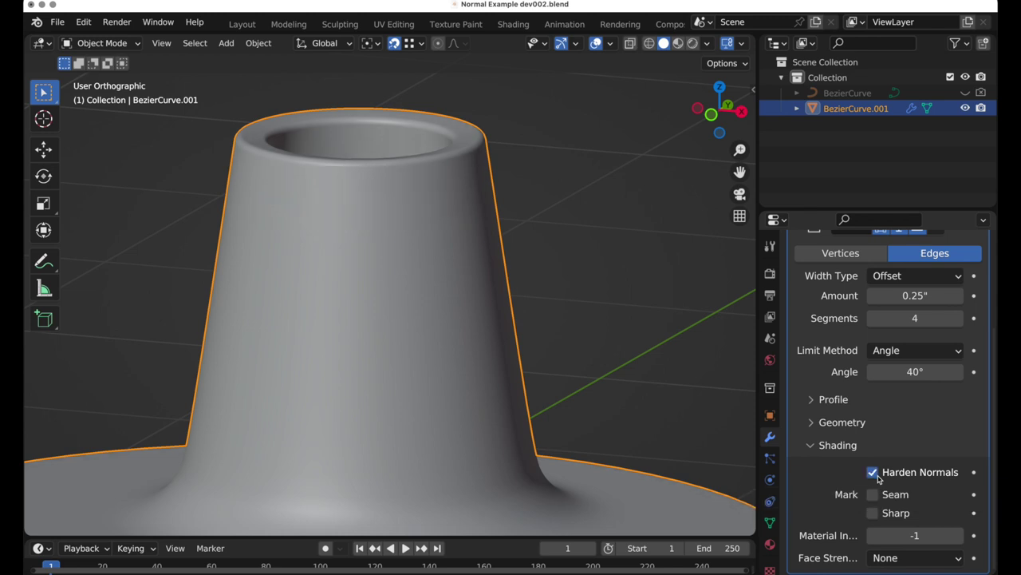
{"action": "left_click", "coordinate": [874, 472]}
{"action": "left_click", "coordinate": [874, 473]}
{"action": "scroll", "coordinate": [527, 344], "scroll_direction": "up", "scroll_amount": 6}
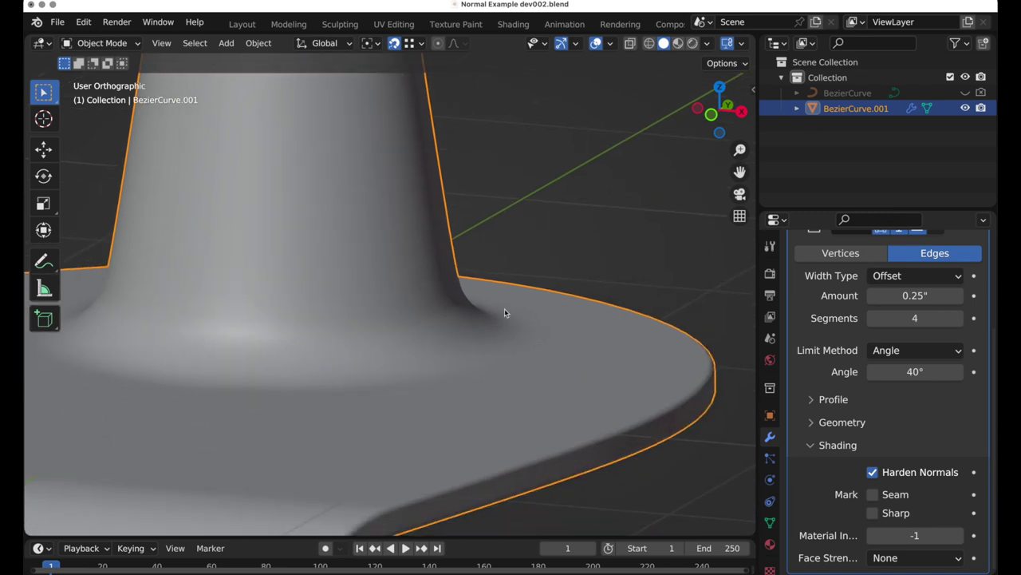
{"action": "scroll", "coordinate": [519, 289], "scroll_direction": "up", "scroll_amount": 2}
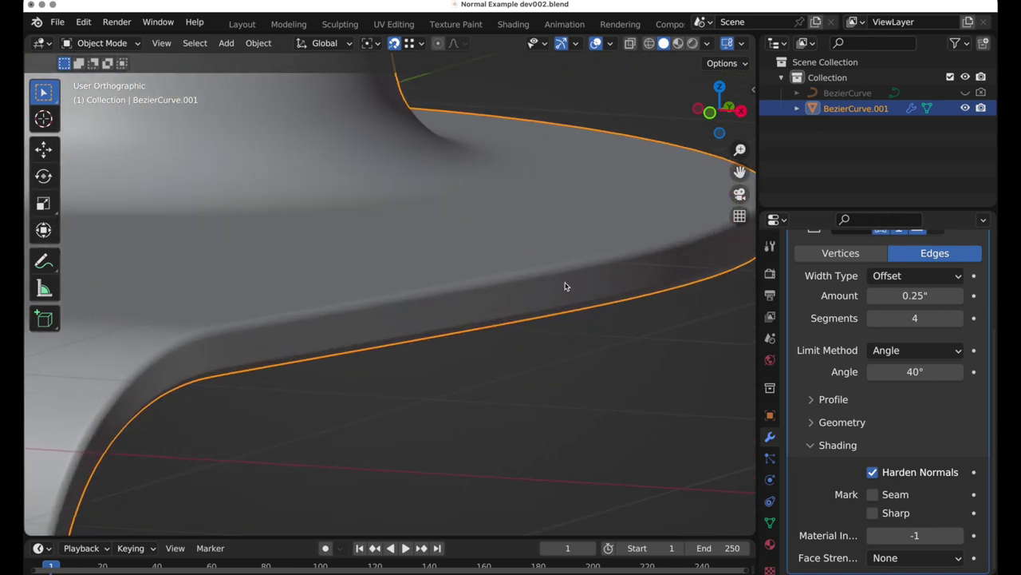
Turn Harden Normals off and back on to compare the shading along the plate's beveled edge.
{"action": "left_click", "coordinate": [873, 473]}
{"action": "scroll", "coordinate": [595, 296], "scroll_direction": "up", "scroll_amount": 2}
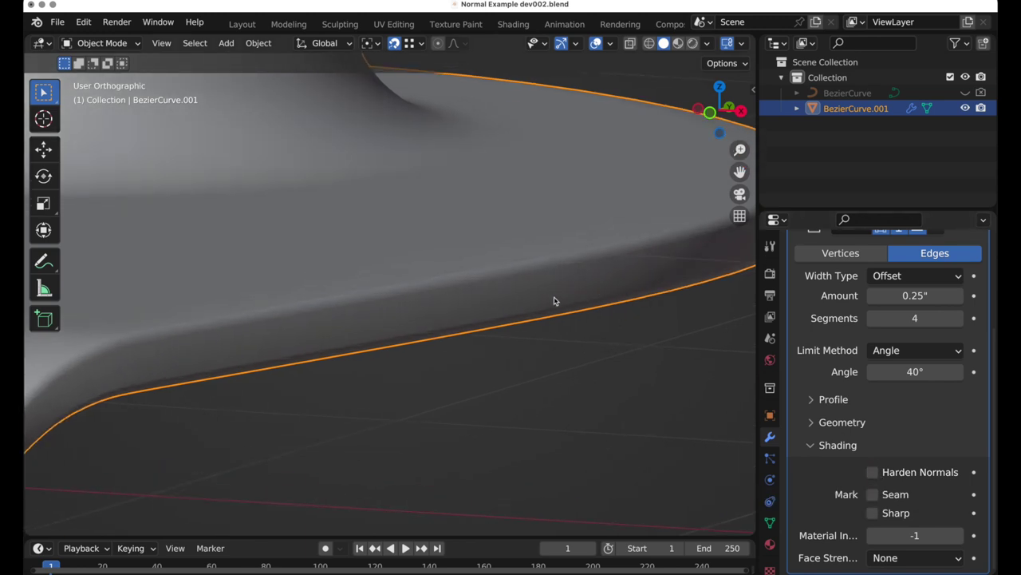
{"action": "left_click", "coordinate": [893, 473]}
{"action": "scroll", "coordinate": [509, 289], "scroll_direction": "down", "scroll_amount": 10}
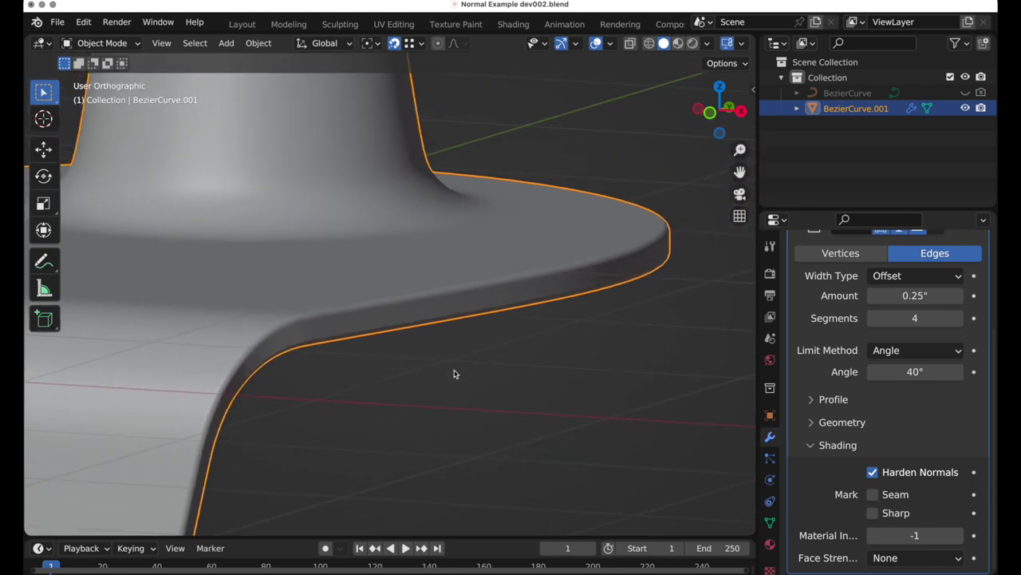
{"action": "middle_click_drag", "start_coordinate": [462, 445], "coordinate": [462, 347]}
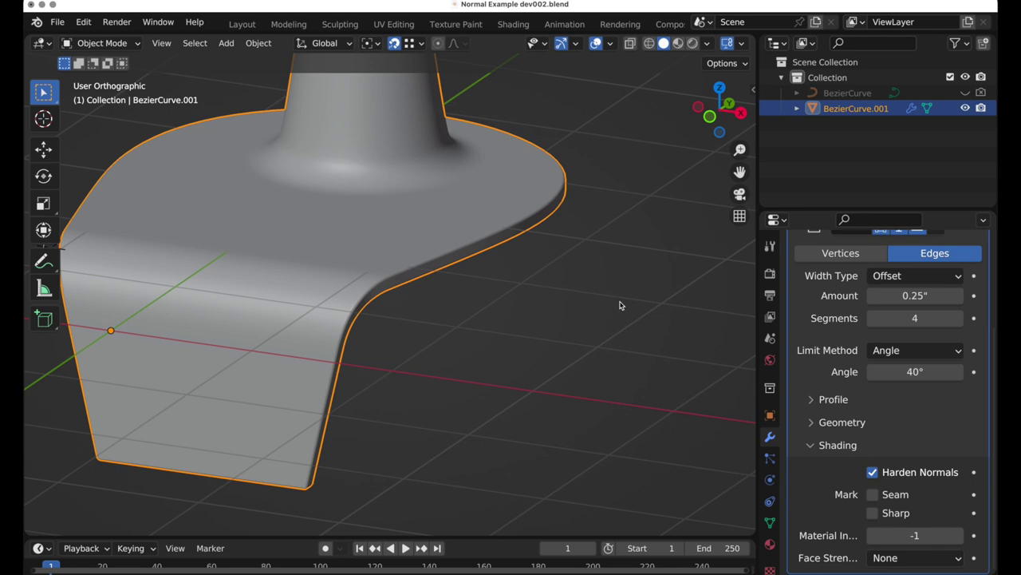
Enter Edit Mode on the widget.
{"action": "key", "text": "Tab"}
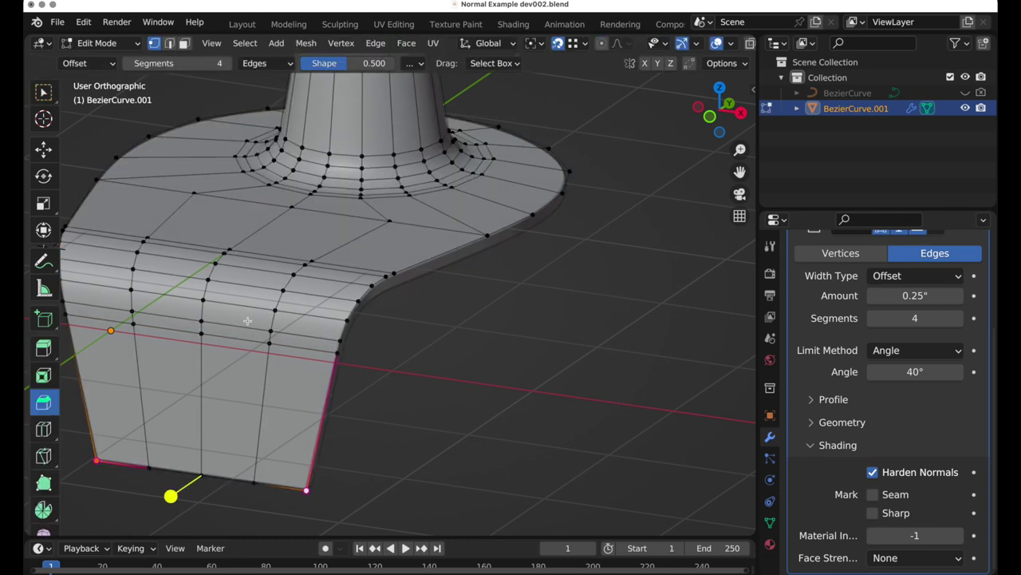